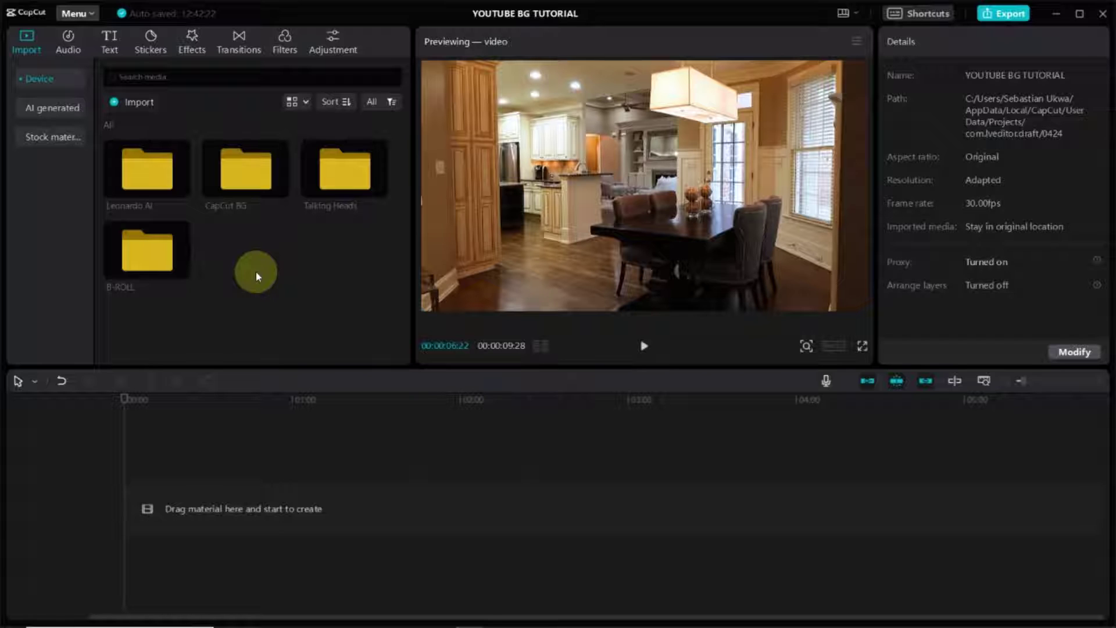
Set the AI image prompt to "Beautiful wall for YouTube video, with book shelf, a desk and editing laptop, with dim lighting".
{"action": "left_click", "coordinate": [36, 110]}
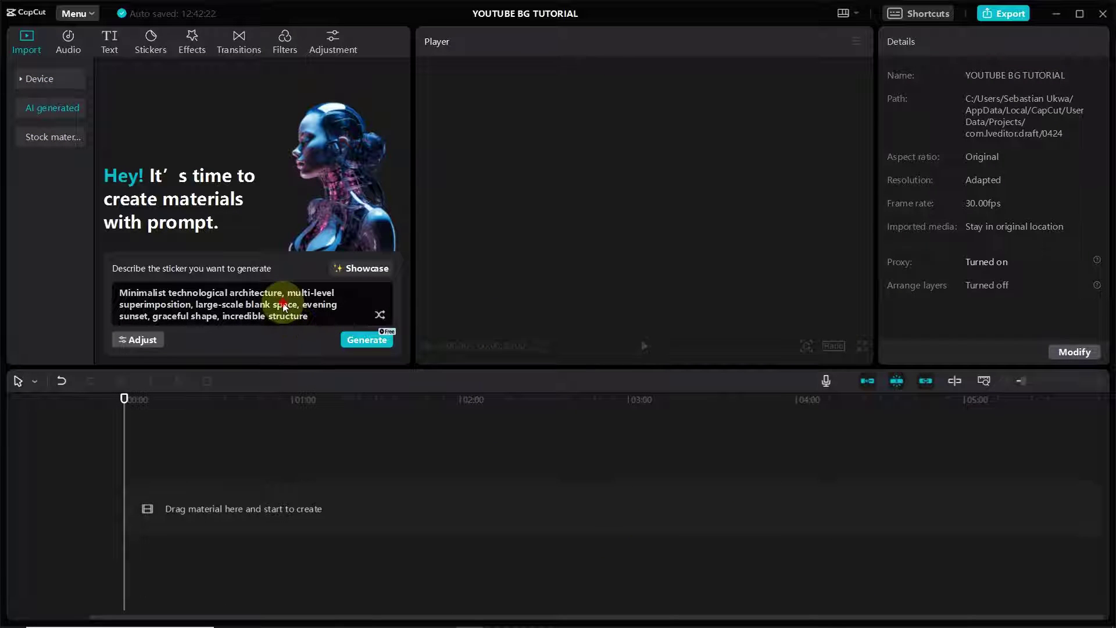
{"action": "triple_click", "coordinate": [311, 314]}
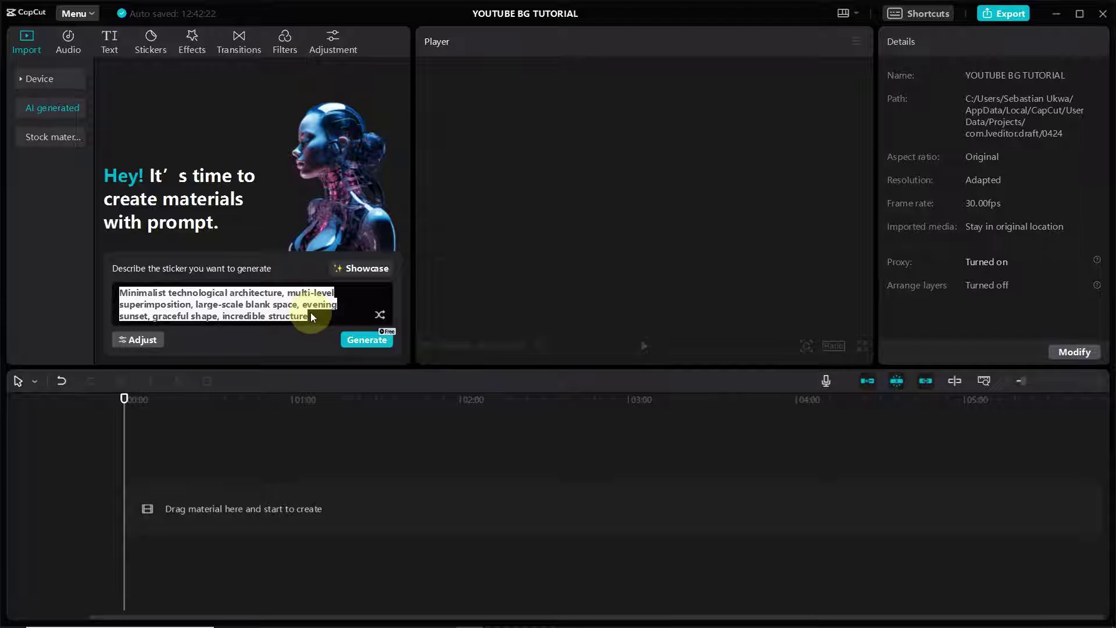
{"action": "type", "text": "Beautiful w"}
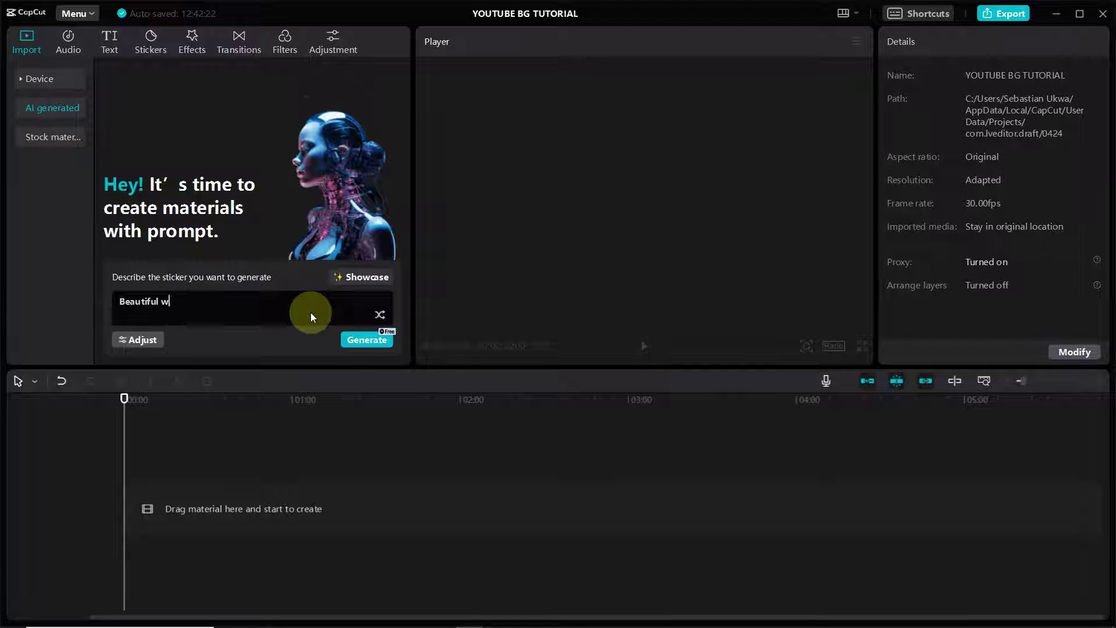
{"action": "type", "text": "all for YouTube video, with"}
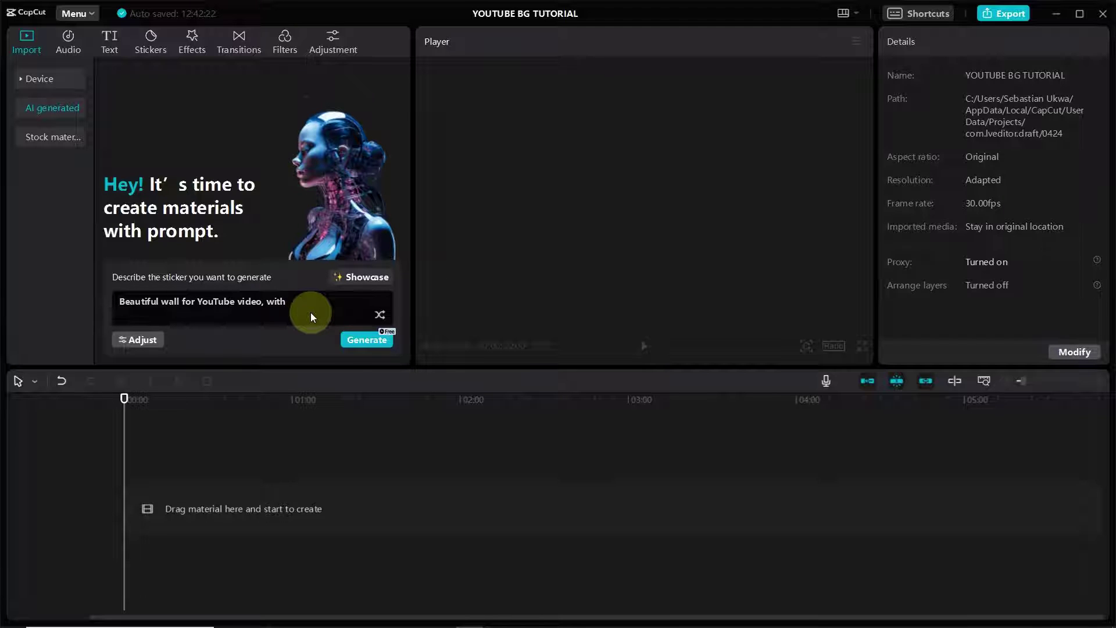
{"action": "type", "text": " book shelf, a desk and editing lap"}
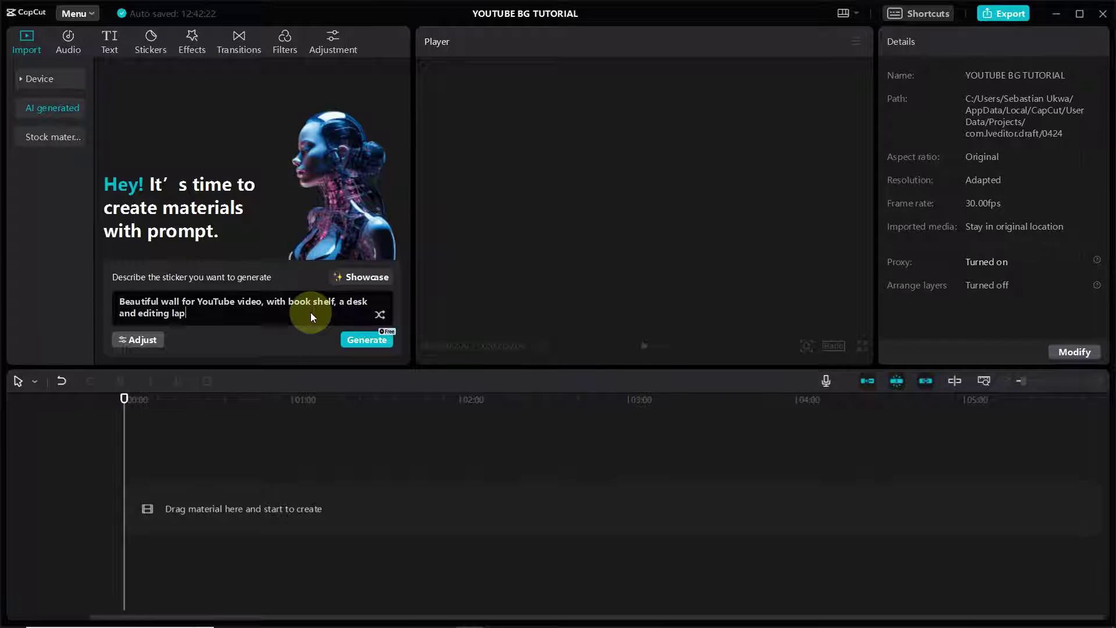
{"action": "type", "text": "top, with dim lighting"}
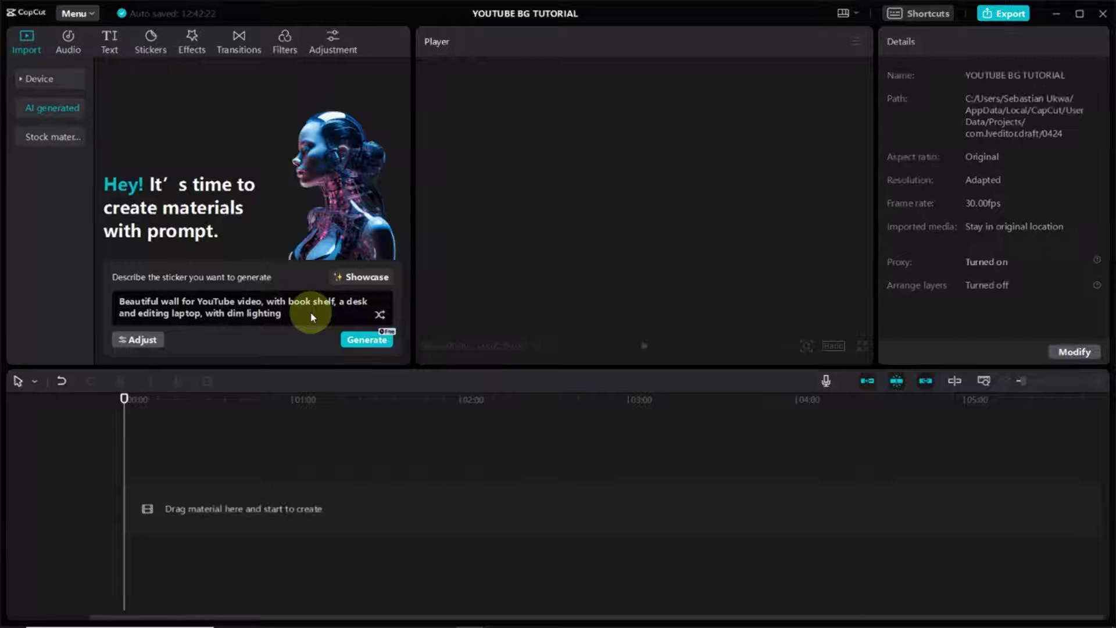
Generate images from the prompt, signing in with TikTok and returning from the browser to CapCut.
{"action": "left_click", "coordinate": [361, 337]}
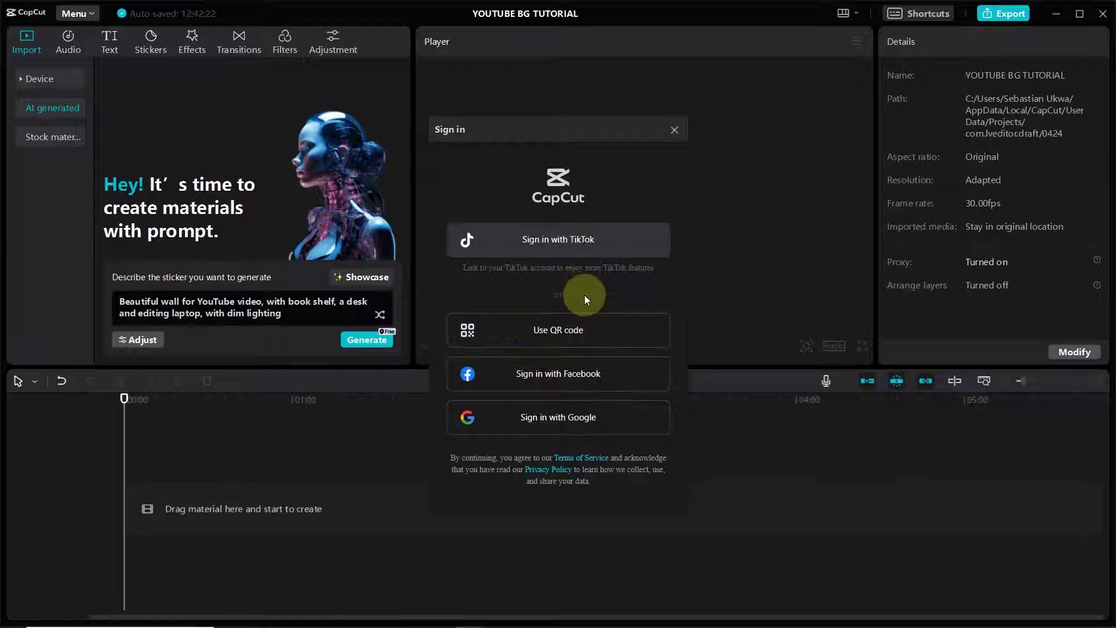
{"action": "left_click", "coordinate": [540, 255]}
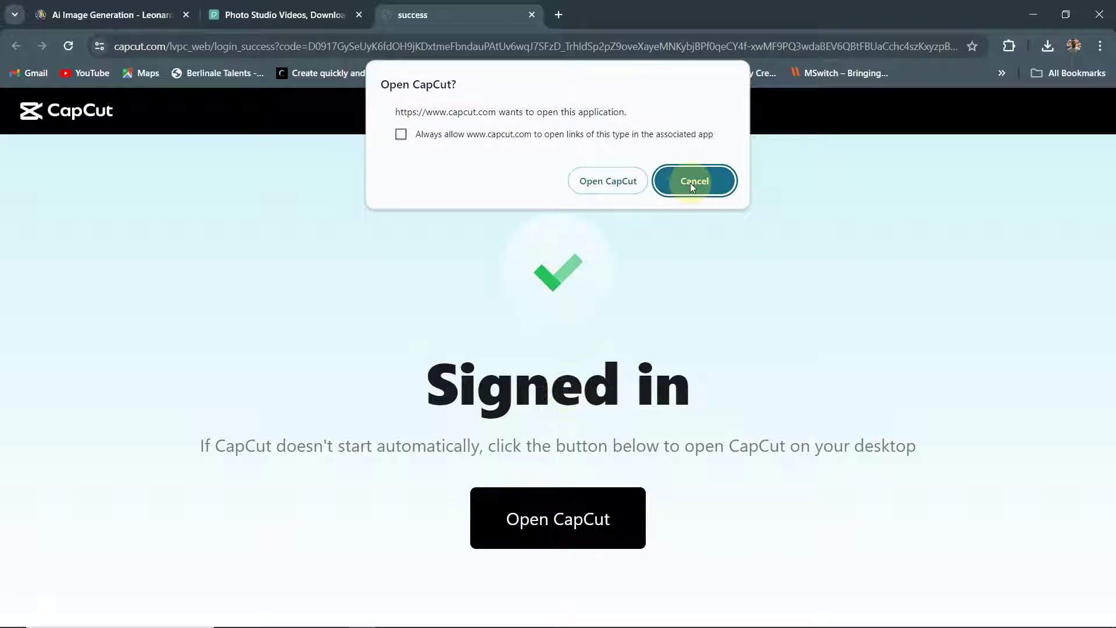
{"action": "left_click", "coordinate": [608, 180]}
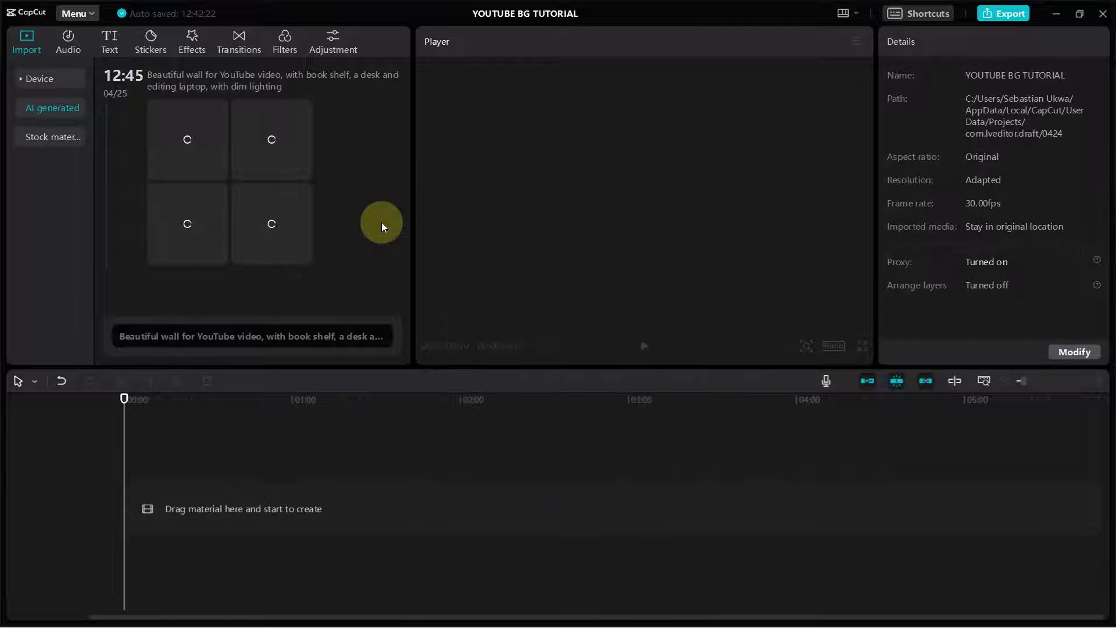
Look through the AI generation history and preview the first image of the newest book shelf set.
{"action": "scroll", "coordinate": [375, 227], "scroll_direction": "up", "scroll_amount": 5}
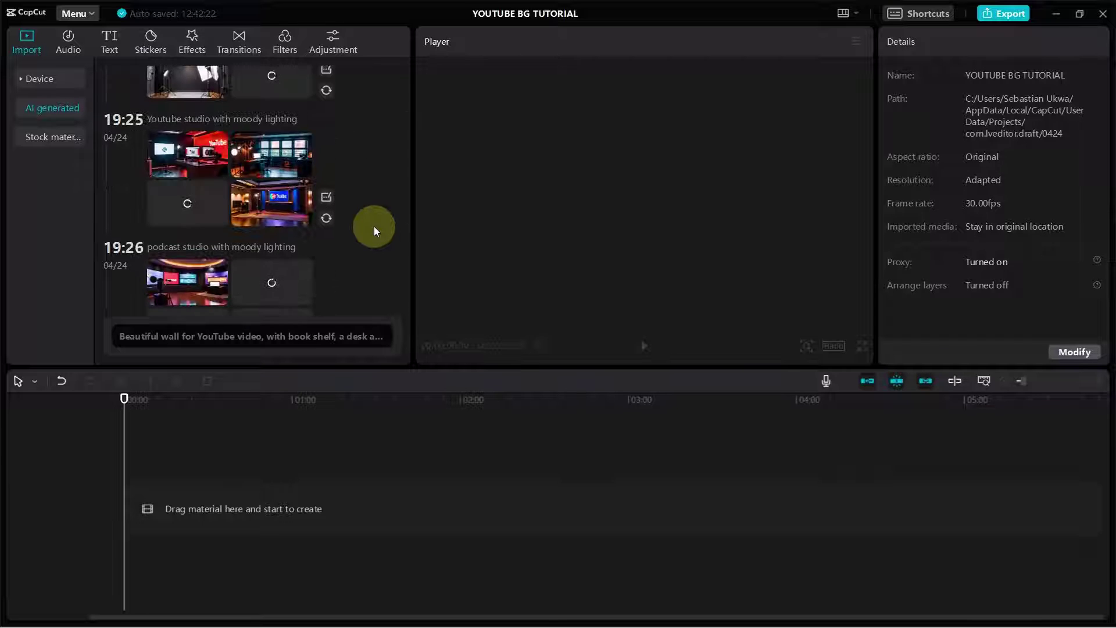
{"action": "scroll", "coordinate": [375, 226], "scroll_direction": "up", "scroll_amount": 3}
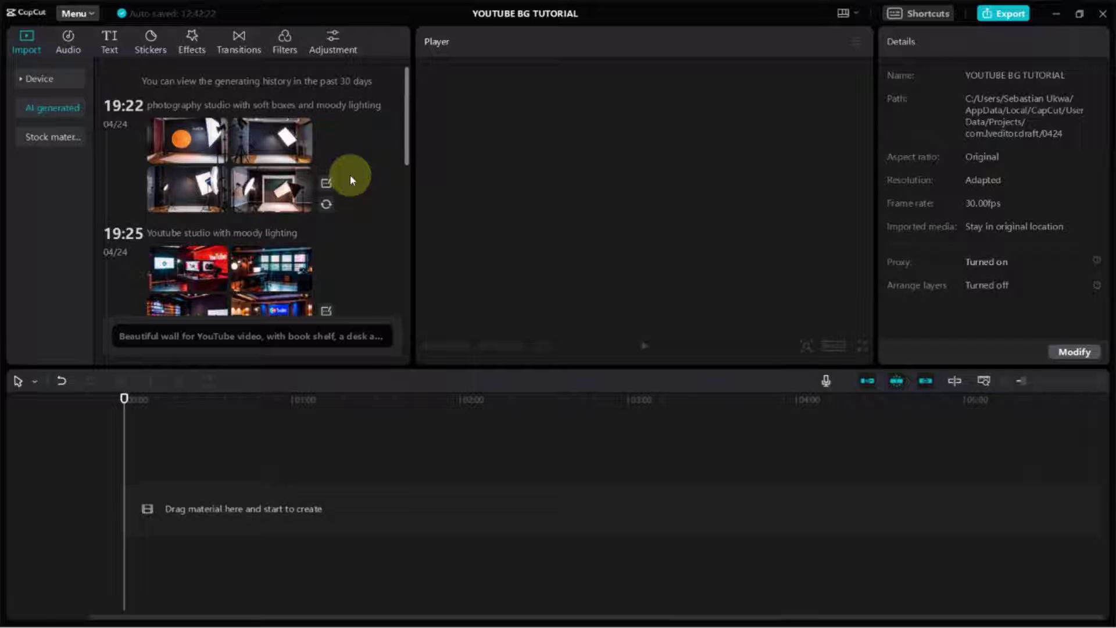
{"action": "scroll", "coordinate": [266, 183], "scroll_direction": "down", "scroll_amount": 8}
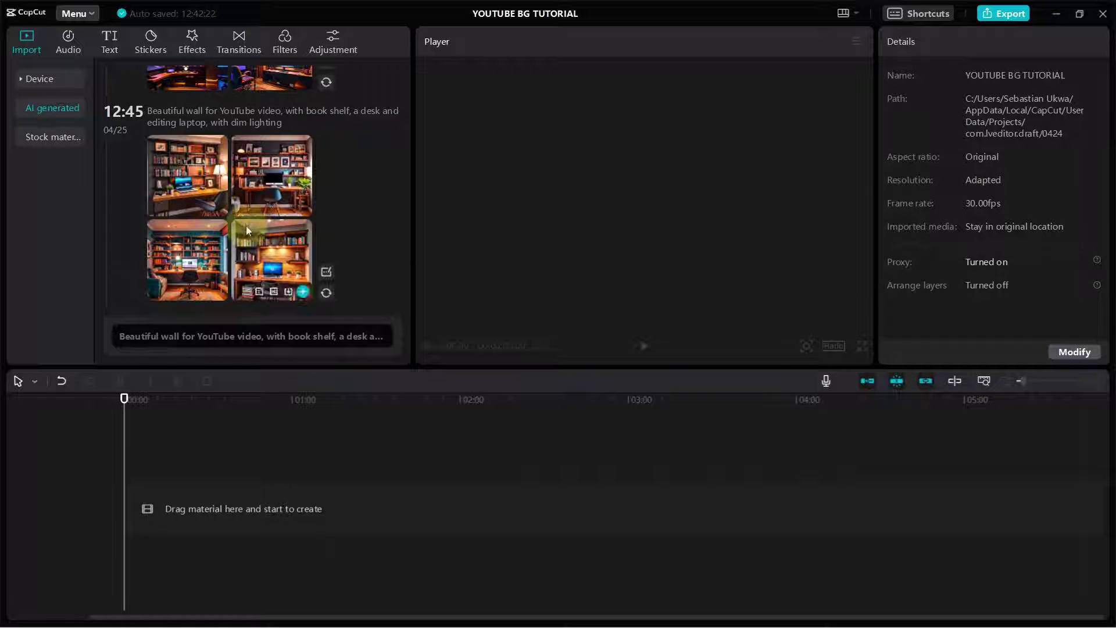
{"action": "left_click", "coordinate": [183, 165]}
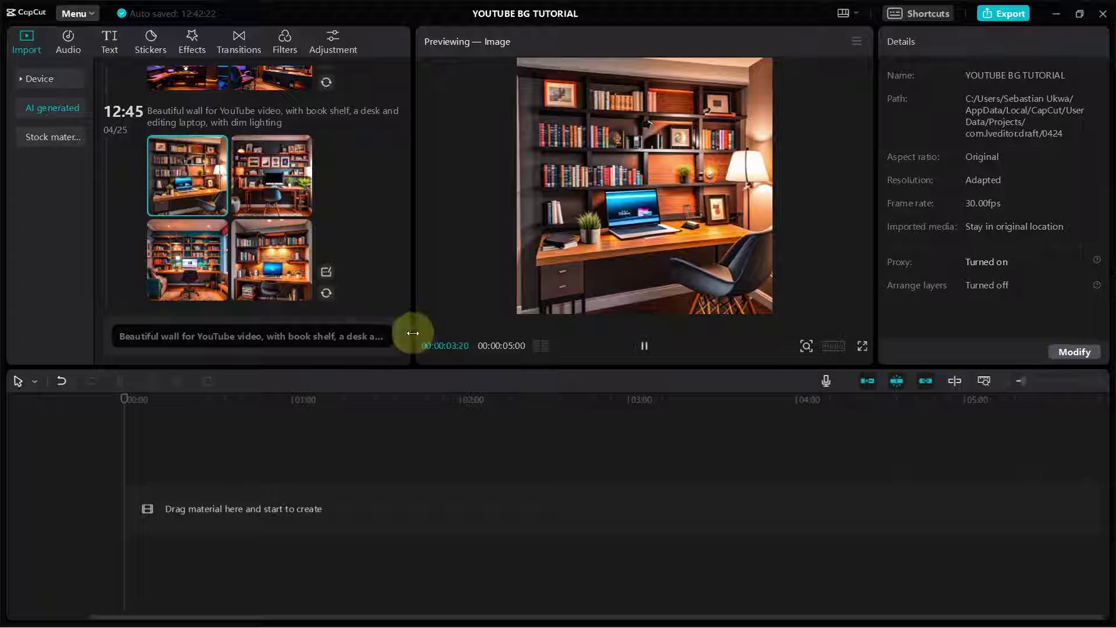
Generate the book shelf prompt again with a 16:9 ratio and 50 steps.
{"action": "left_click", "coordinate": [326, 271]}
{"action": "left_click", "coordinate": [142, 340]}
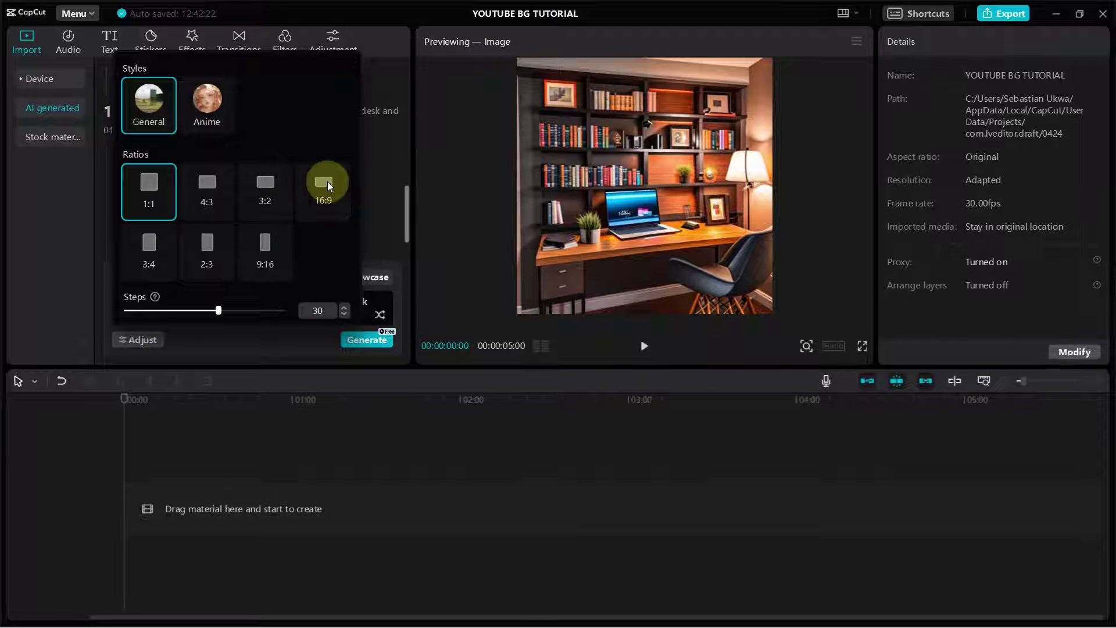
{"action": "left_click", "coordinate": [326, 184]}
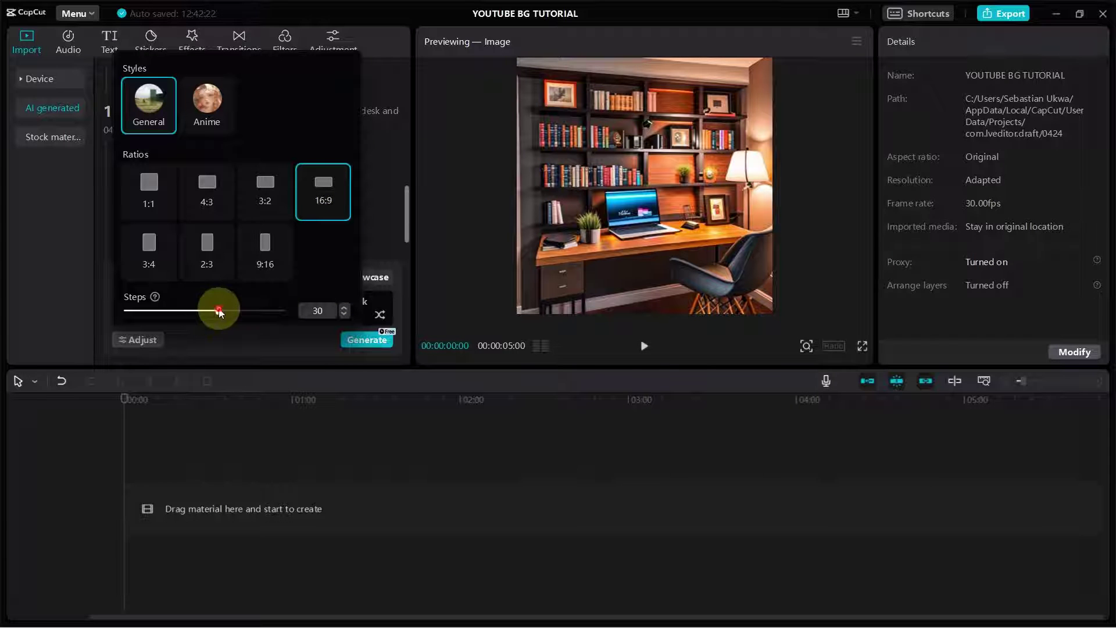
{"action": "left_click_drag", "start_coordinate": [220, 312], "coordinate": [295, 312]}
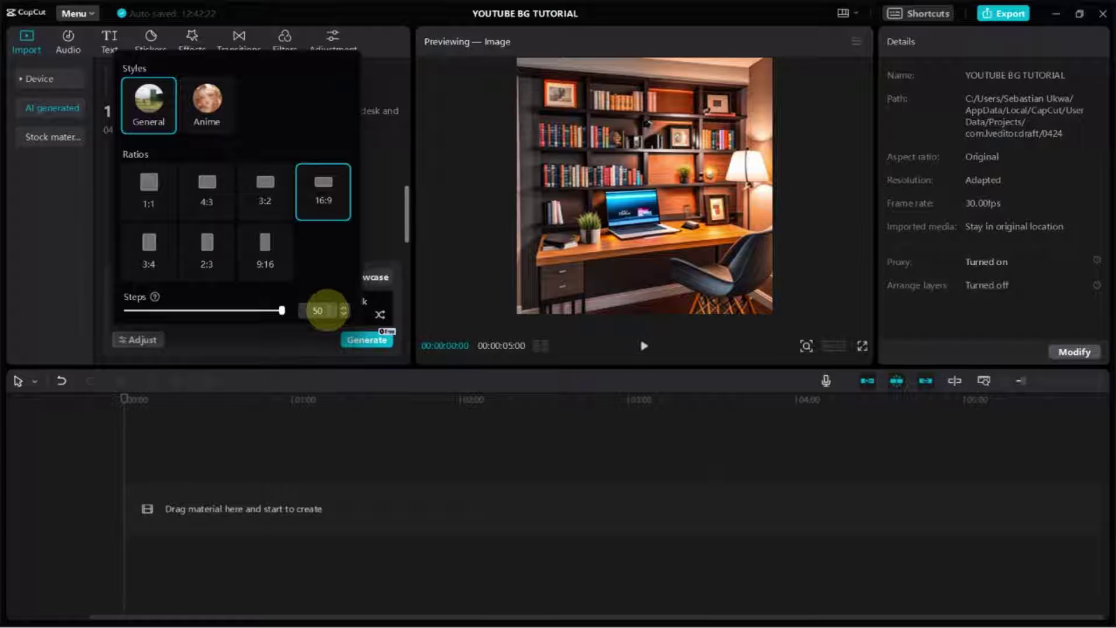
{"action": "left_click", "coordinate": [365, 339]}
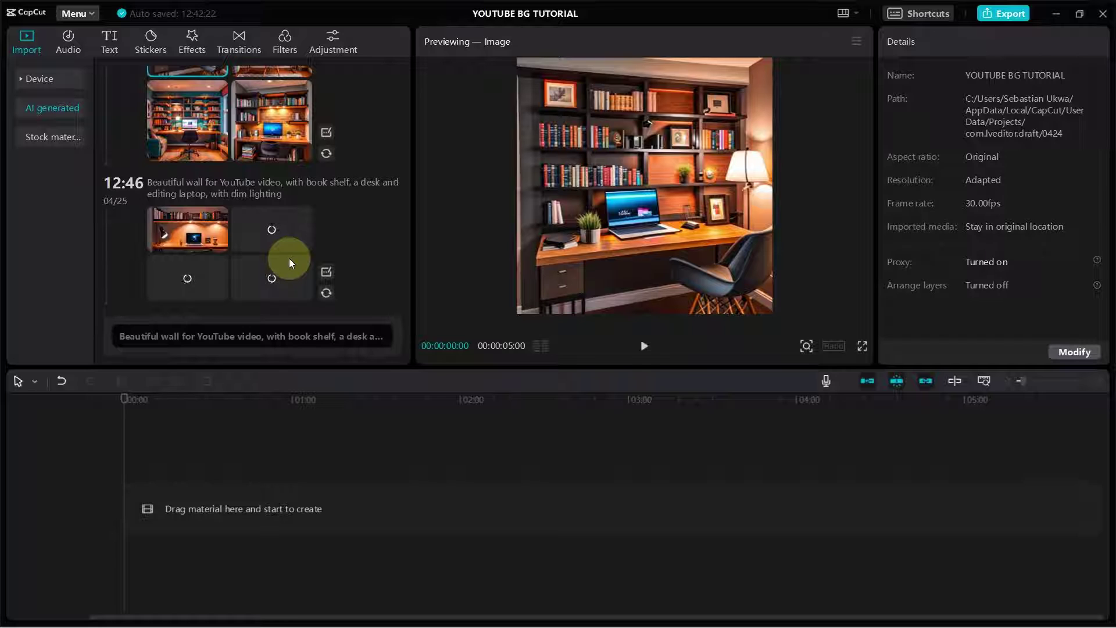
Preview the new 16:9 images, create an HD version of the fourth one and preview it.
{"action": "left_click", "coordinate": [264, 223]}
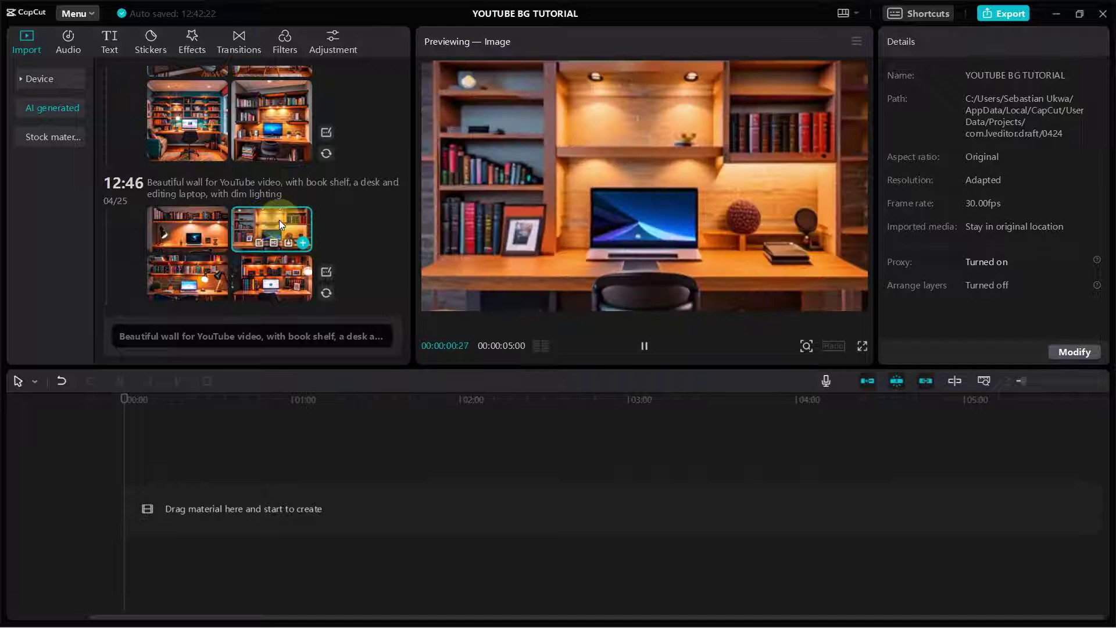
{"action": "left_click", "coordinate": [200, 221]}
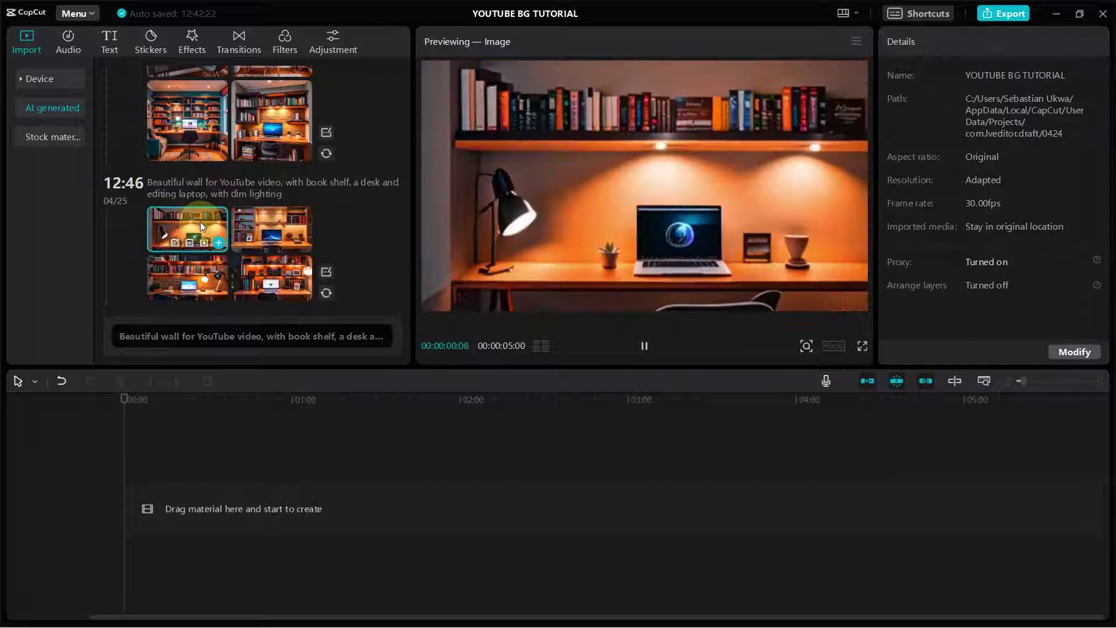
{"action": "left_click", "coordinate": [259, 237]}
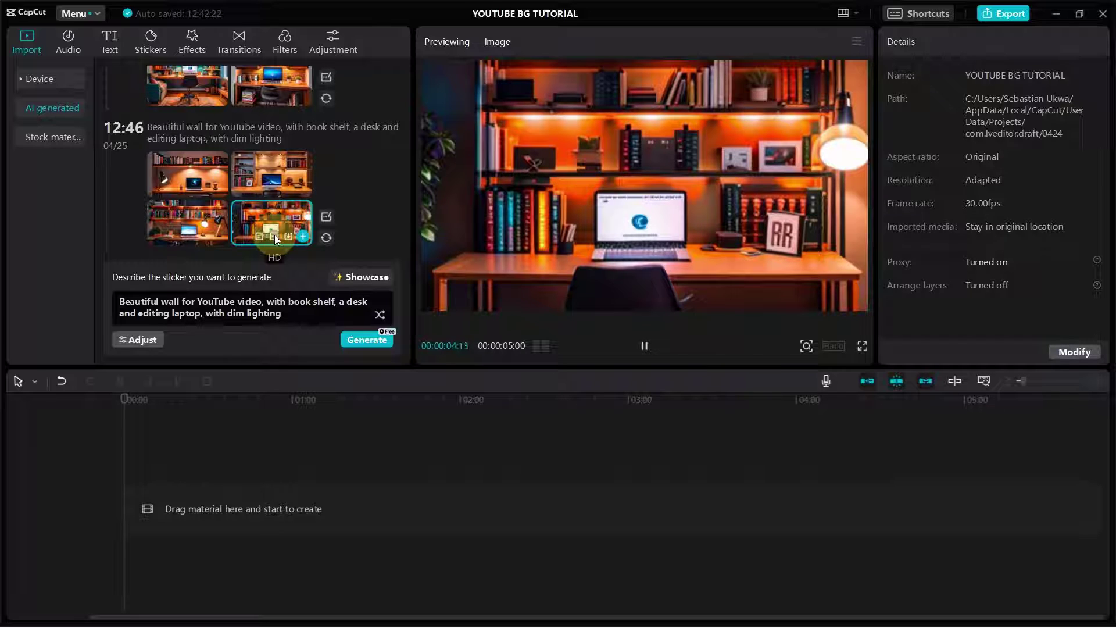
{"action": "left_click", "coordinate": [274, 235]}
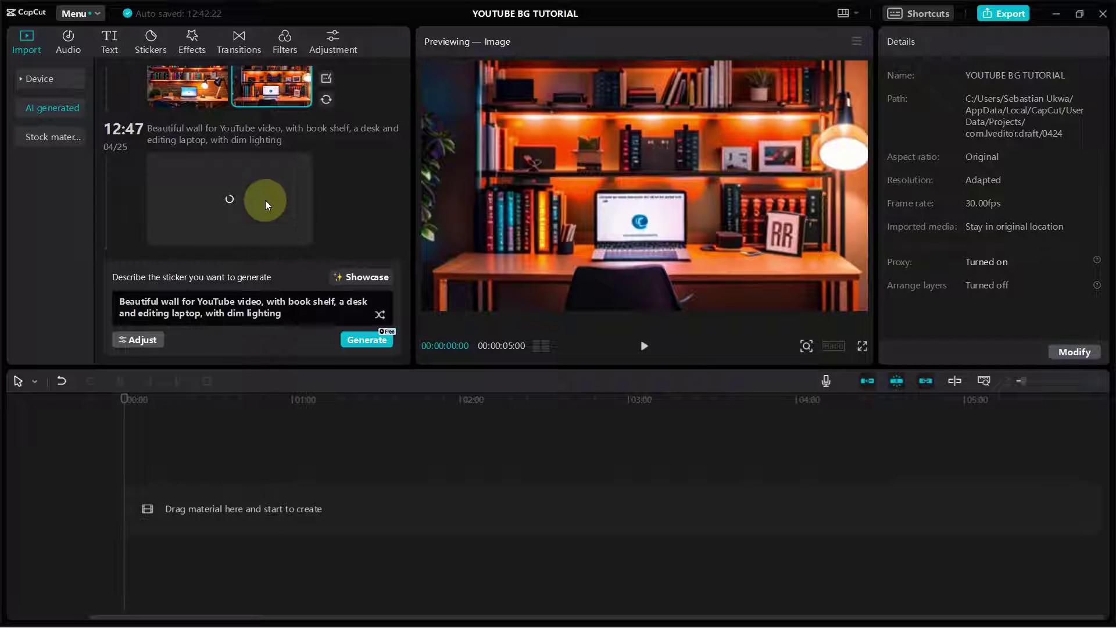
{"action": "left_click", "coordinate": [236, 190]}
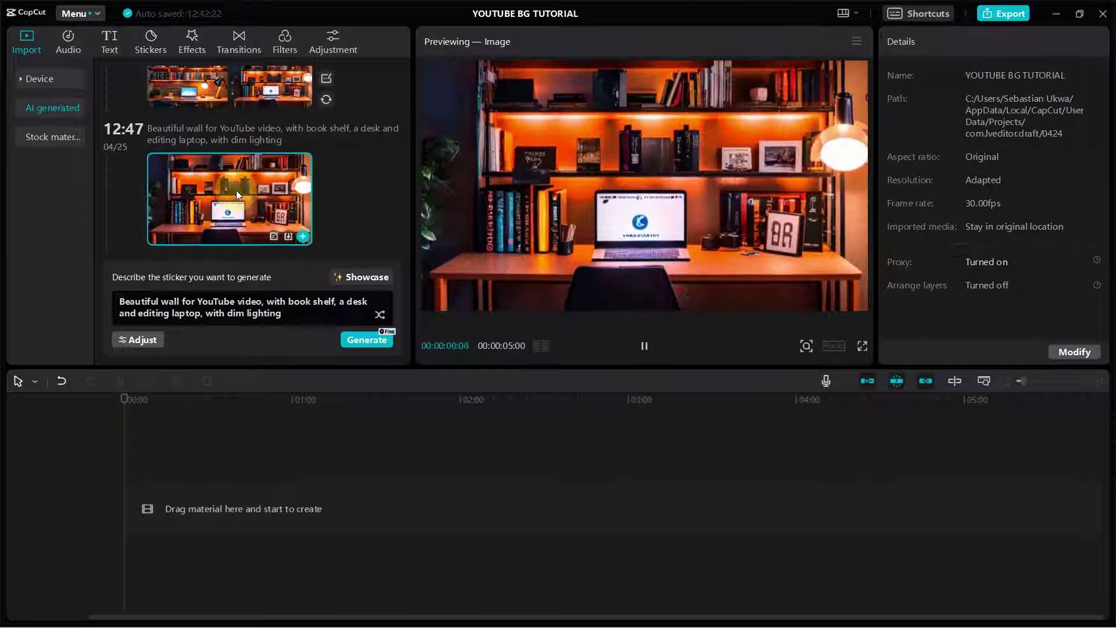
Download the HD image into a new Desktop folder named CAPCUT BG.
{"action": "left_click", "coordinate": [289, 235]}
{"action": "right_click", "coordinate": [203, 170]}
{"action": "mouse_move", "coordinate": [249, 326]}
{"action": "left_click", "coordinate": [419, 333]}
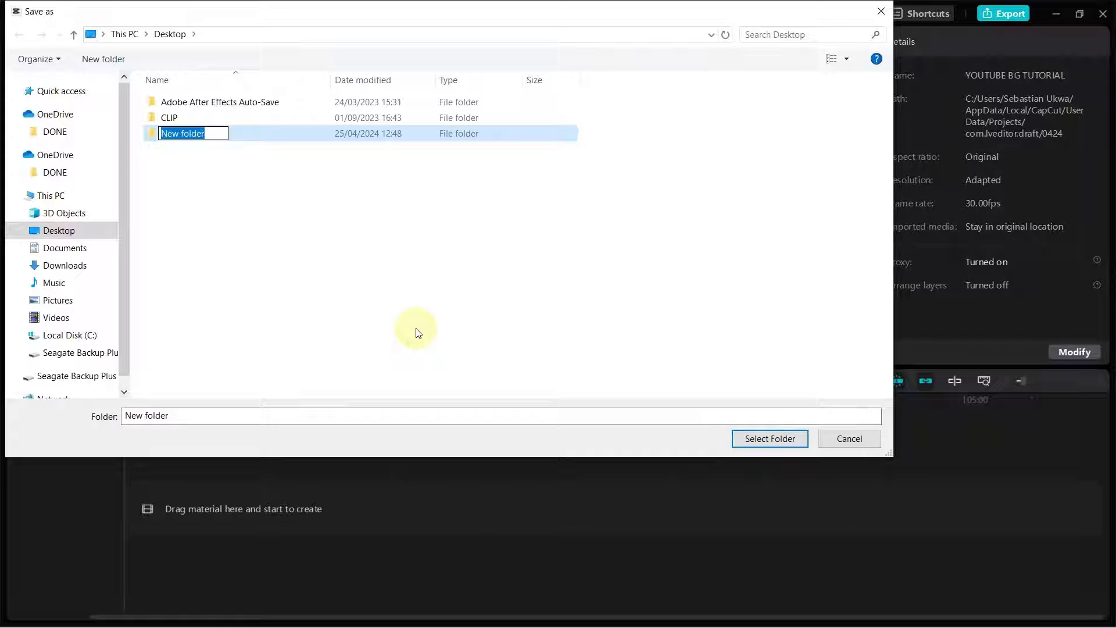
{"action": "type", "text": "CAPCUT BG"}
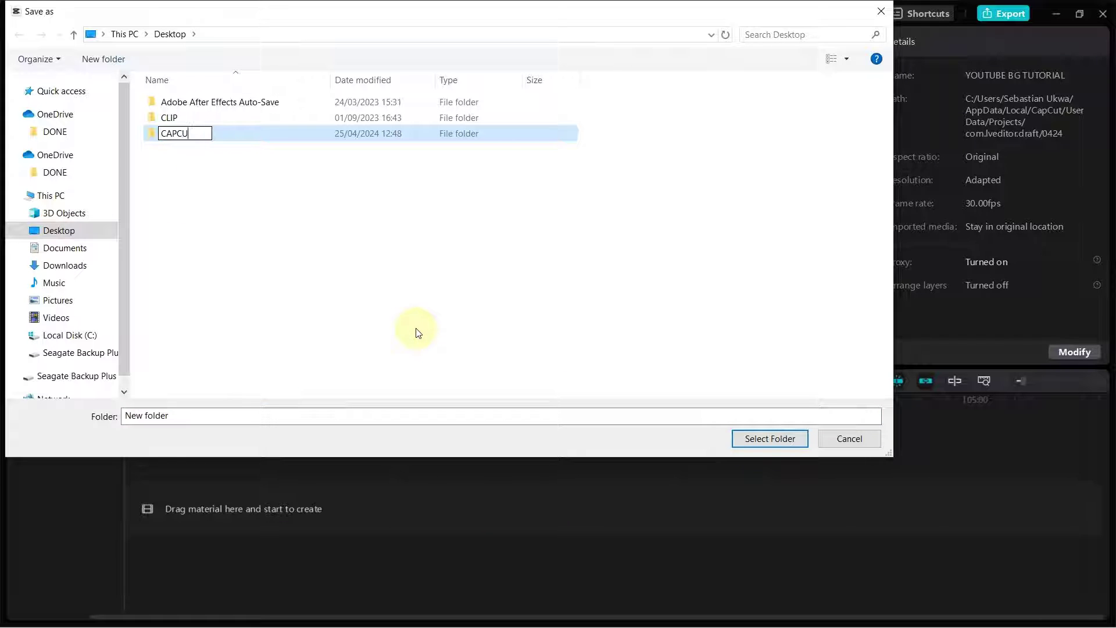
{"action": "left_click", "coordinate": [770, 438]}
{"action": "left_click", "coordinate": [765, 439]}
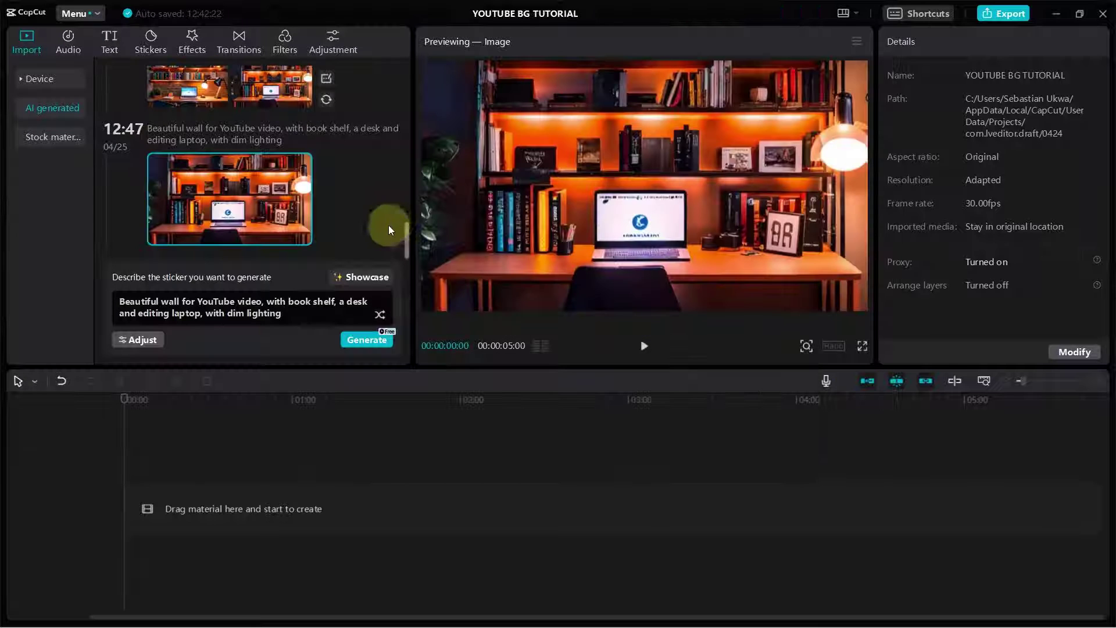
Preview and download the third 16:9 image, the desk with two lamps against a brick wall.
{"action": "scroll", "coordinate": [276, 210], "scroll_direction": "up", "scroll_amount": 1}
{"action": "left_click", "coordinate": [196, 127]}
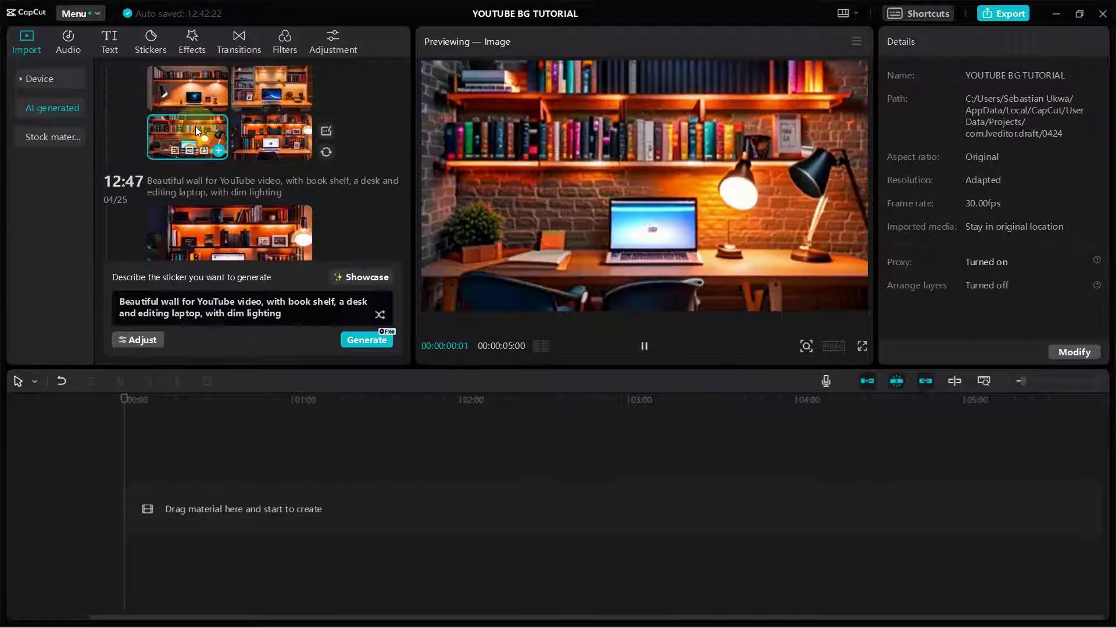
{"action": "left_click", "coordinate": [204, 152]}
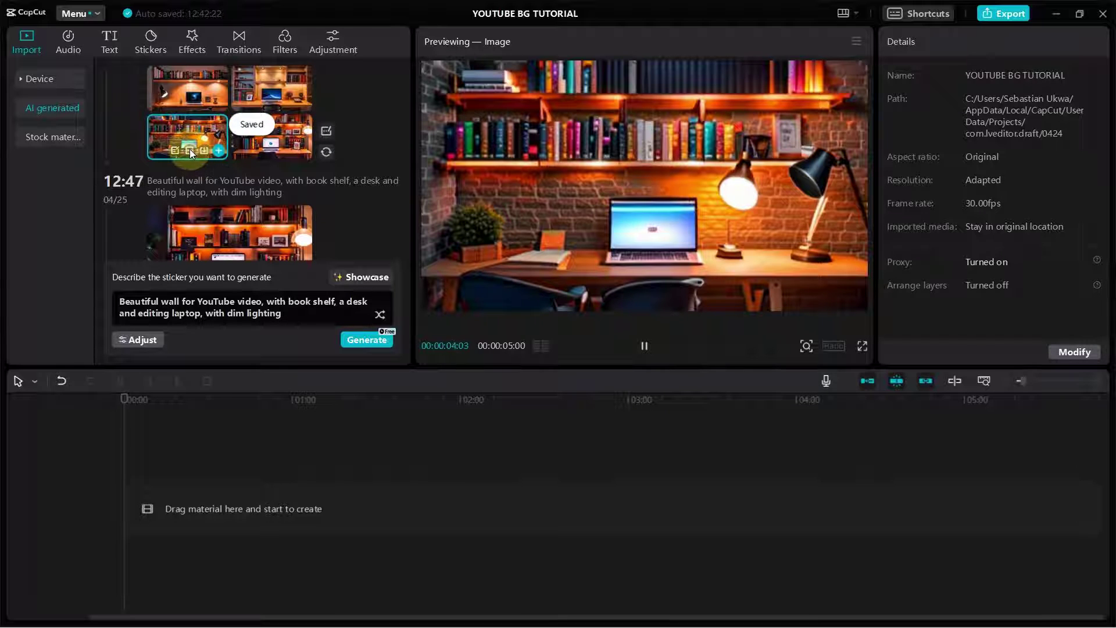
Create an HD version of the brick wall desk image, preview it and download it.
{"action": "left_click", "coordinate": [189, 149]}
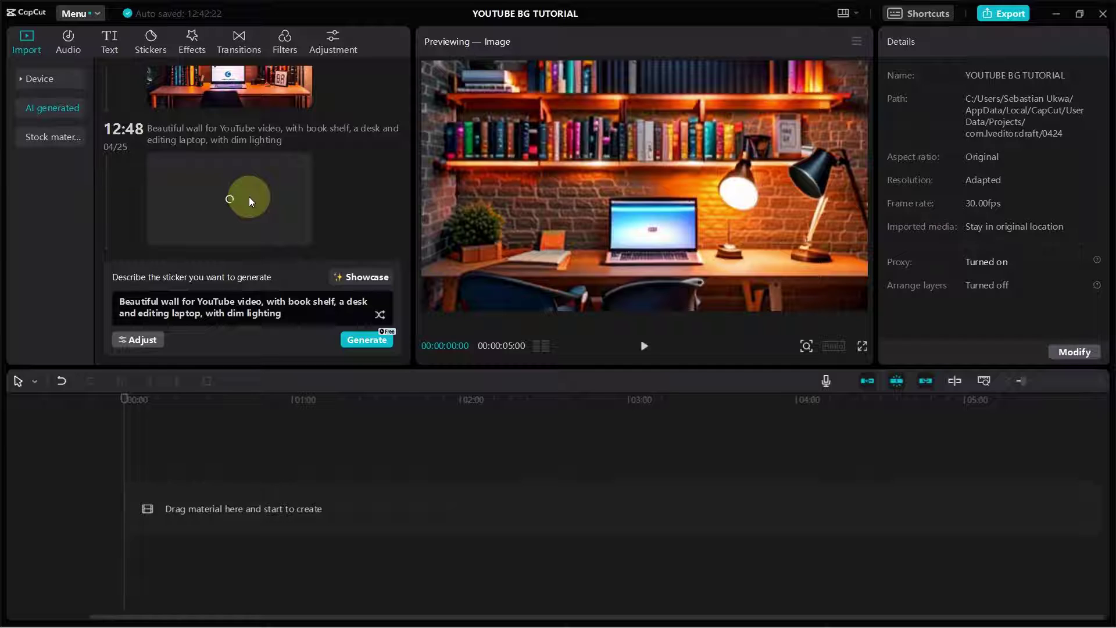
{"action": "left_click", "coordinate": [252, 188]}
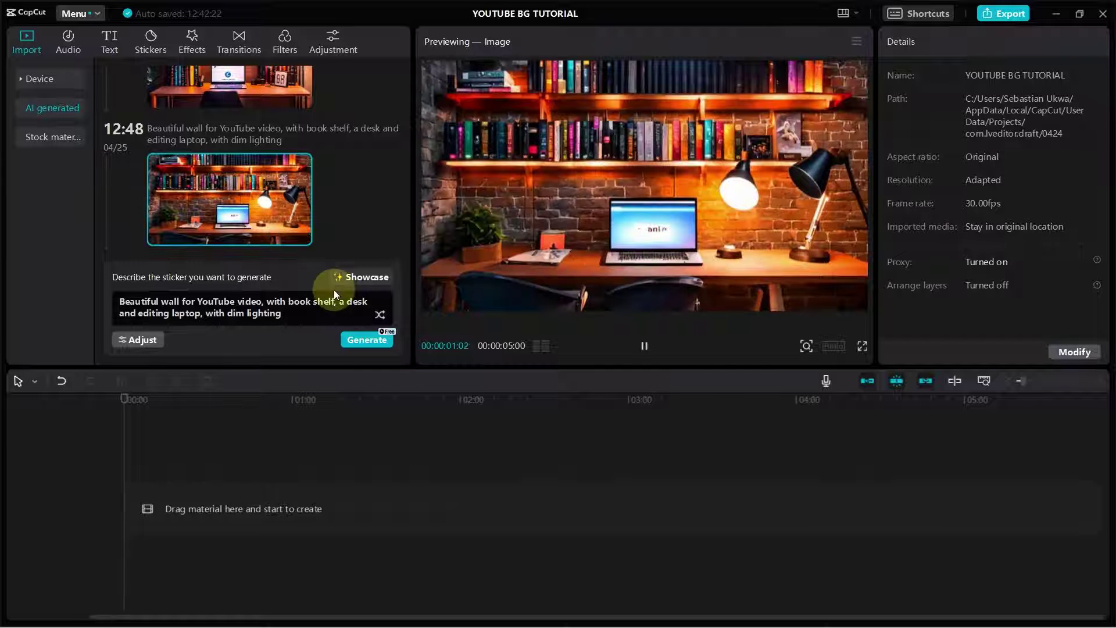
{"action": "left_click", "coordinate": [289, 236]}
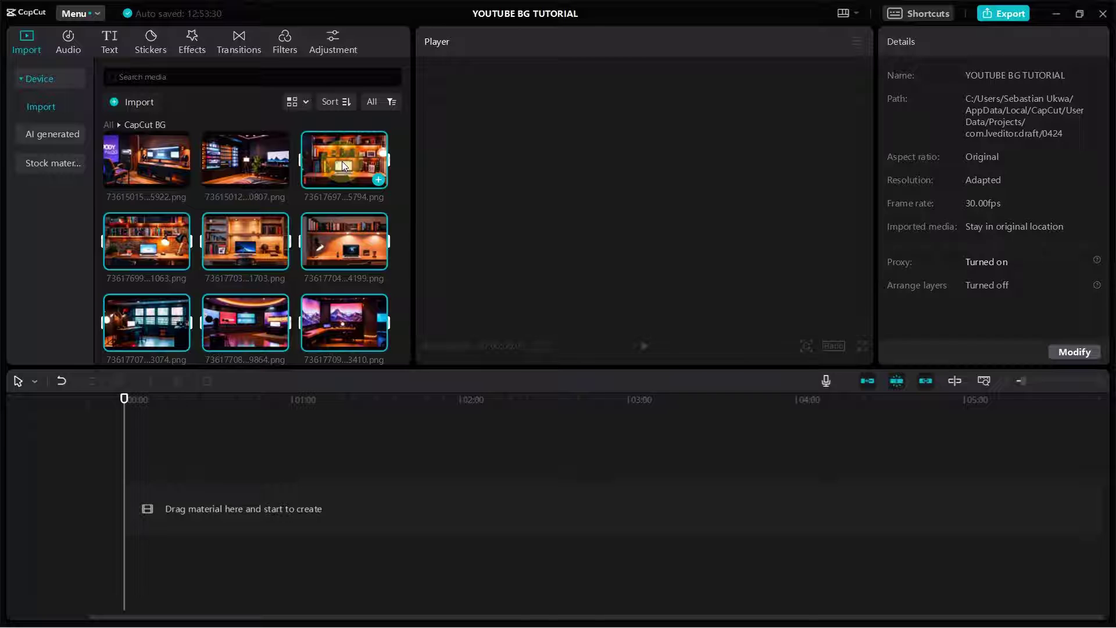
Preview the desk, book shelf and studio background images in the CapCut BG media folder one after another.
{"action": "left_click", "coordinate": [343, 166]}
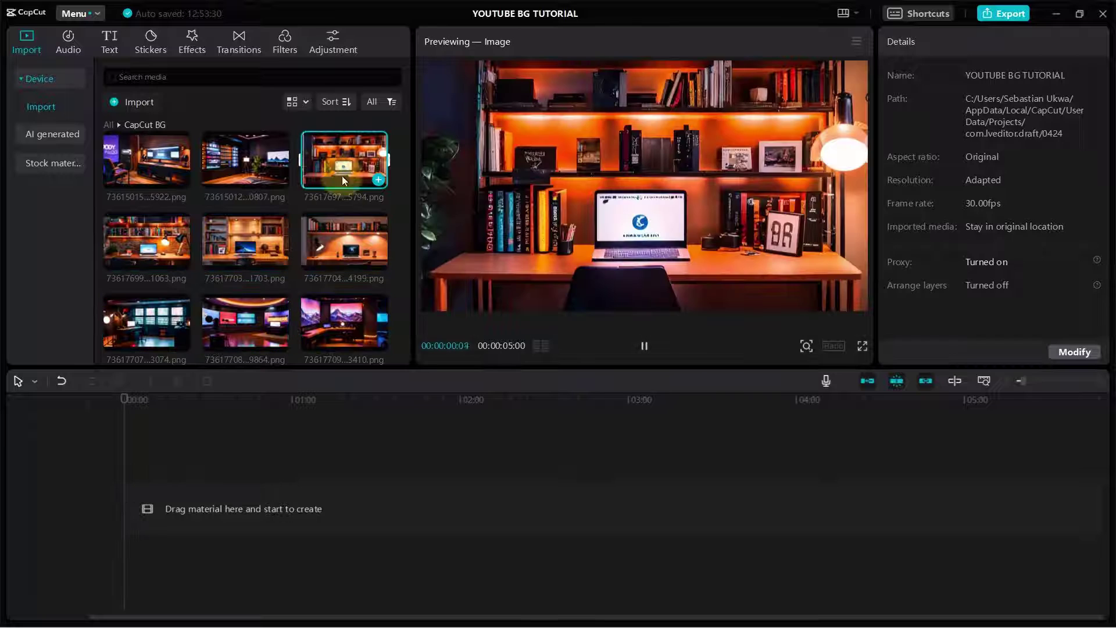
{"action": "left_click", "coordinate": [165, 235]}
{"action": "left_click", "coordinate": [274, 233]}
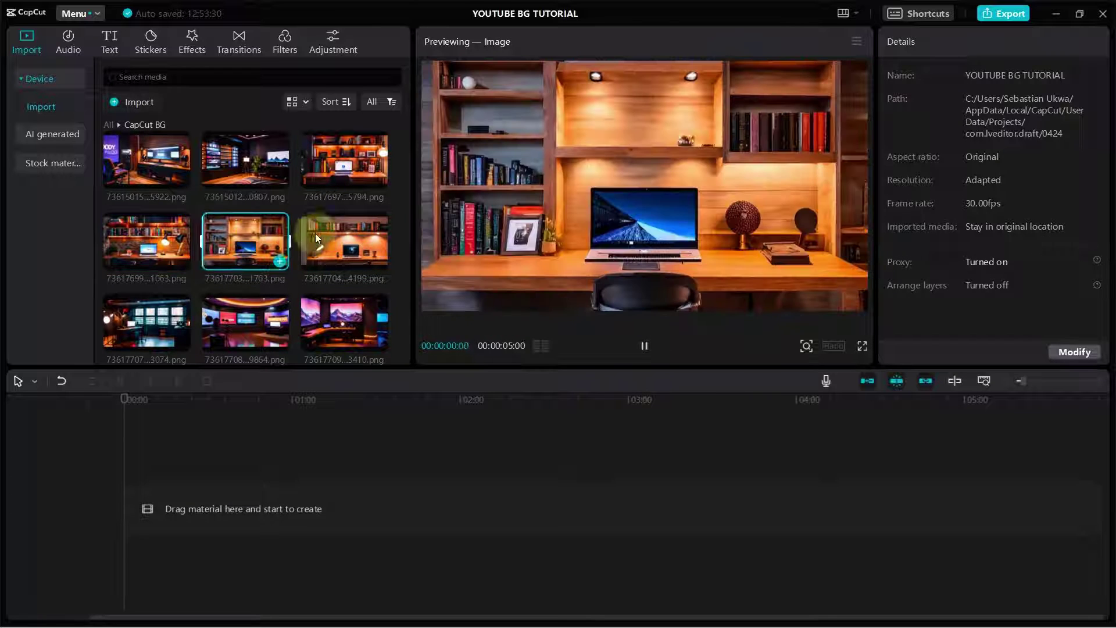
{"action": "left_click", "coordinate": [344, 241]}
{"action": "scroll", "coordinate": [302, 246], "scroll_direction": "down", "scroll_amount": 1}
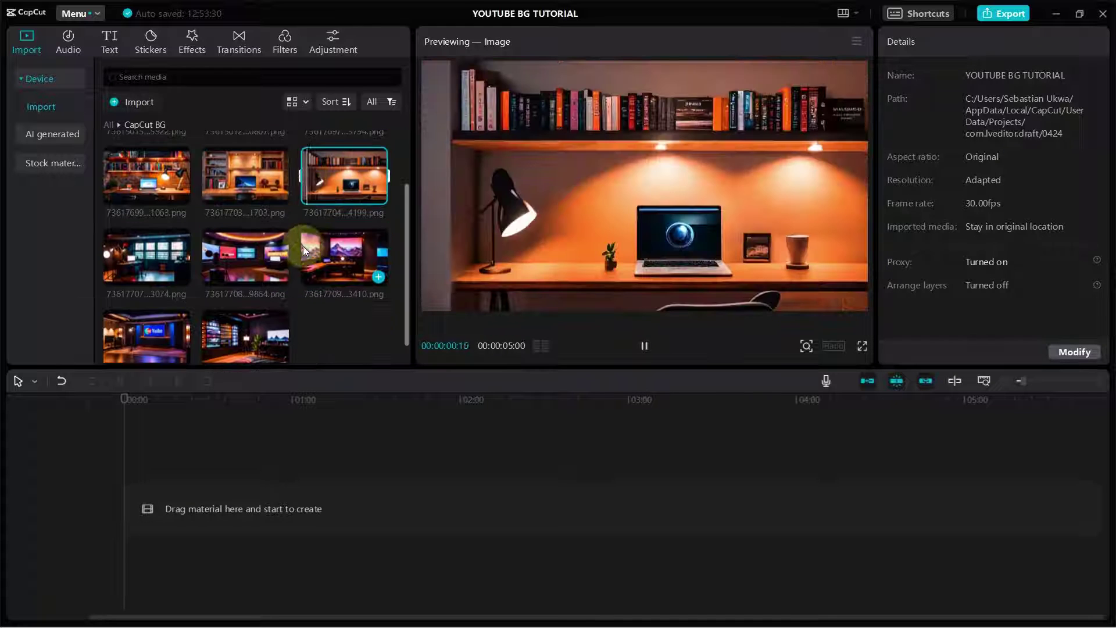
{"action": "left_click", "coordinate": [335, 249]}
{"action": "left_click", "coordinate": [232, 249]}
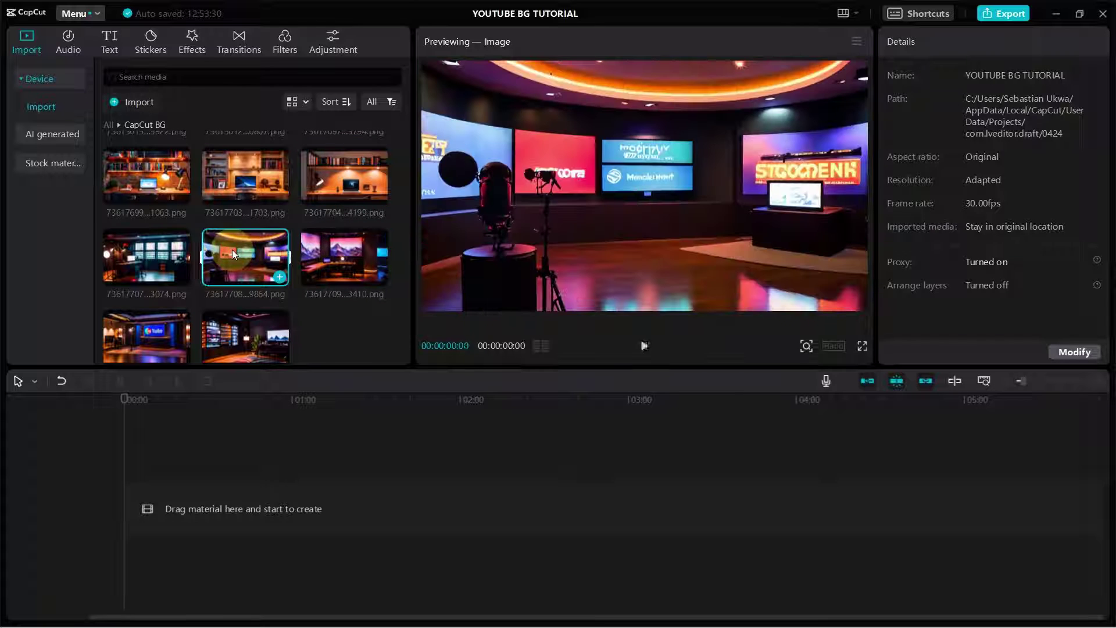
{"action": "left_click", "coordinate": [166, 249]}
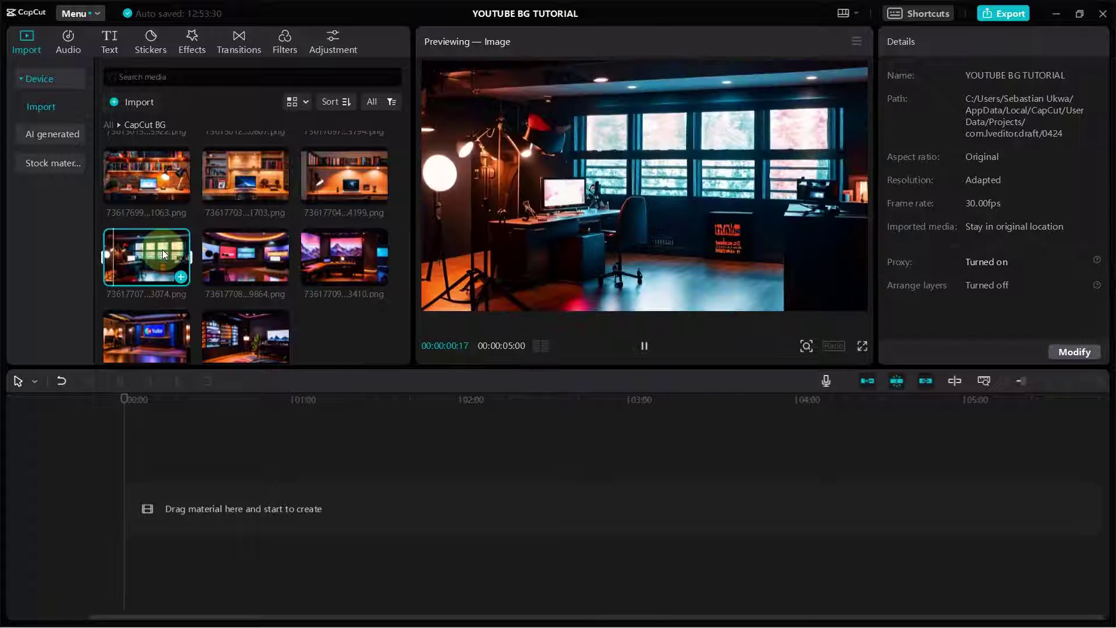
Preview the last two studio backgrounds in the CapCut BG folder and return to the list of all media folders.
{"action": "scroll", "coordinate": [162, 249], "scroll_direction": "down", "scroll_amount": 1}
{"action": "left_click", "coordinate": [166, 306]}
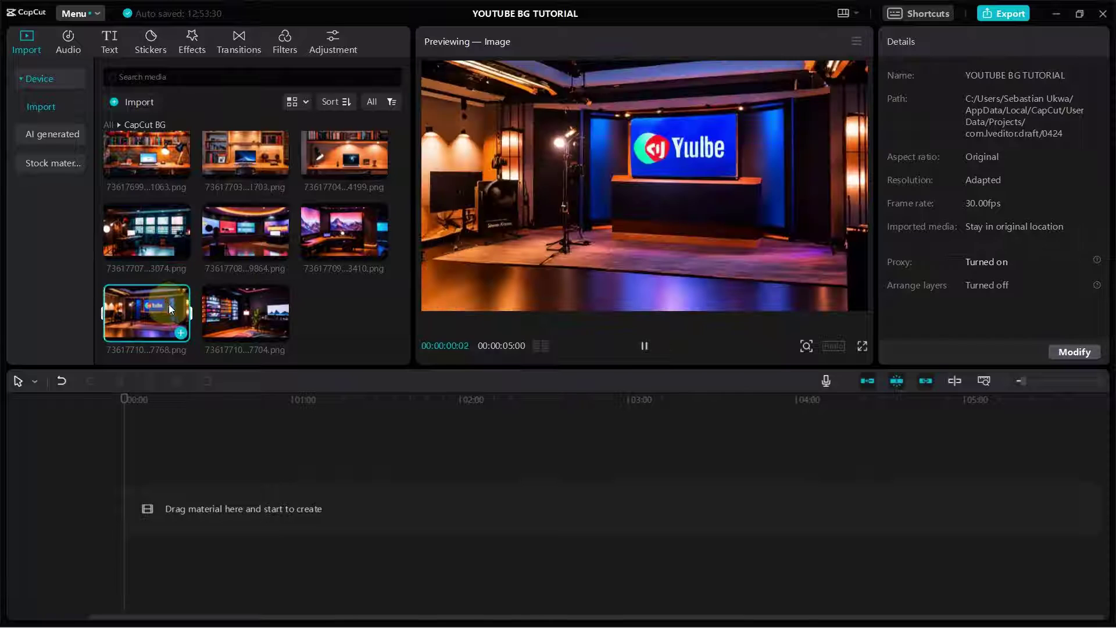
{"action": "left_click", "coordinate": [229, 301]}
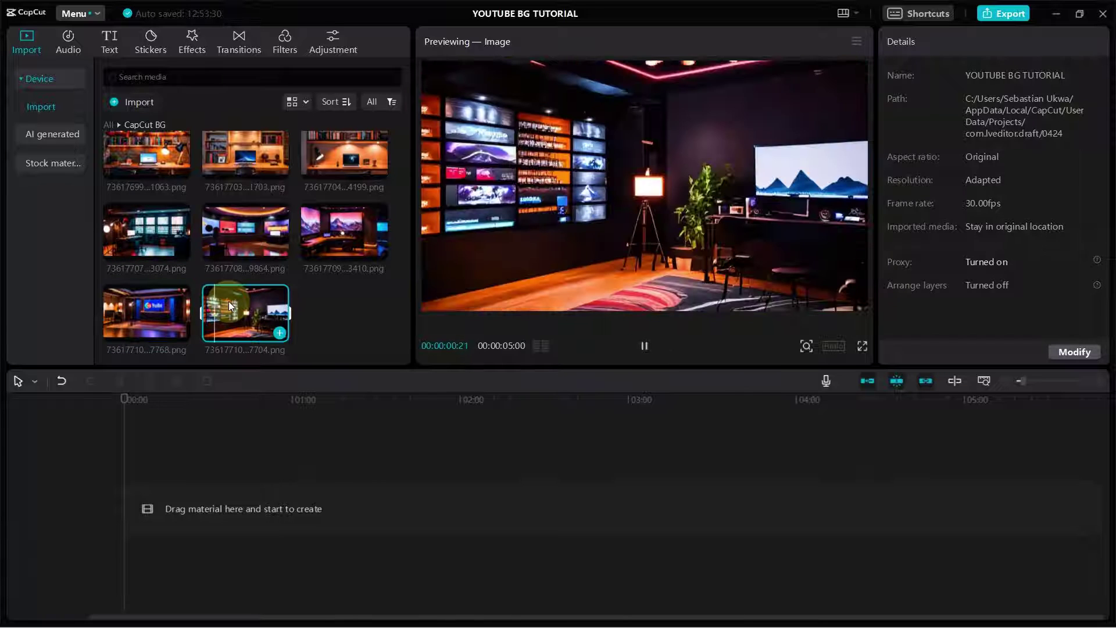
{"action": "scroll", "coordinate": [302, 299], "scroll_direction": "up", "scroll_amount": 2}
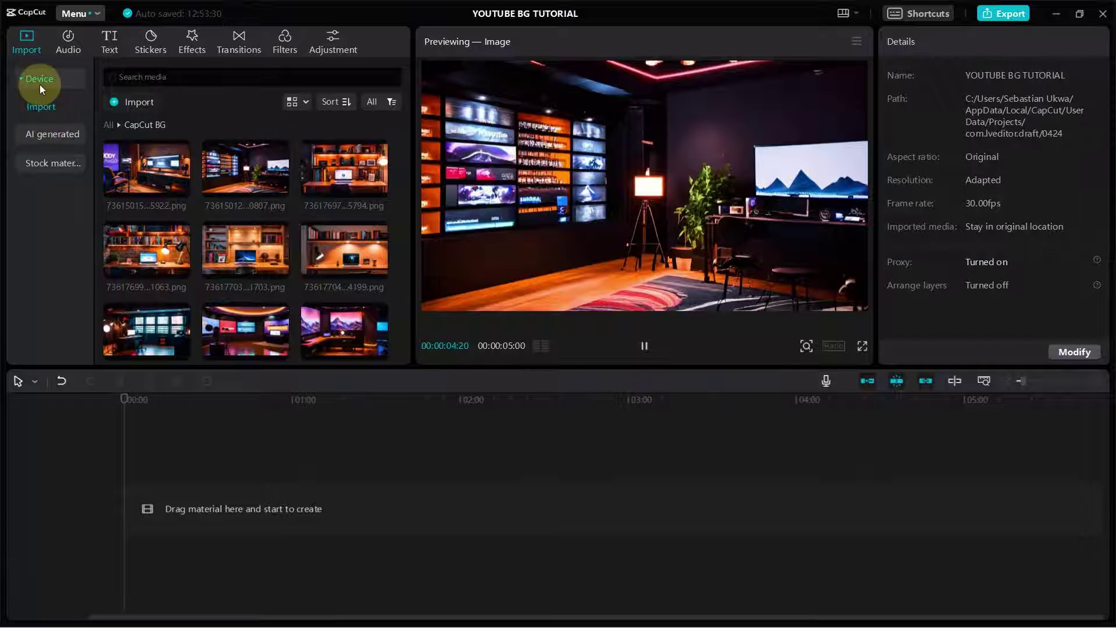
{"action": "left_click", "coordinate": [108, 124]}
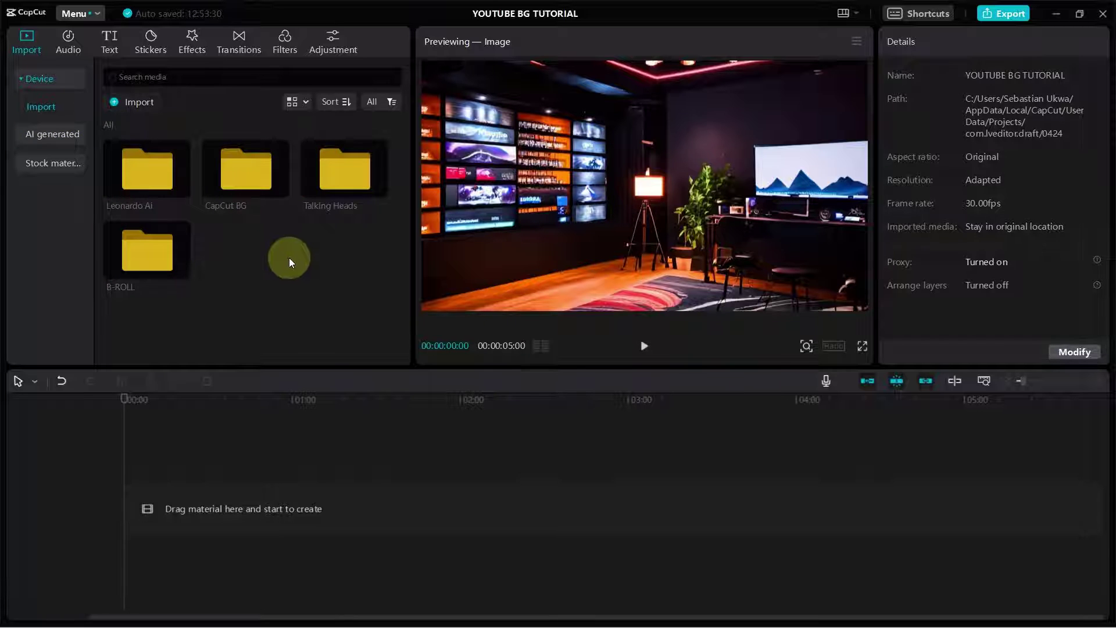
Look over the project's media folders: Leonardo Ai, CapCut BG, Talking Heads and B-ROLL.
{"action": "left_click", "coordinate": [332, 180]}
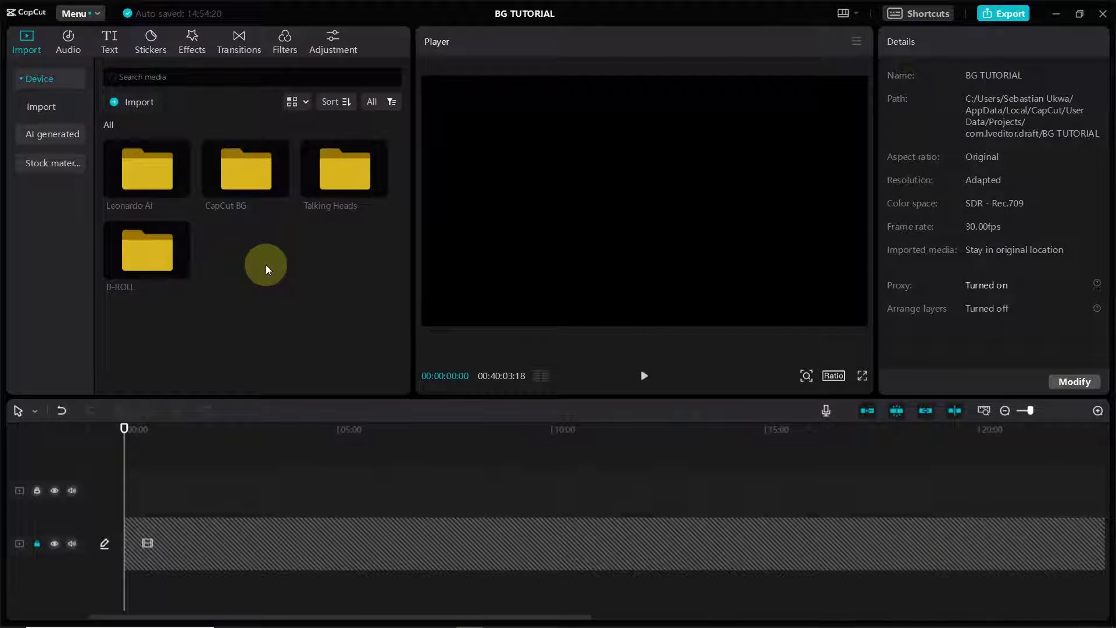
{"action": "left_click", "coordinate": [157, 164]}
{"action": "left_click", "coordinate": [253, 167]}
{"action": "left_click", "coordinate": [349, 171]}
{"action": "left_click", "coordinate": [153, 258]}
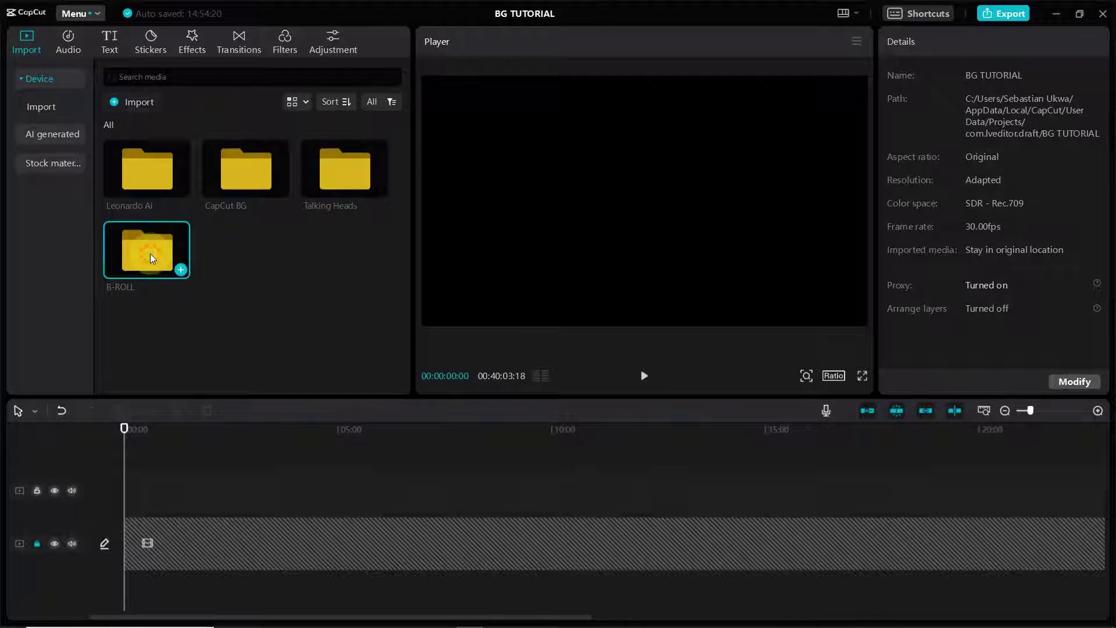
Open the Leonardo Ai folder and preview several of its desk and library background images.
{"action": "double_click", "coordinate": [148, 171]}
{"action": "left_click", "coordinate": [166, 176]}
{"action": "left_click", "coordinate": [238, 171]}
{"action": "left_click", "coordinate": [336, 177]}
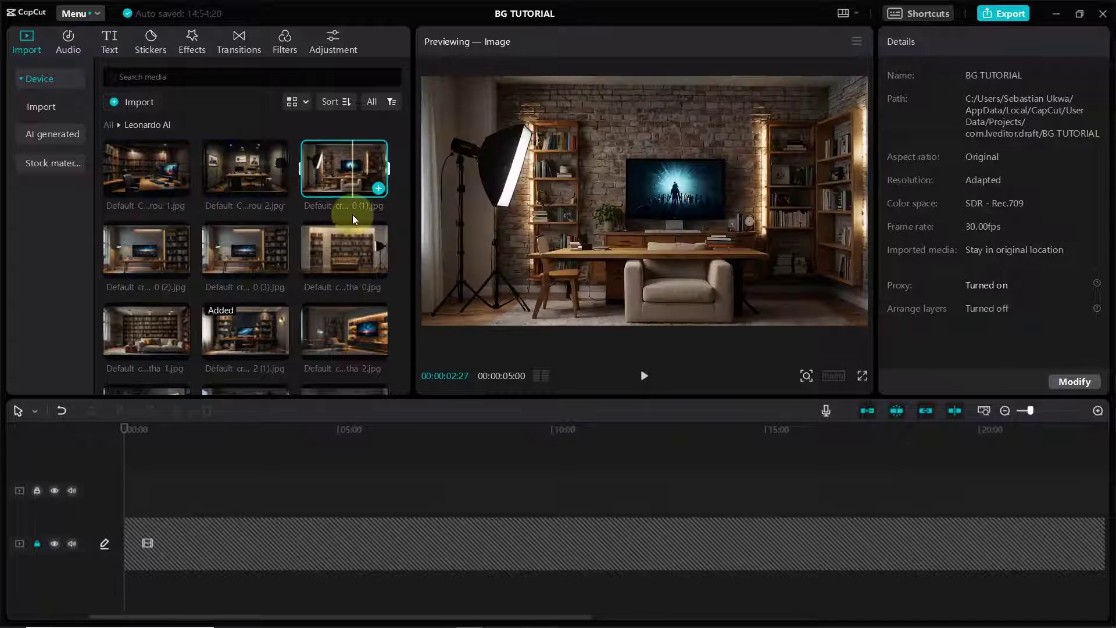
{"action": "left_click", "coordinate": [234, 250]}
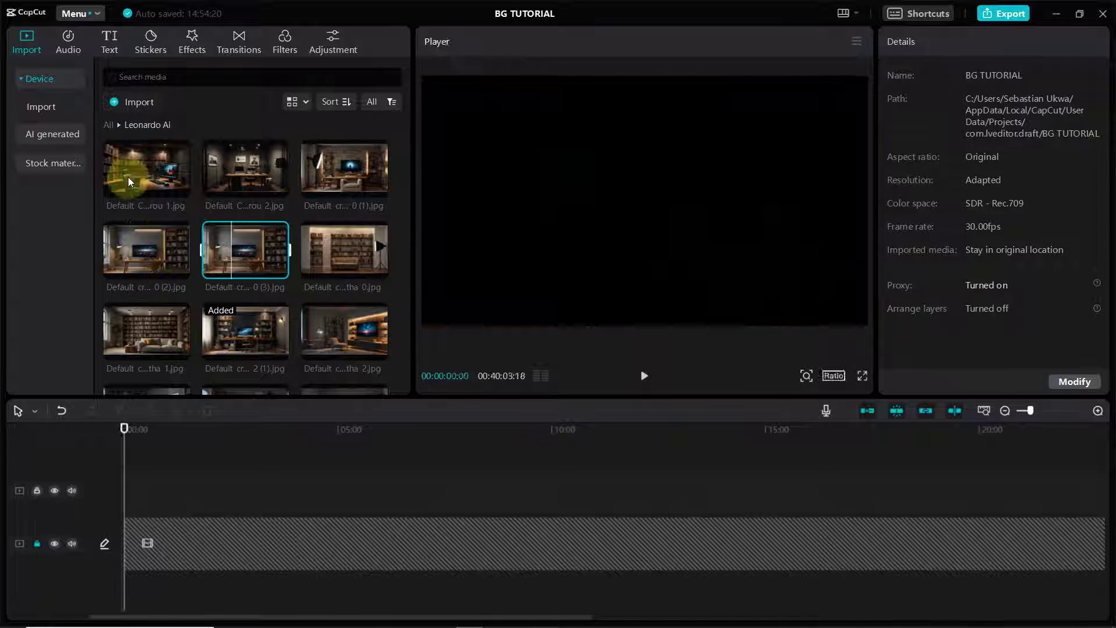
{"action": "left_click", "coordinate": [142, 267]}
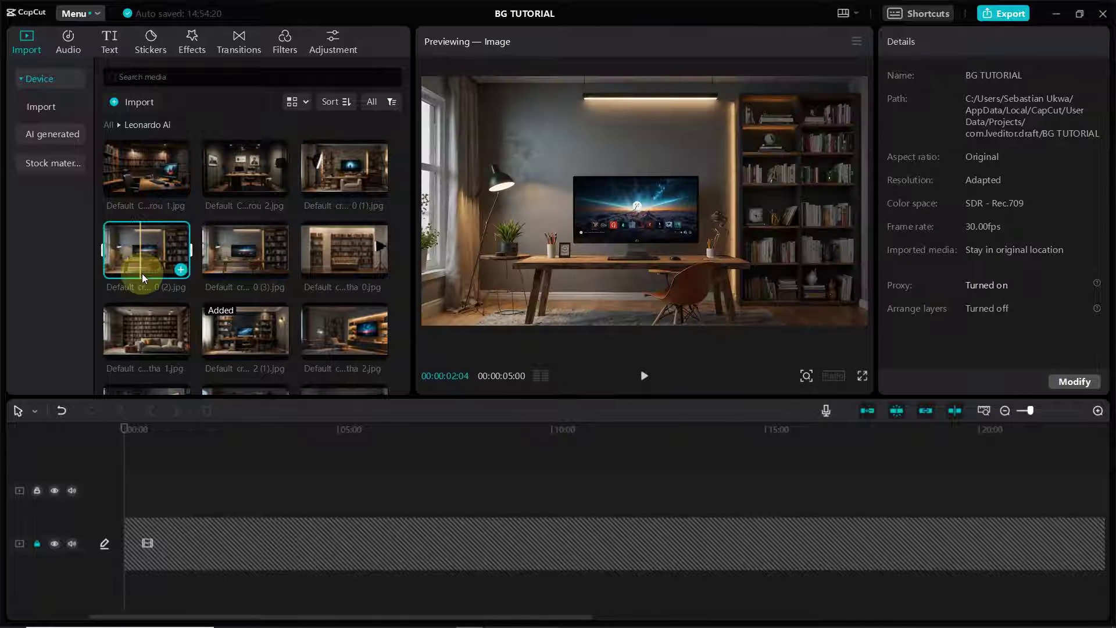
{"action": "left_click", "coordinate": [154, 318]}
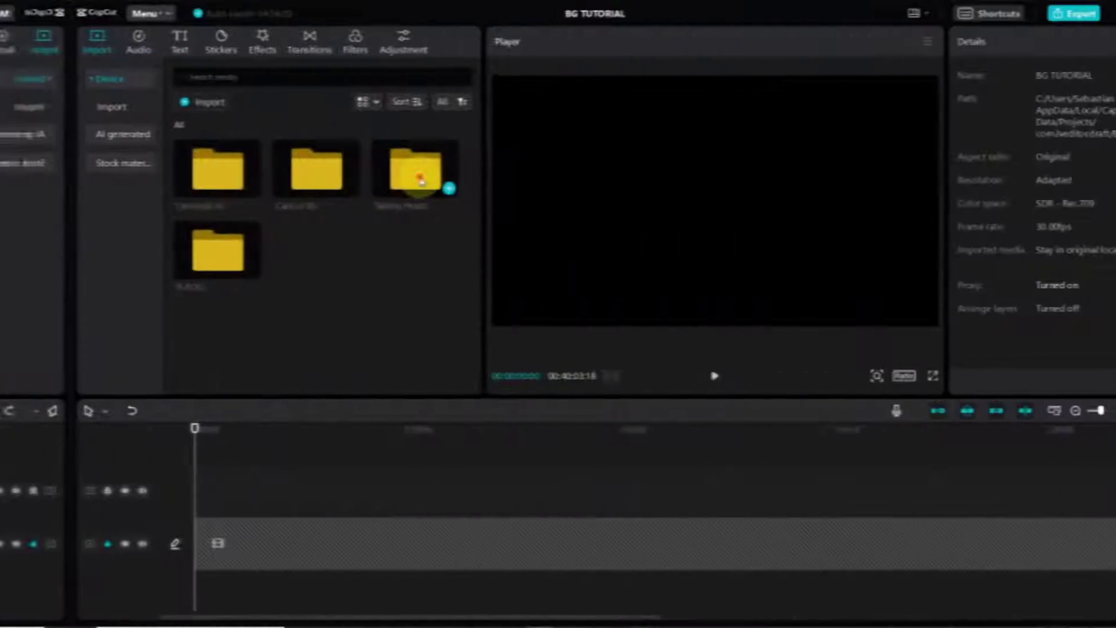
Place the clip from the Talking Heads folder at the start of the upper timeline track and return to all media folders.
{"action": "double_click", "coordinate": [420, 179]}
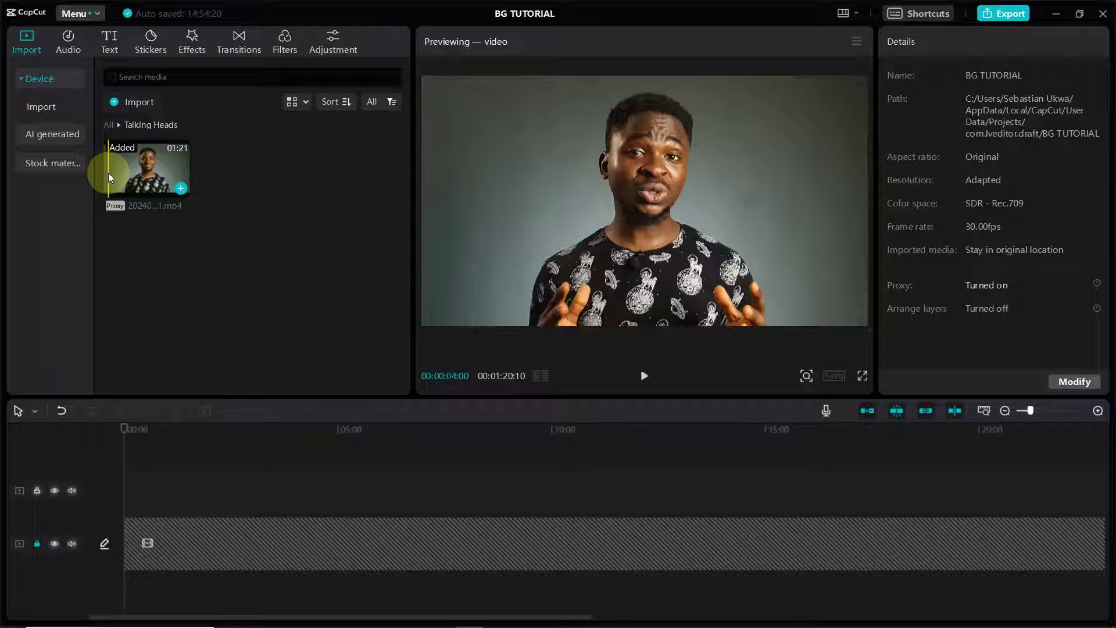
{"action": "left_click_drag", "start_coordinate": [108, 172], "coordinate": [121, 492]}
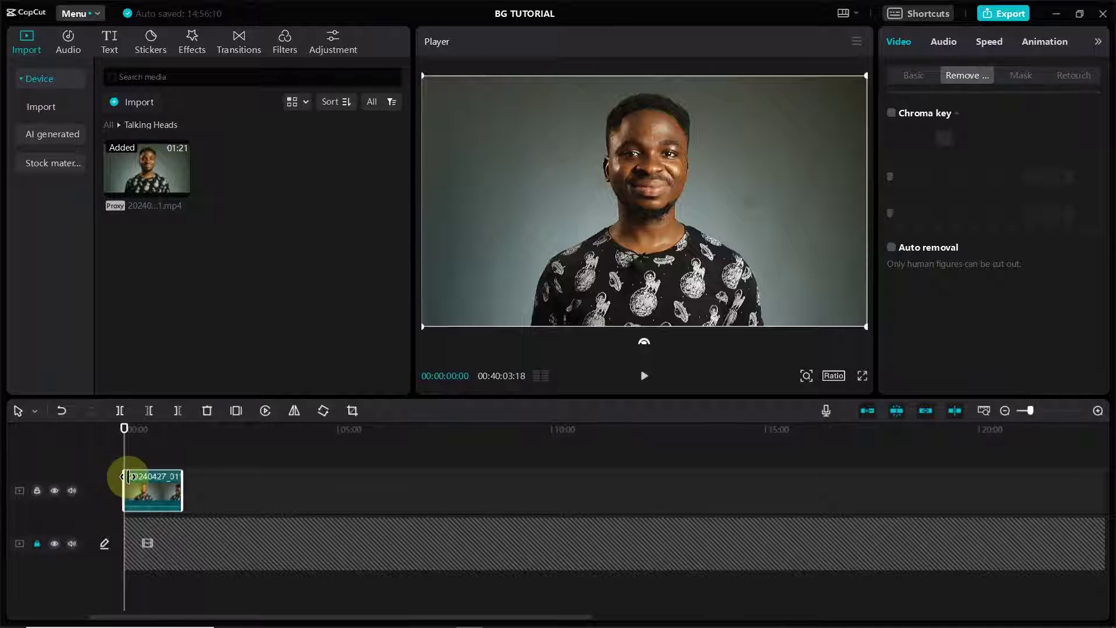
{"action": "left_click", "coordinate": [108, 125]}
Try to key out the talking-head clip's grey backdrop with Chroma key, picking the color from the backdrop.
{"action": "left_click", "coordinate": [1041, 243]}
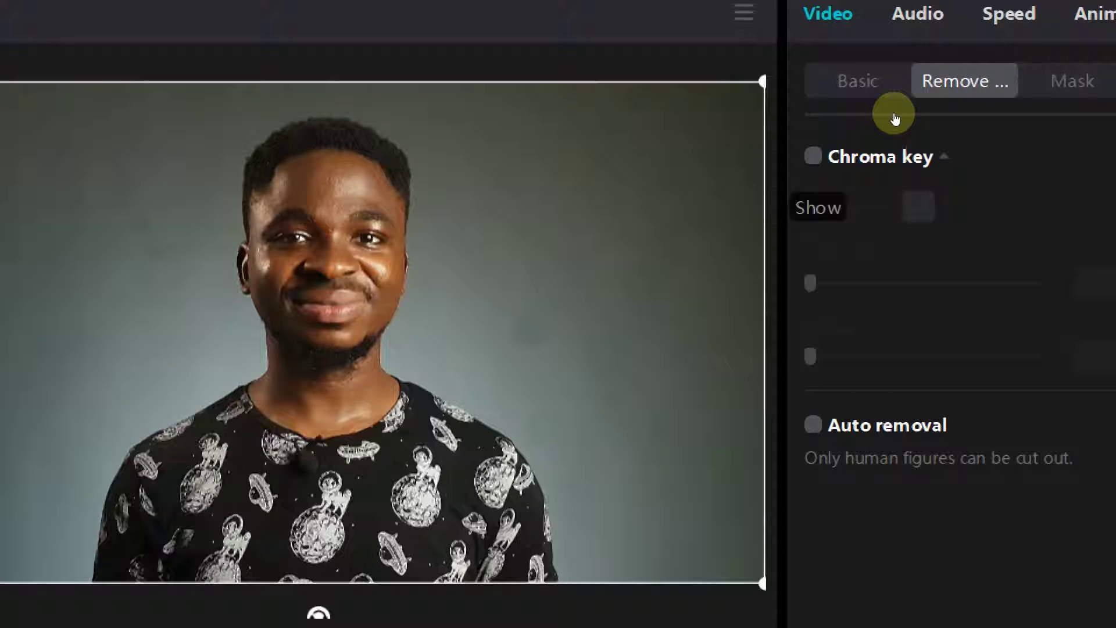
{"action": "left_click", "coordinate": [813, 156]}
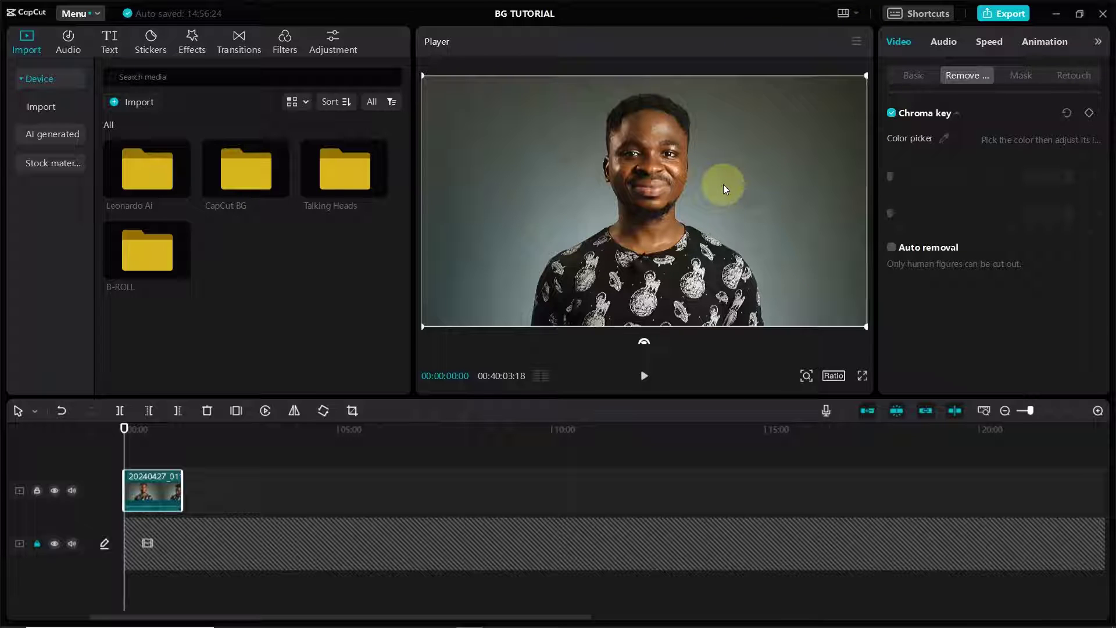
{"action": "left_click", "coordinate": [943, 143]}
{"action": "left_click", "coordinate": [770, 152]}
{"action": "mouse_move", "coordinate": [892, 177]}
{"action": "left_mouse_down"}
{"action": "mouse_move", "coordinate": [931, 177]}
{"action": "mouse_move", "coordinate": [890, 176]}
{"action": "left_mouse_up"}
{"action": "left_click", "coordinate": [891, 113]}
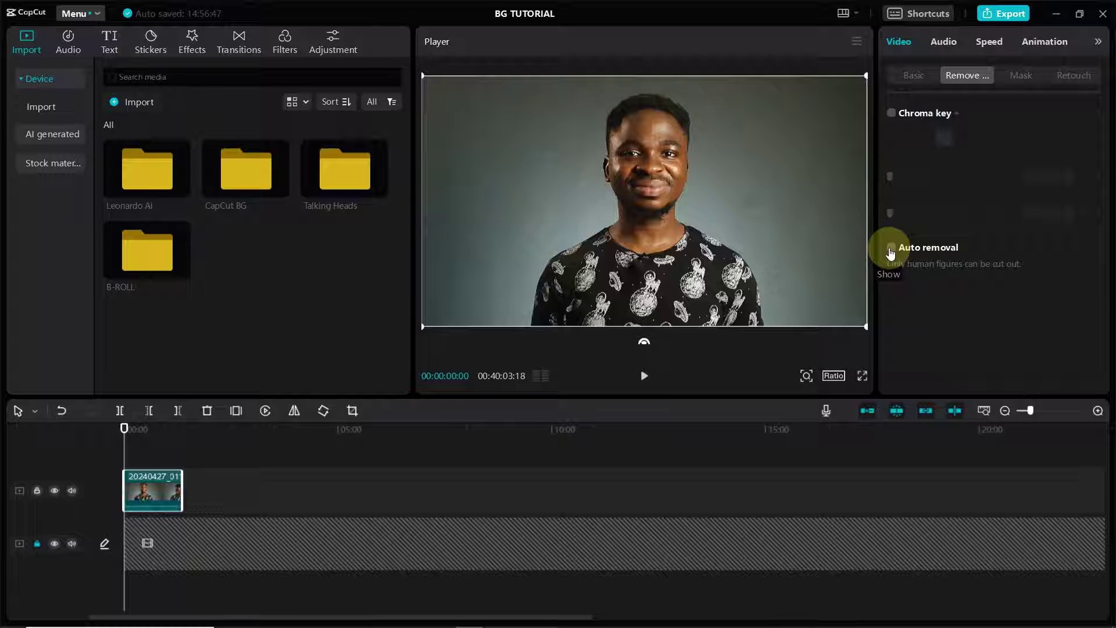
Cut out the person in the talking-head clip with Auto removal.
{"action": "left_click", "coordinate": [890, 250]}
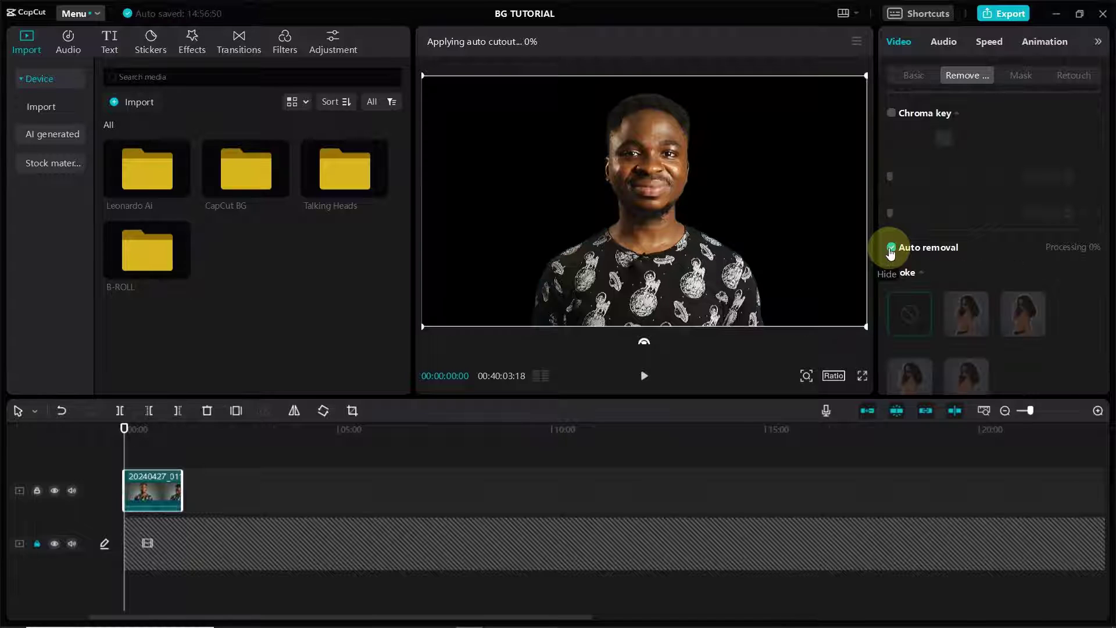
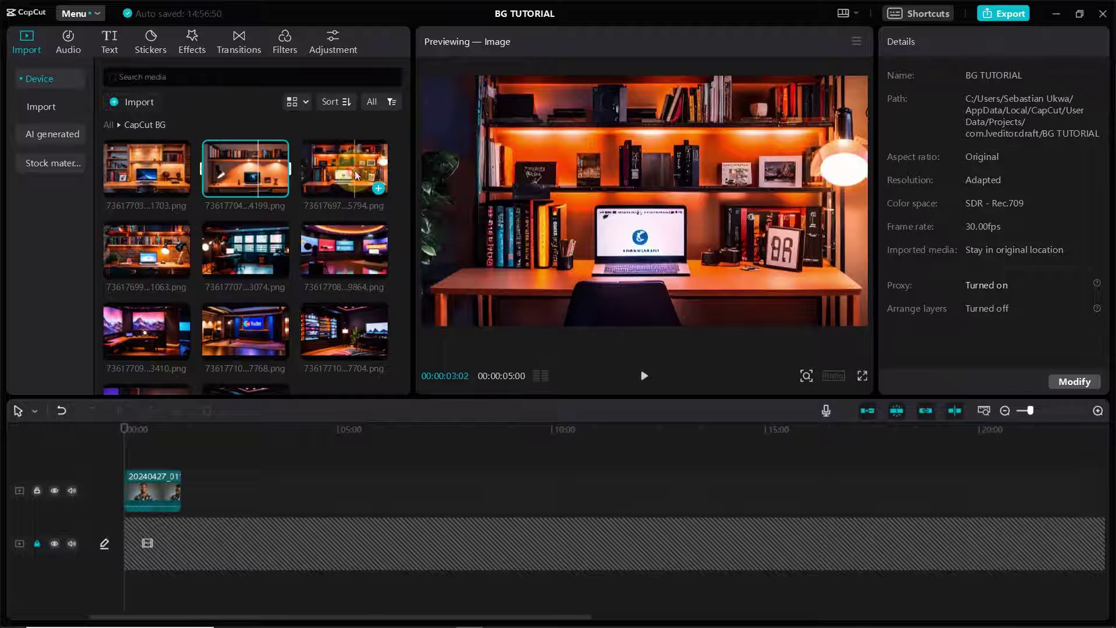
Preview desk backgrounds in the CapCut BG folder and add the orange-wall desk with the black lamp at the timeline's start.
{"action": "left_click", "coordinate": [135, 248]}
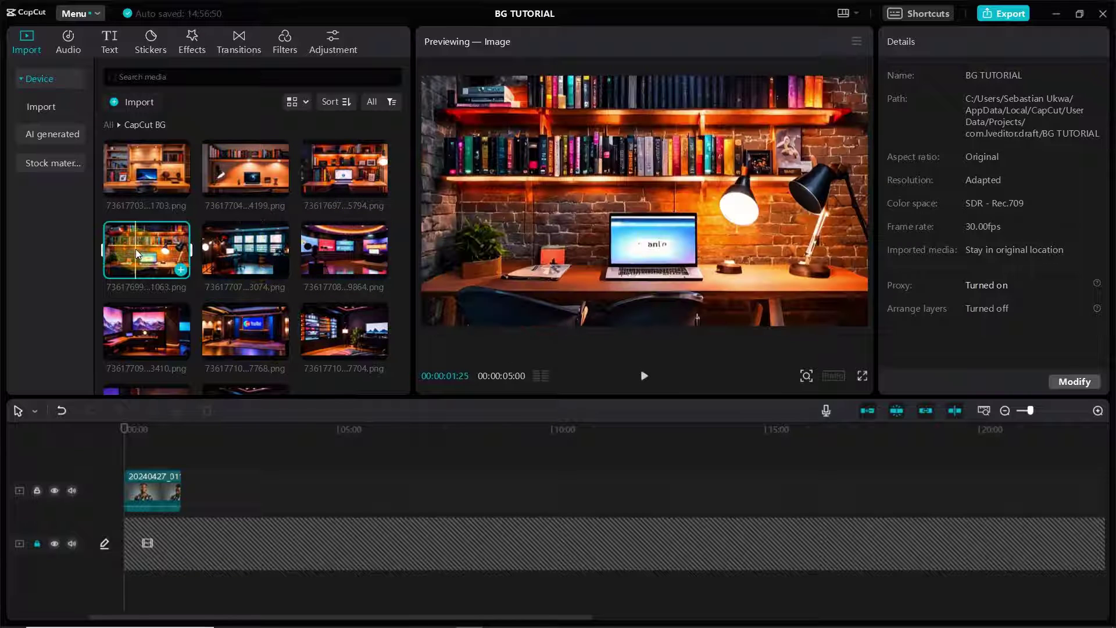
{"action": "left_click", "coordinate": [132, 167]}
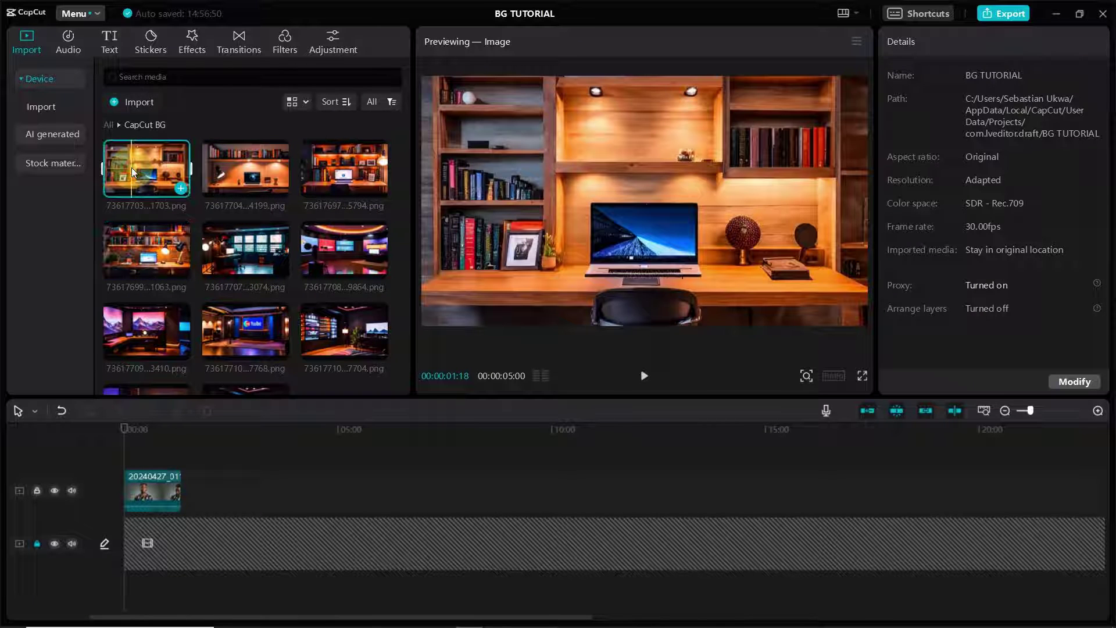
{"action": "left_click", "coordinate": [245, 163]}
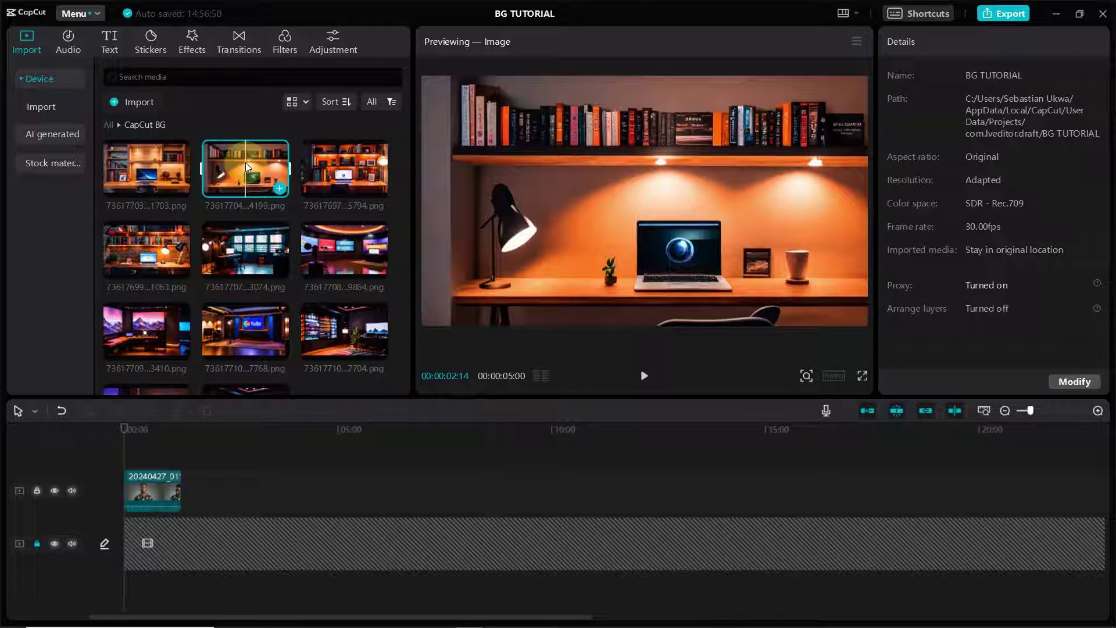
{"action": "left_click_drag", "start_coordinate": [244, 168], "coordinate": [199, 563]}
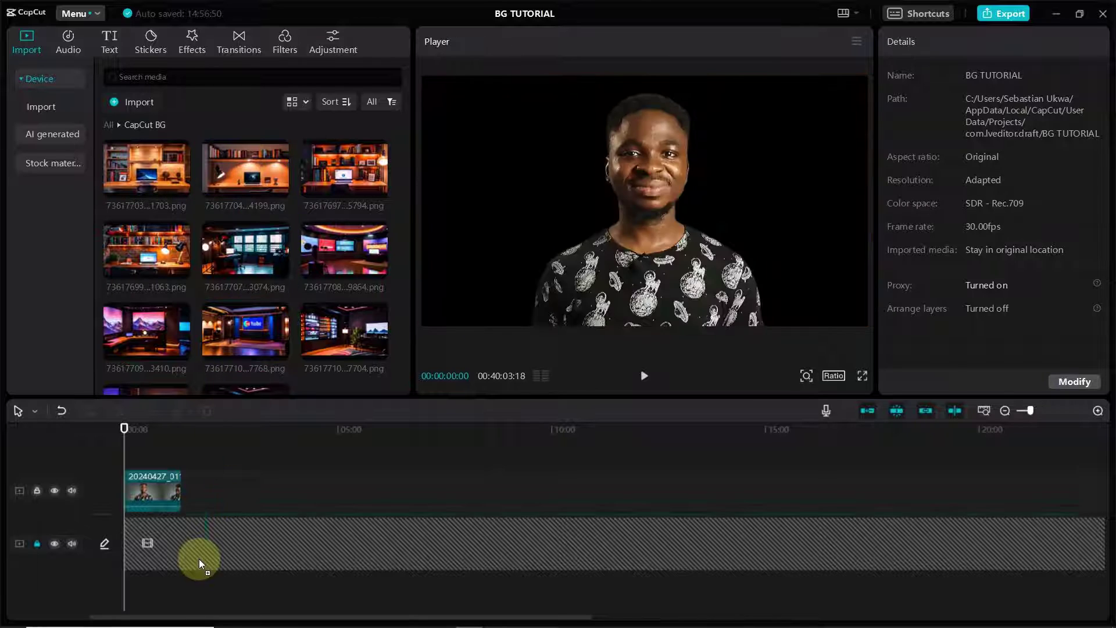
{"action": "left_click_drag", "start_coordinate": [127, 511], "coordinate": [123, 511]}
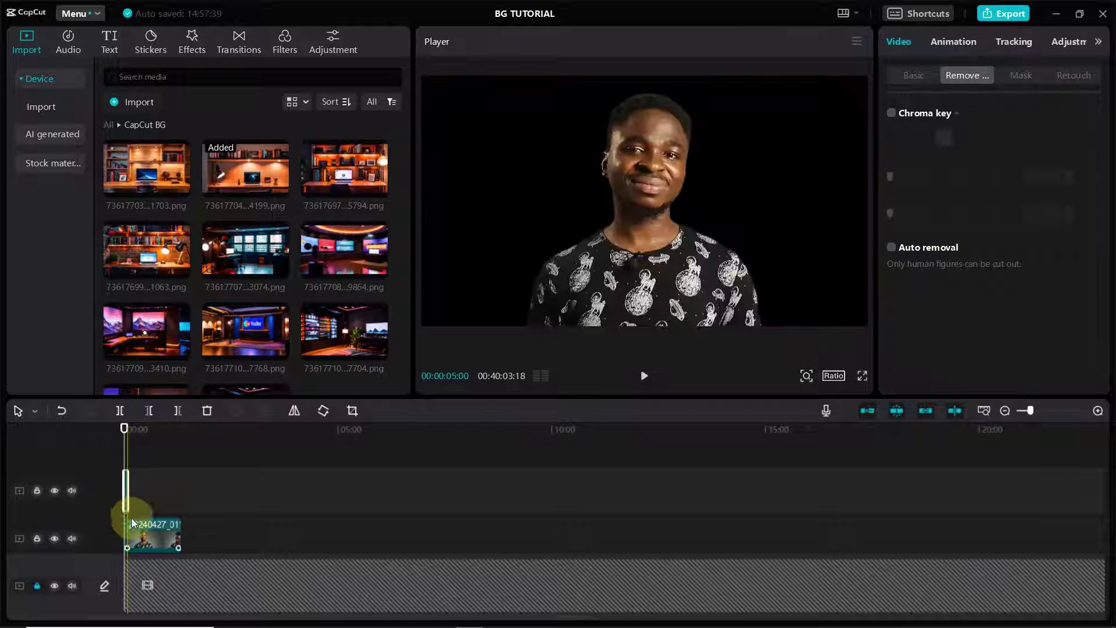
{"action": "left_click", "coordinate": [129, 542]}
{"action": "left_click", "coordinate": [124, 487]}
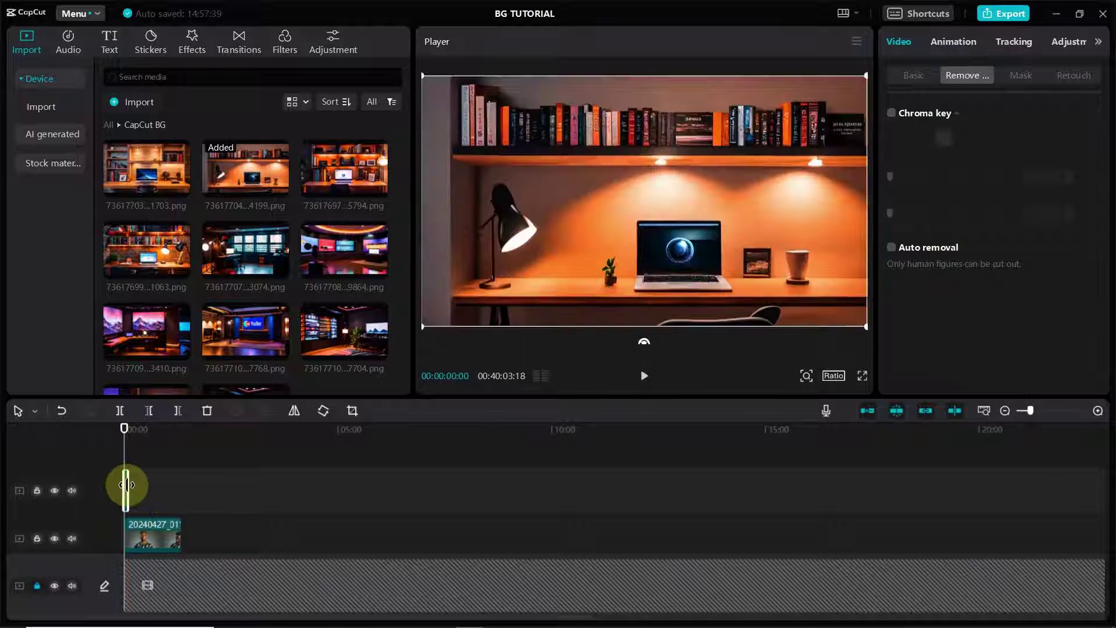
Move the desk background to the track beneath the talking-head clip and extend it to the clip's full 00:01:20:10.
{"action": "key", "text": "shift+z"}
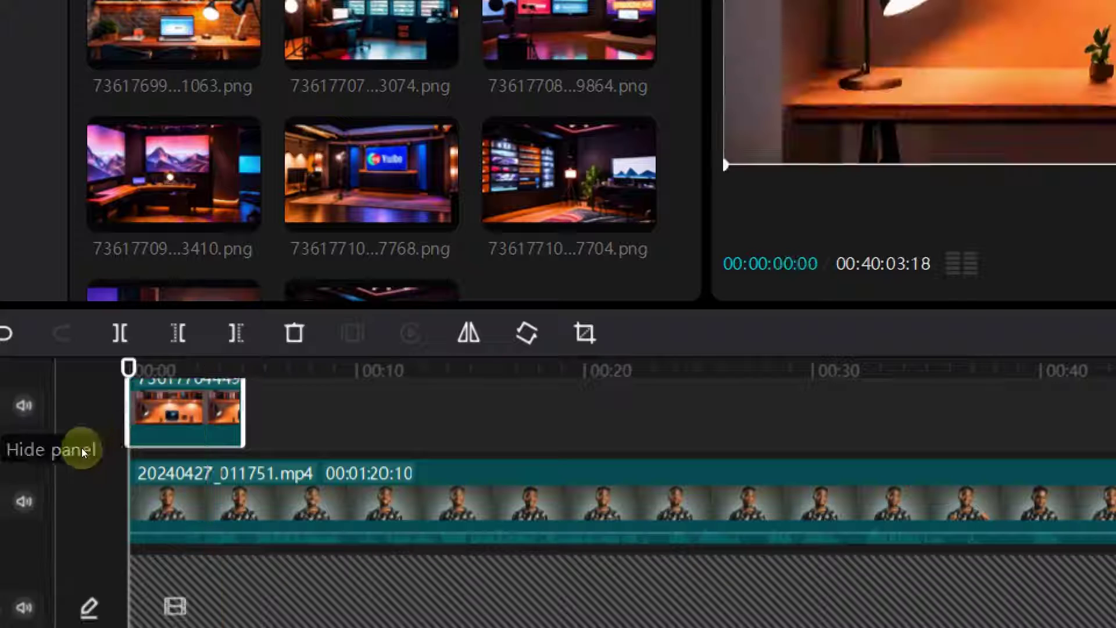
{"action": "left_click_drag", "start_coordinate": [147, 445], "coordinate": [125, 510]}
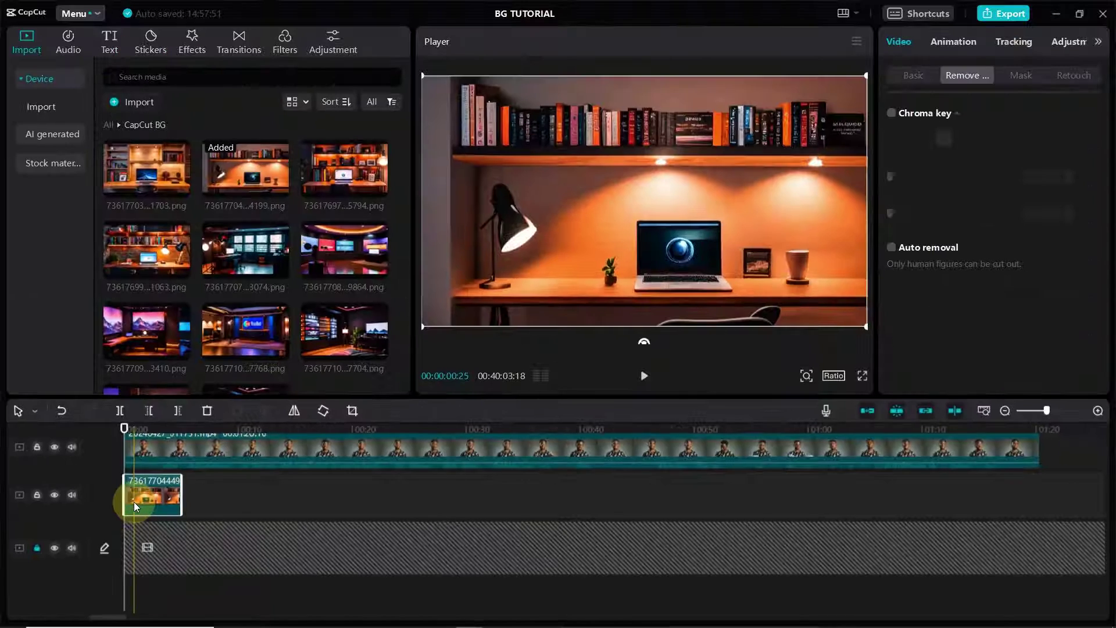
{"action": "left_click_drag", "start_coordinate": [180, 494], "coordinate": [552, 482]}
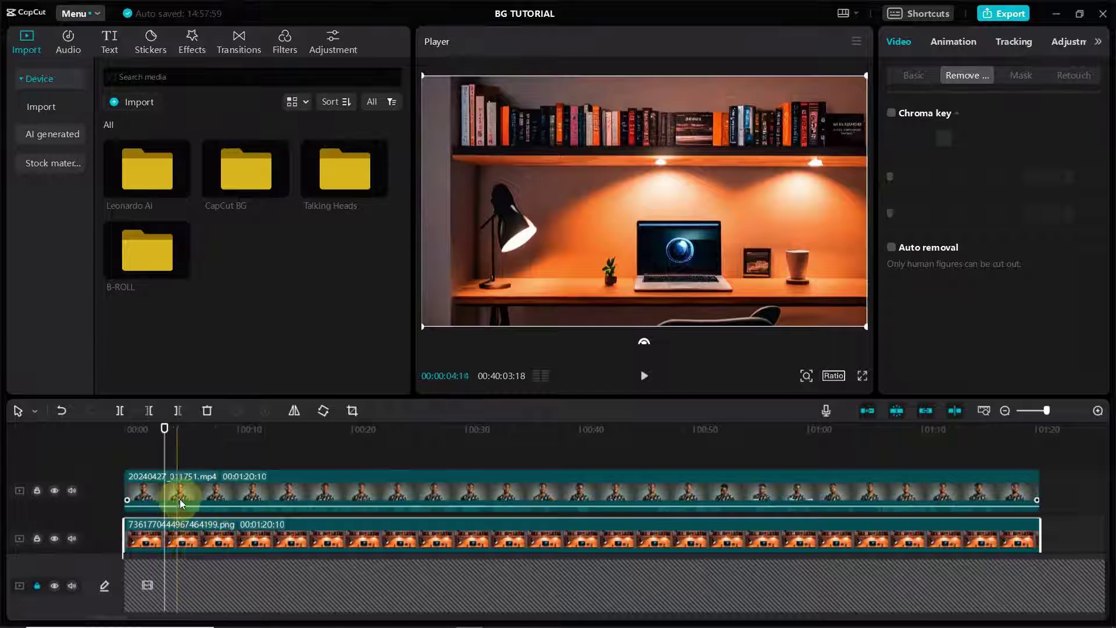
Set the talking-head clip's layer to 2 in its basic video settings.
{"action": "left_click", "coordinate": [179, 488]}
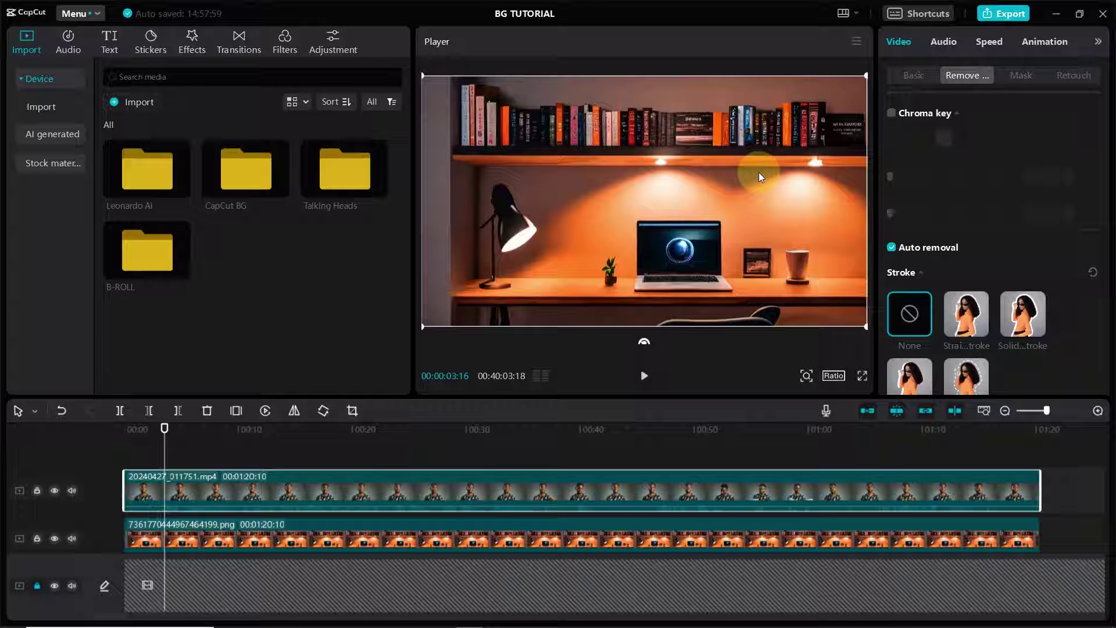
{"action": "left_click", "coordinate": [914, 75]}
{"action": "scroll", "coordinate": [955, 328], "scroll_direction": "down", "scroll_amount": 5}
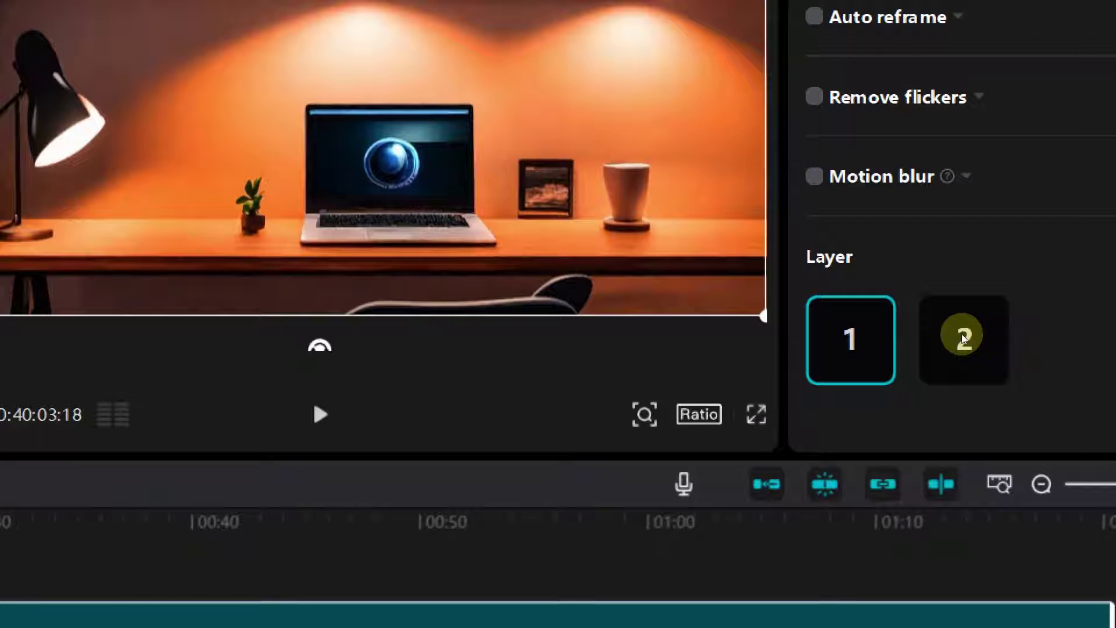
{"action": "left_click", "coordinate": [962, 334]}
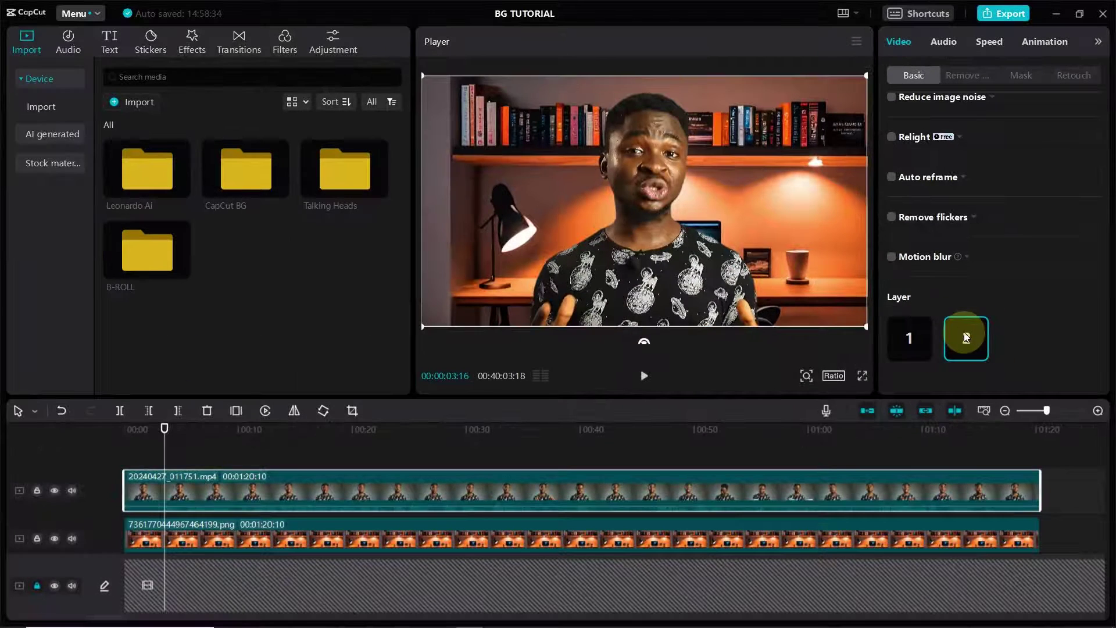
{"action": "left_click", "coordinate": [162, 477]}
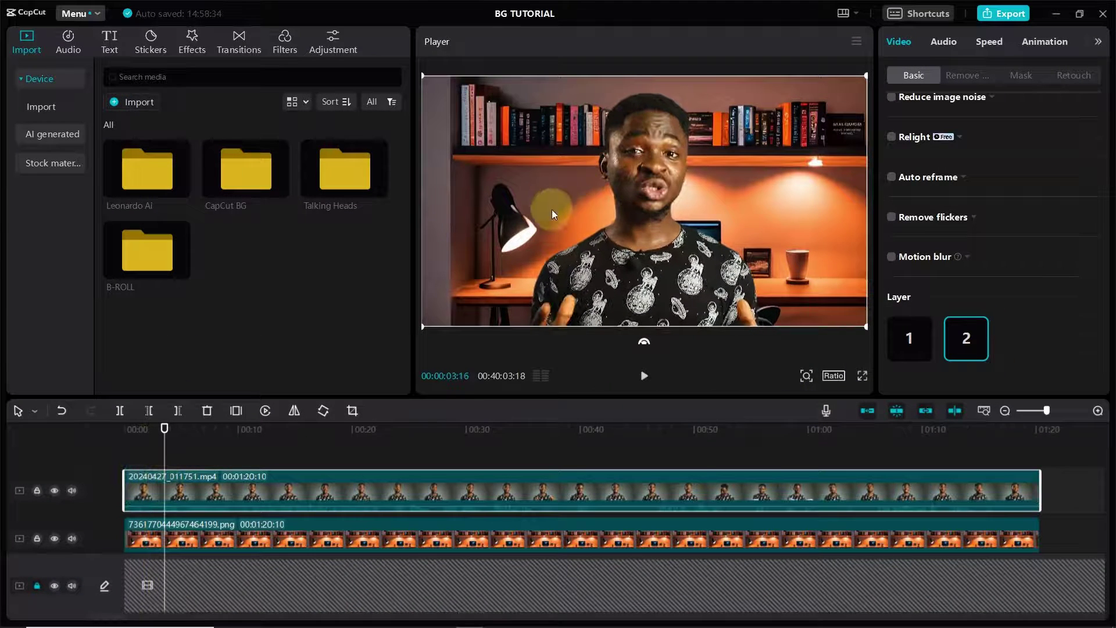
Check the desk background's layer setting and view the combined picture in full screen.
{"action": "left_click", "coordinate": [202, 538]}
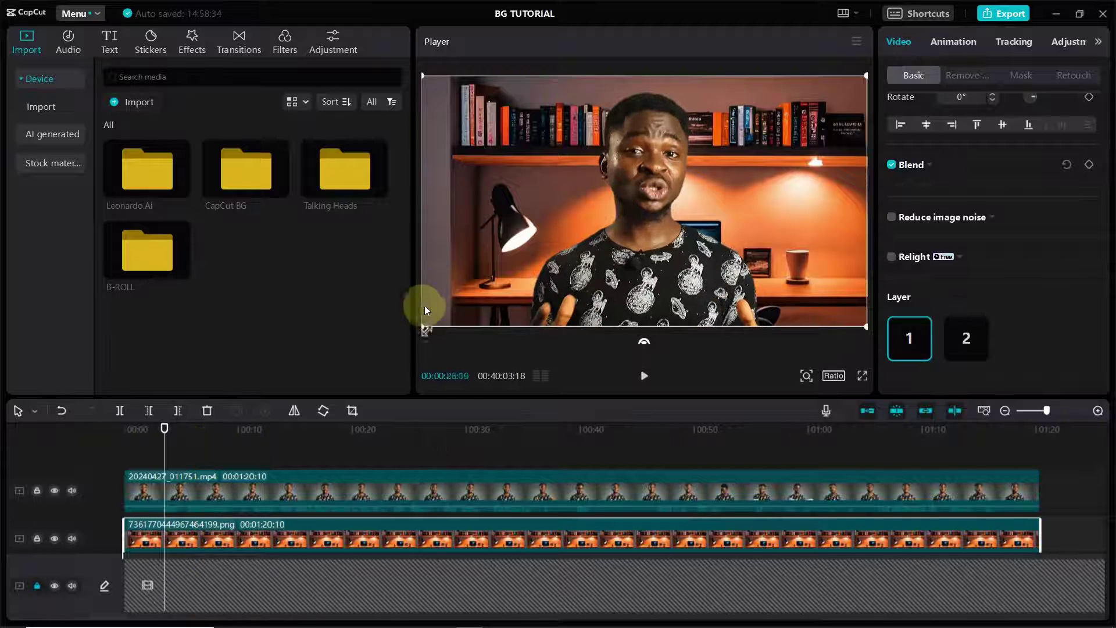
{"action": "key", "text": "ctrl+minus"}
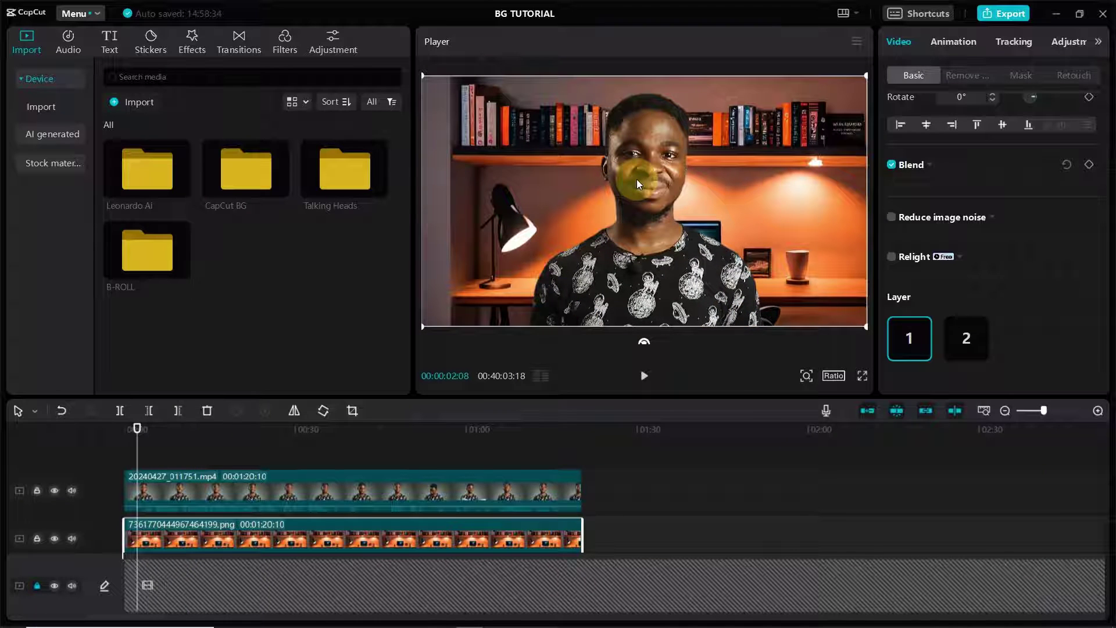
{"action": "left_click", "coordinate": [863, 377]}
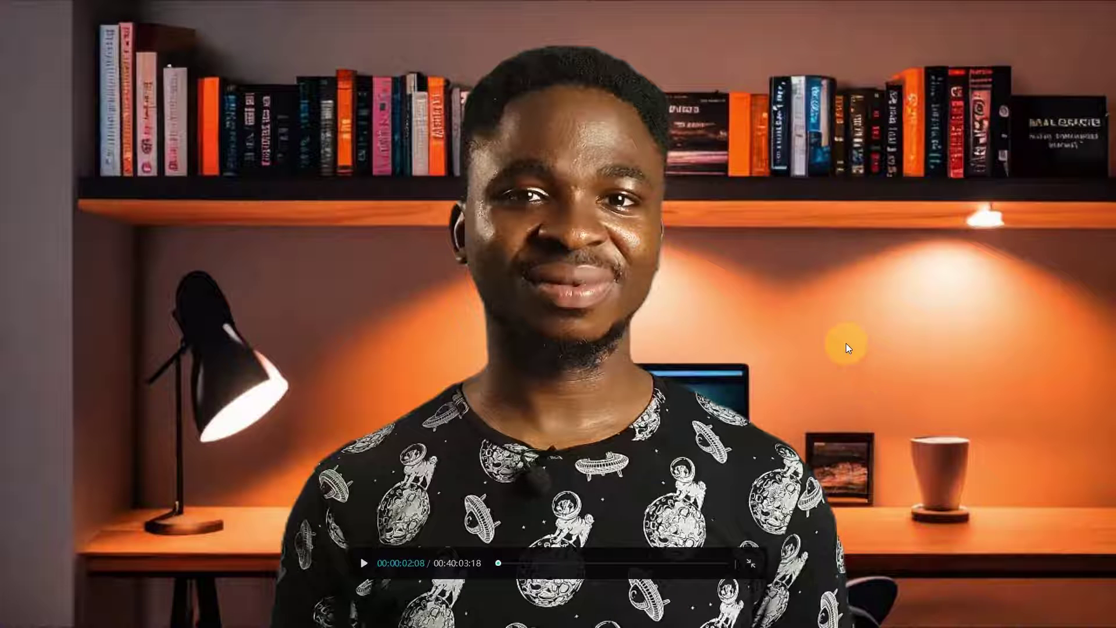
{"action": "left_click", "coordinate": [751, 571]}
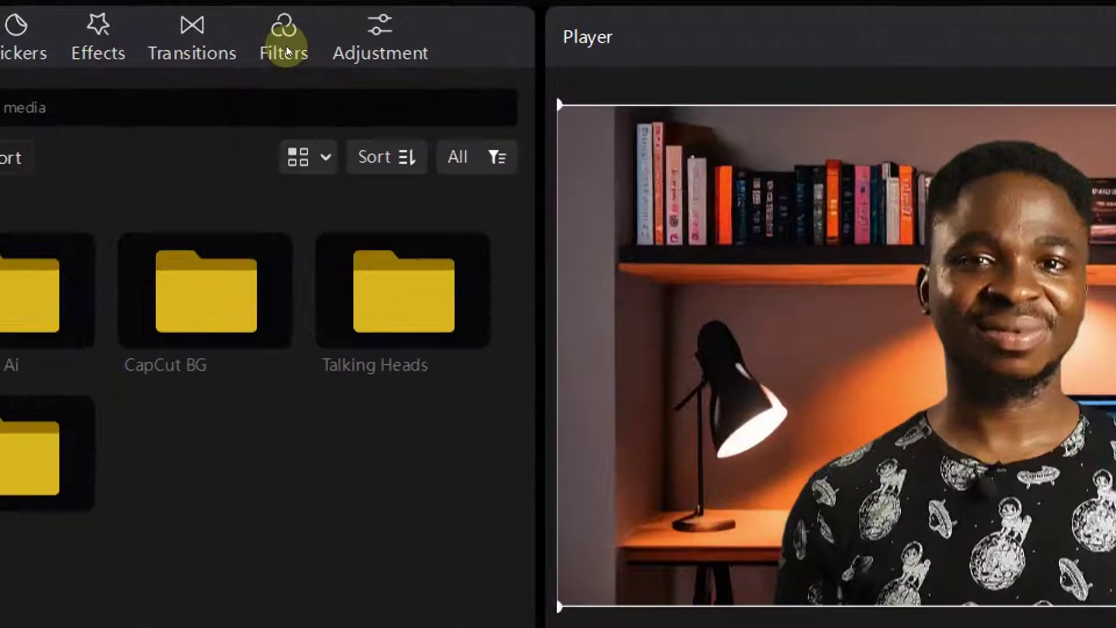
Add the Badbunny filter from the Life category, stretch it over the full talking-head clip and set its intensity to 50.
{"action": "left_click", "coordinate": [286, 47]}
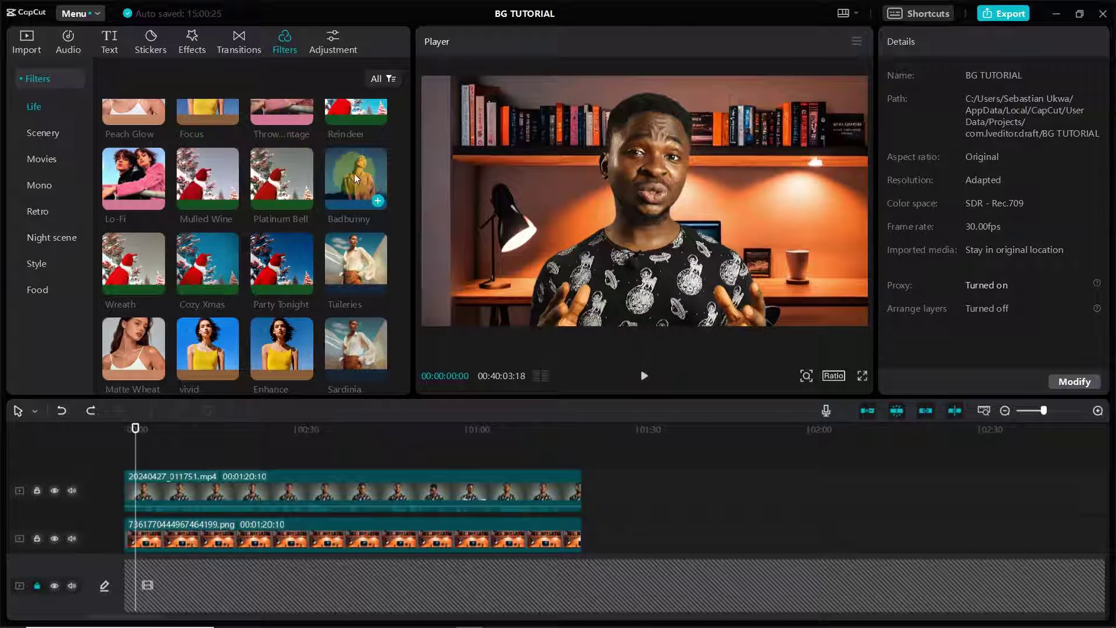
{"action": "scroll", "coordinate": [358, 174], "scroll_direction": "up", "scroll_amount": 2}
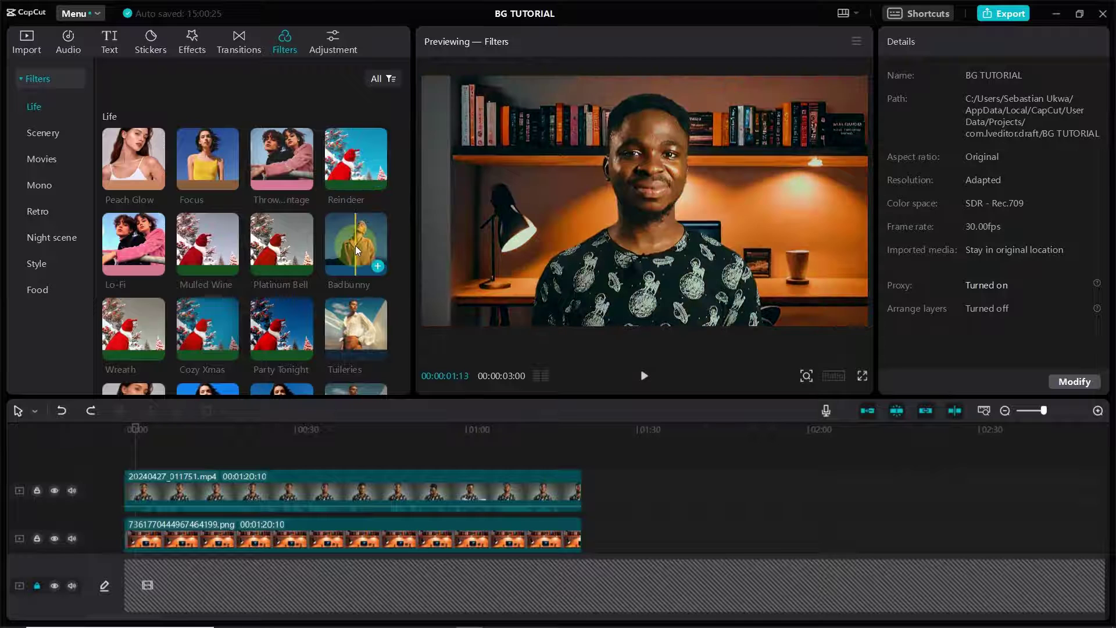
{"action": "left_click", "coordinate": [379, 267]}
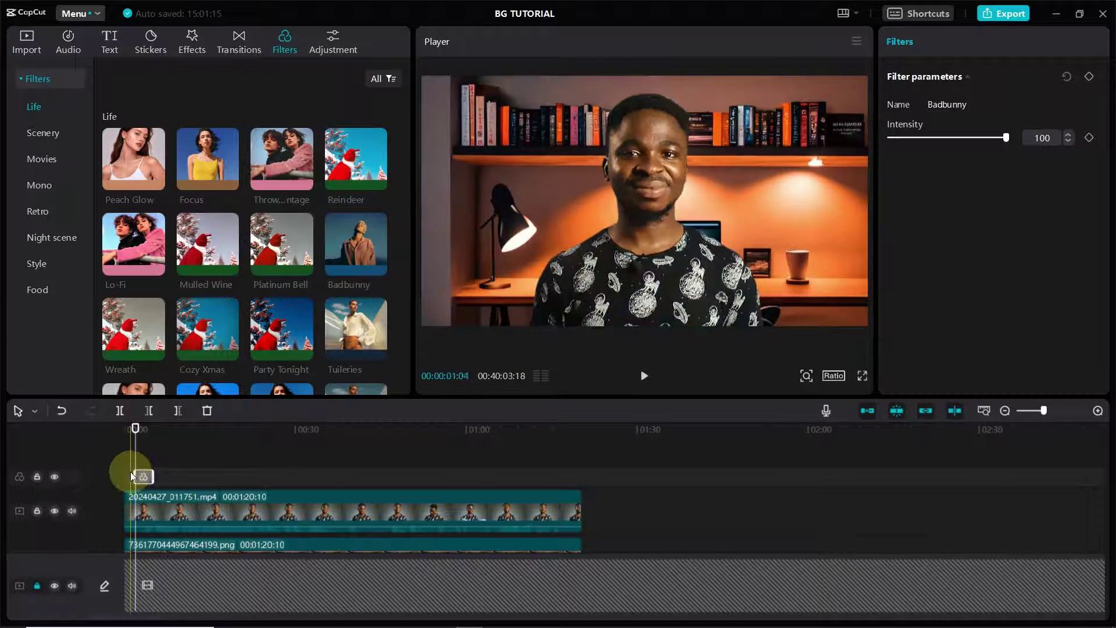
{"action": "left_click_drag", "start_coordinate": [152, 477], "coordinate": [582, 502]}
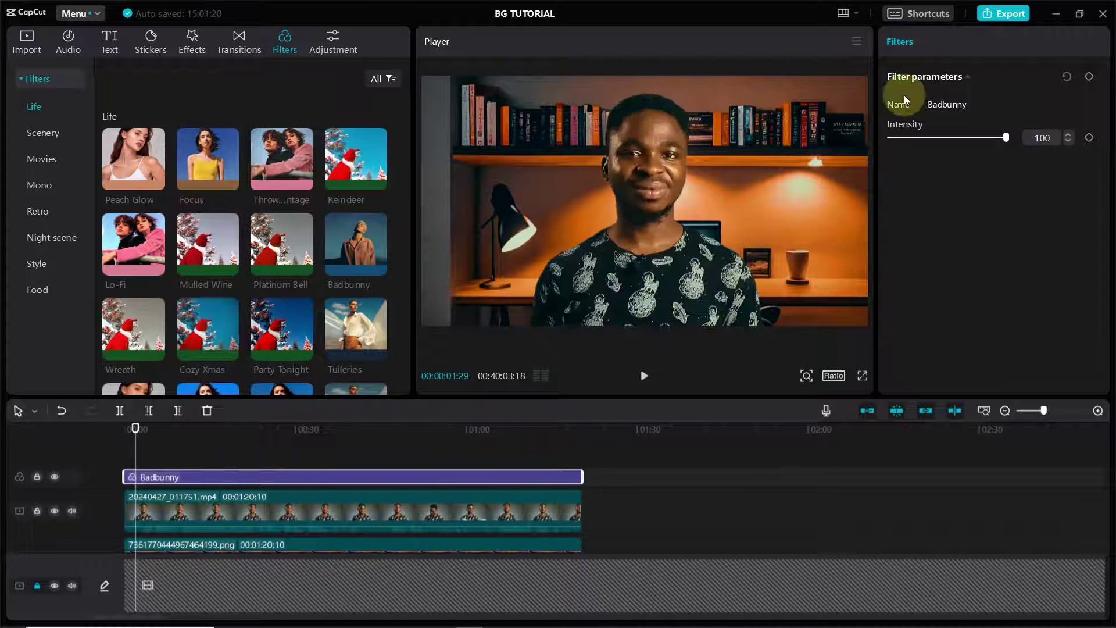
{"action": "left_click_drag", "start_coordinate": [1006, 137], "coordinate": [948, 138]}
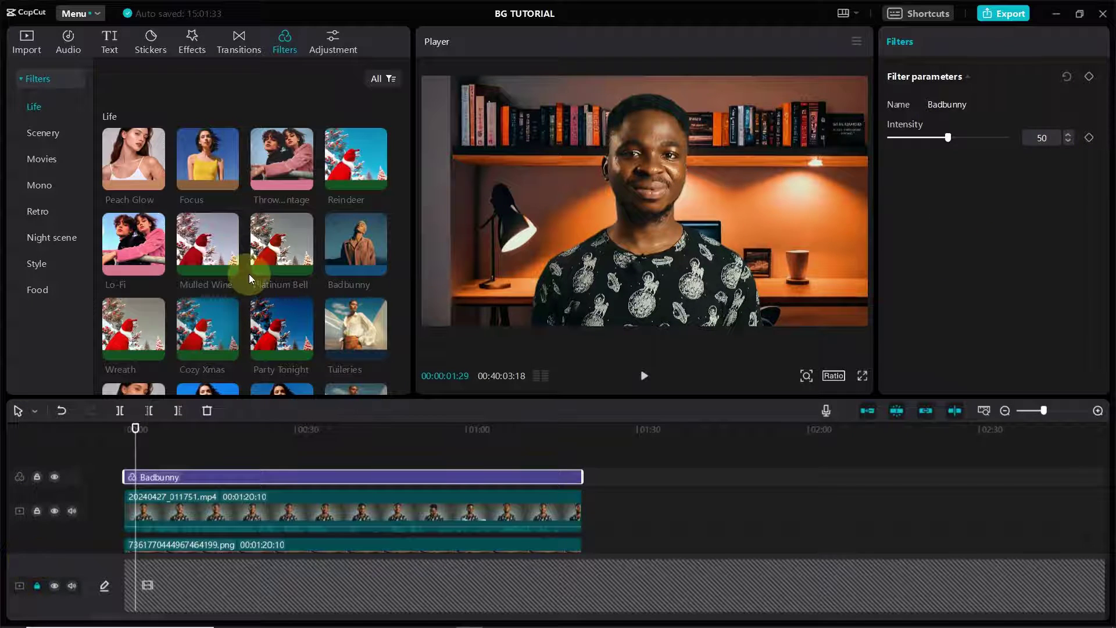
Add the Enhance filter above Badbunny, stretch it over the full talking-head clip and set its intensity to 70.
{"action": "scroll", "coordinate": [299, 334], "scroll_direction": "down", "scroll_amount": 2}
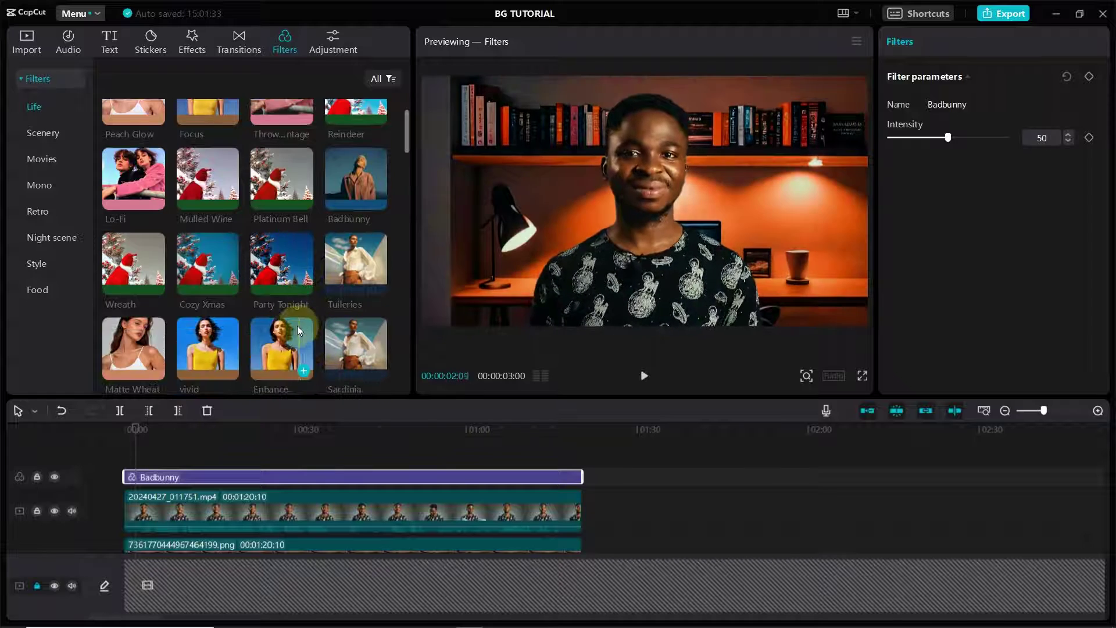
{"action": "scroll", "coordinate": [271, 320], "scroll_direction": "down", "scroll_amount": 2}
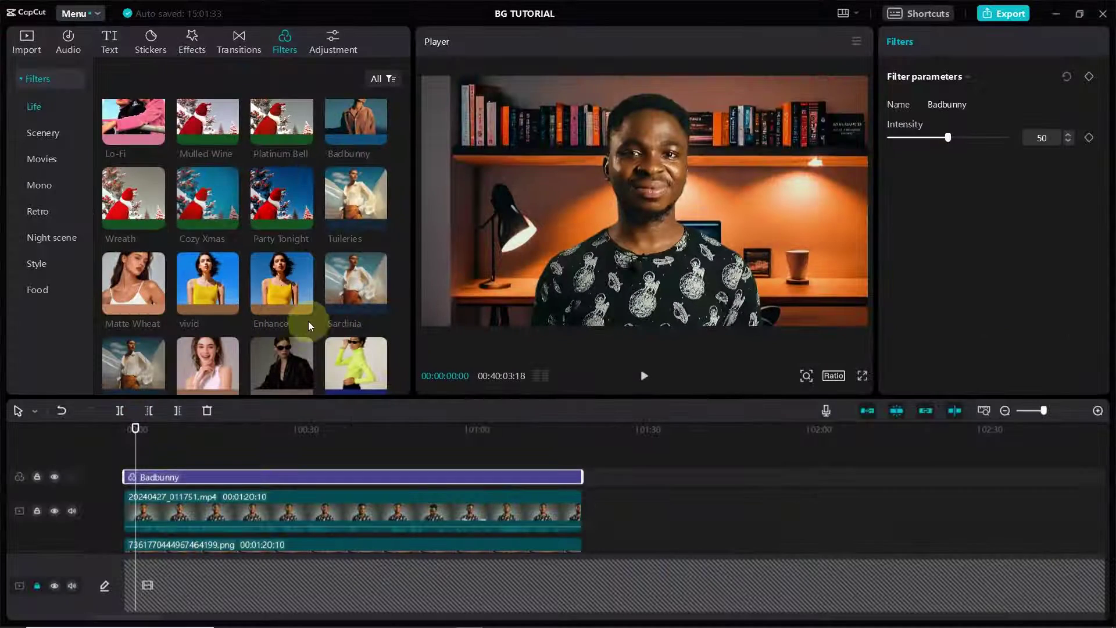
{"action": "left_click", "coordinate": [304, 306]}
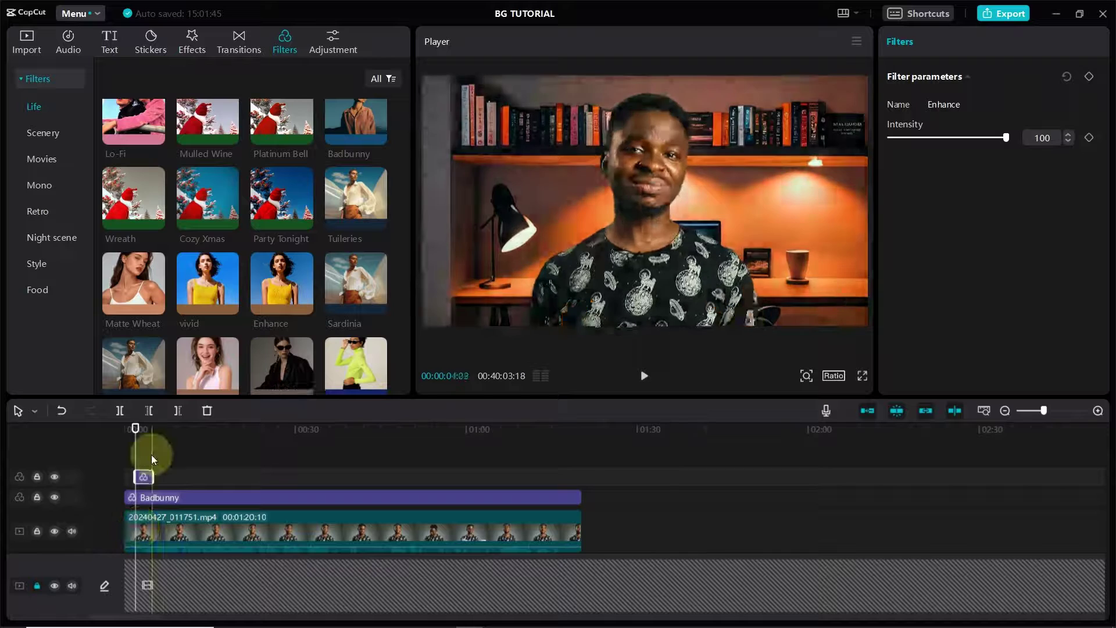
{"action": "left_click_drag", "start_coordinate": [147, 474], "coordinate": [582, 566]}
{"action": "left_click_drag", "start_coordinate": [134, 476], "coordinate": [124, 475]}
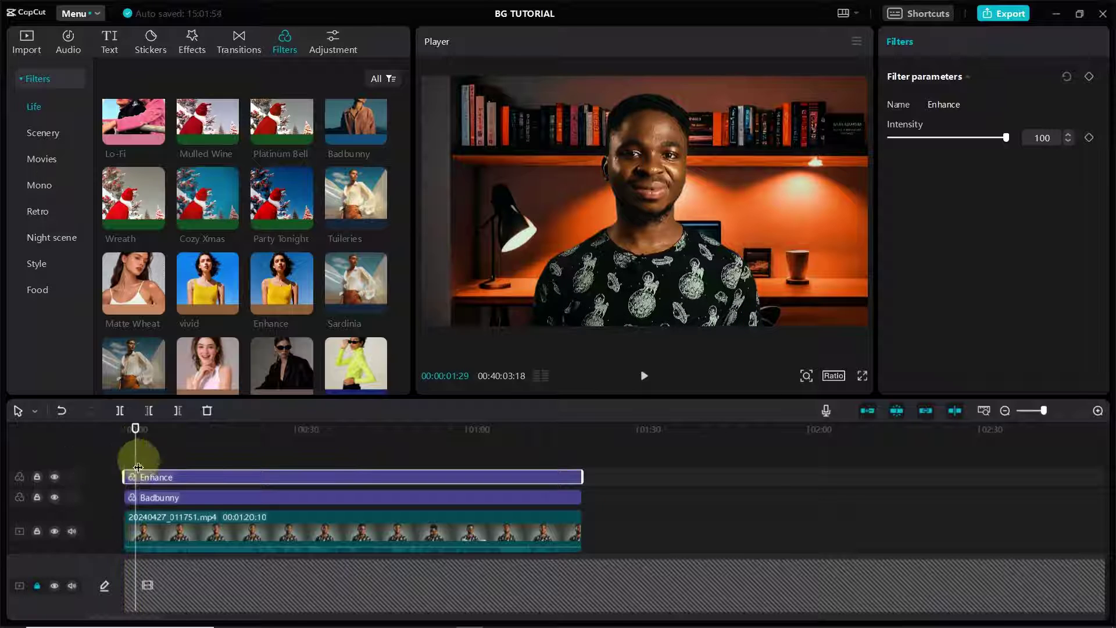
{"action": "left_click_drag", "start_coordinate": [985, 137], "coordinate": [974, 140]}
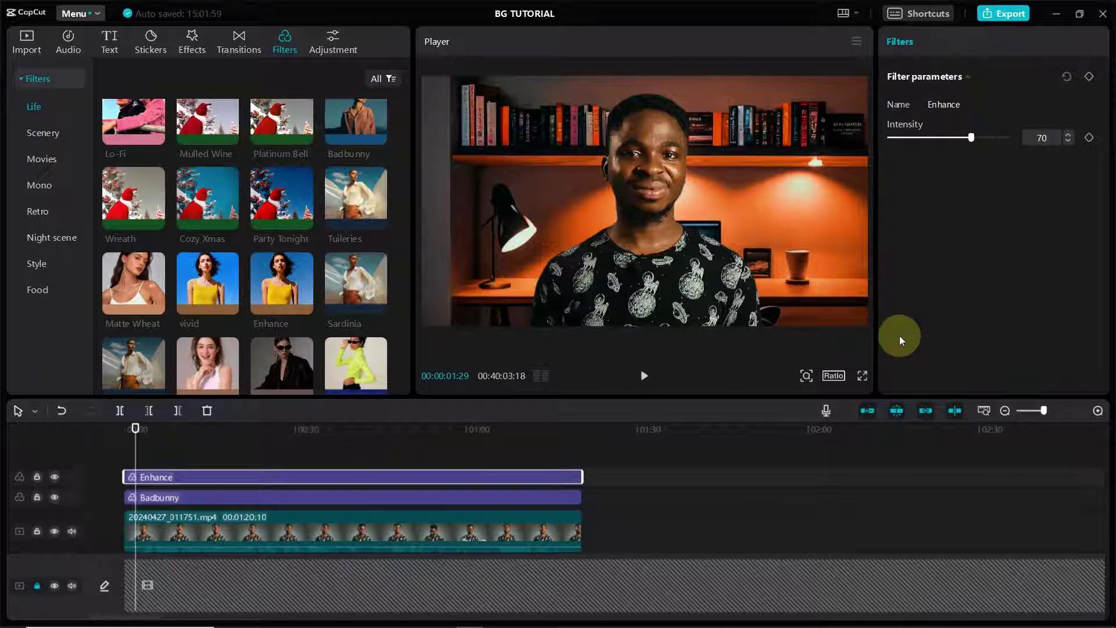
Review the filtered picture in full screen, before and after setting the Enhance filter's intensity to 60.
{"action": "left_click", "coordinate": [862, 375]}
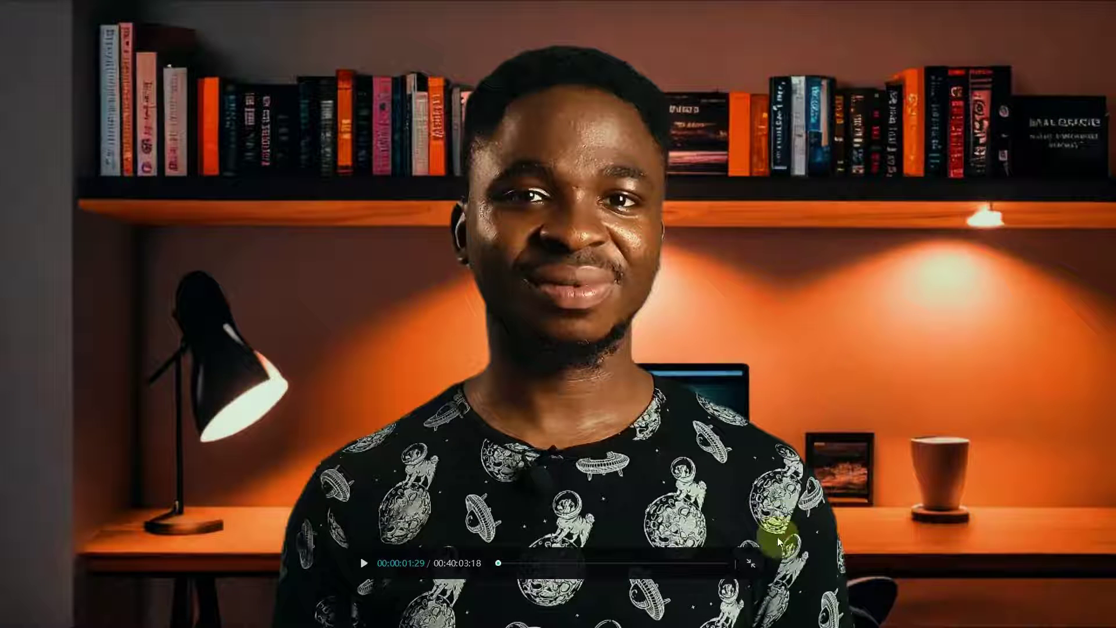
{"action": "left_click", "coordinate": [751, 564]}
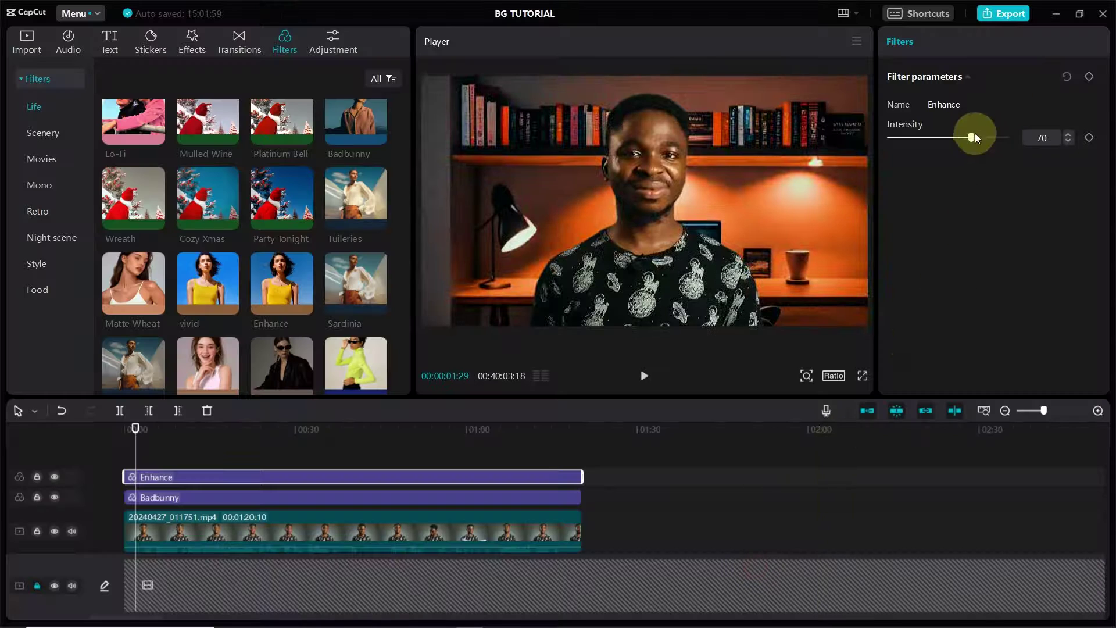
{"action": "left_click_drag", "start_coordinate": [972, 137], "coordinate": [958, 138]}
{"action": "left_click", "coordinate": [25, 43]}
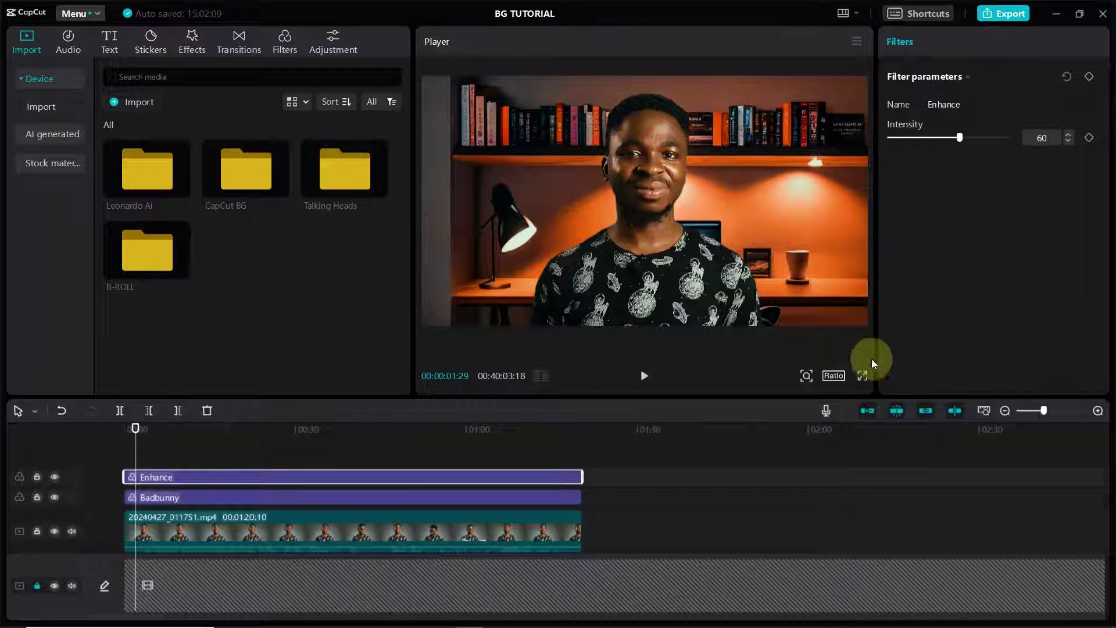
{"action": "left_click", "coordinate": [863, 375]}
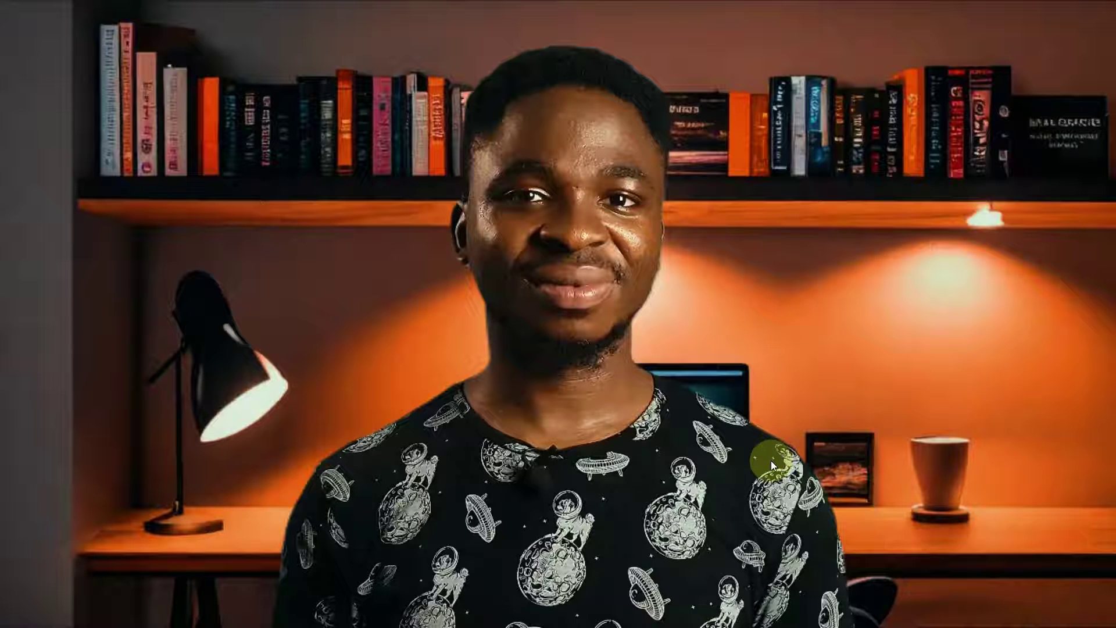
{"action": "key", "text": "Escape"}
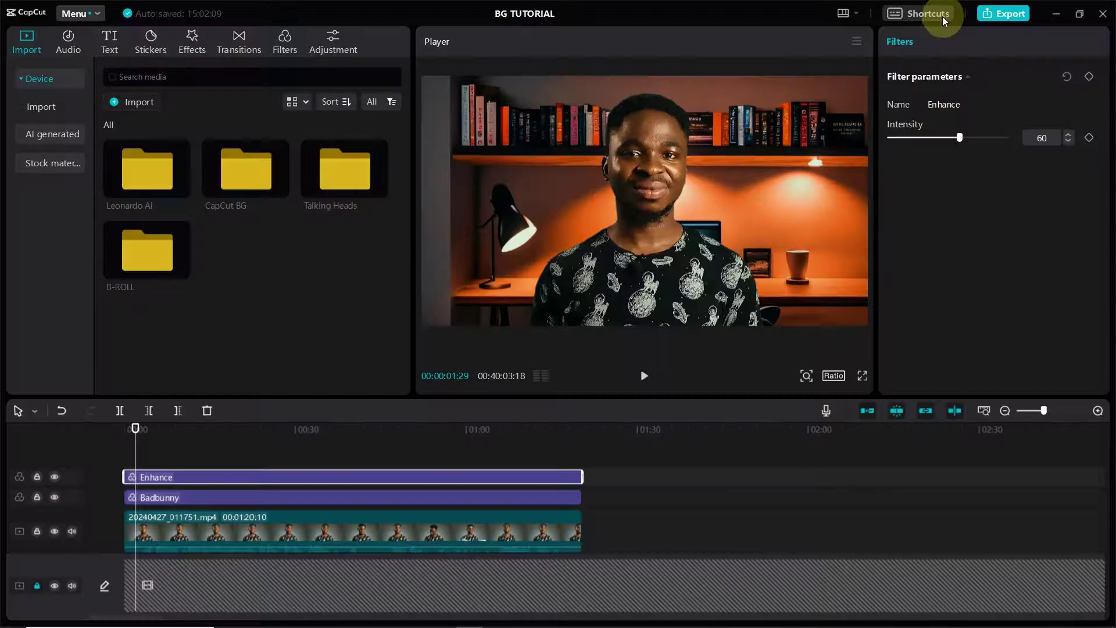
Enable single-person retouching on the talking-head clip with Smooth at 50 and White teeth at 27.
{"action": "left_click", "coordinate": [142, 529]}
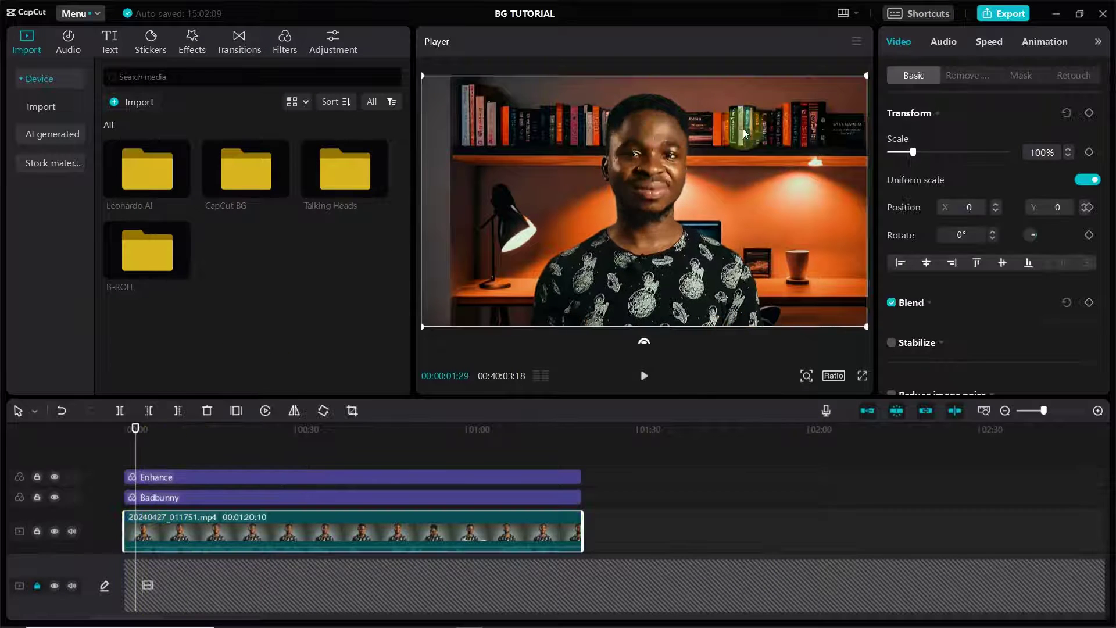
{"action": "left_click", "coordinate": [1066, 80]}
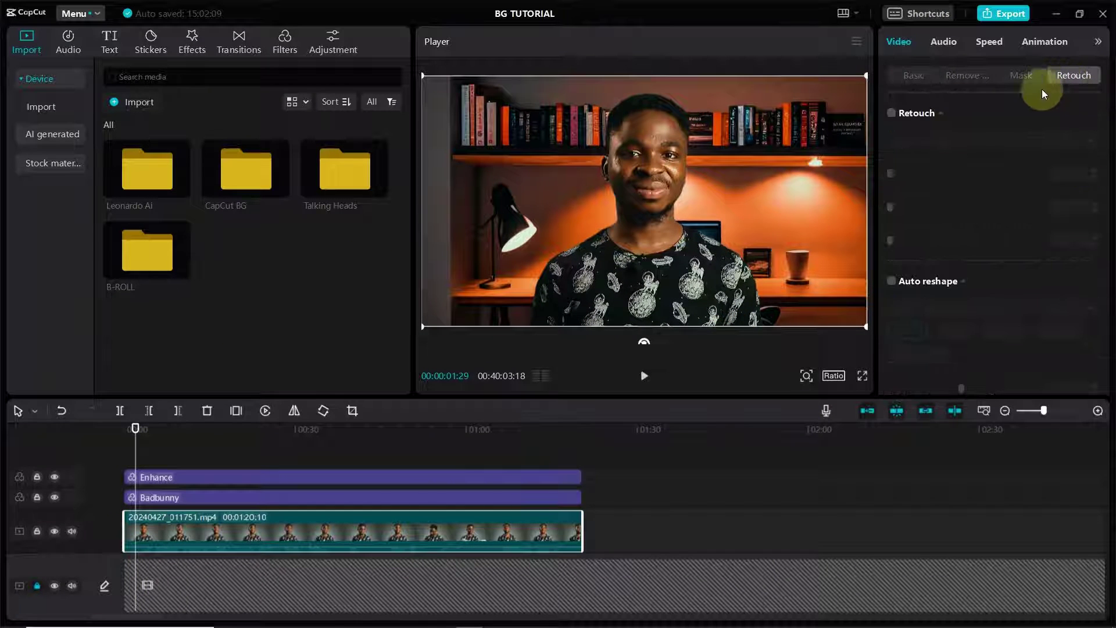
{"action": "left_click", "coordinate": [891, 112]}
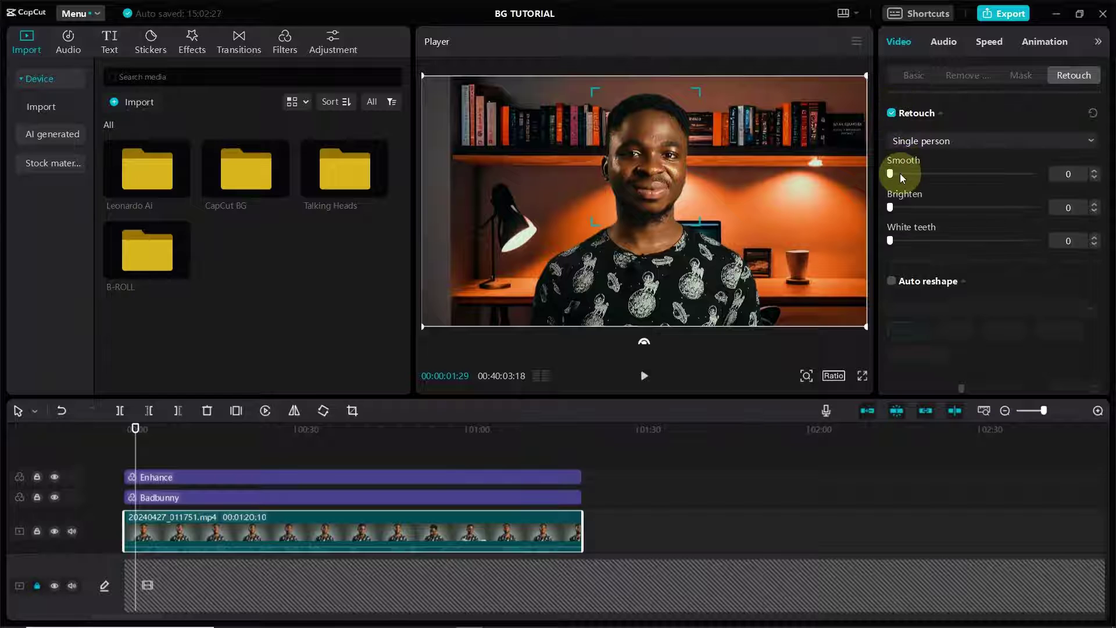
{"action": "key", "text": "super"}
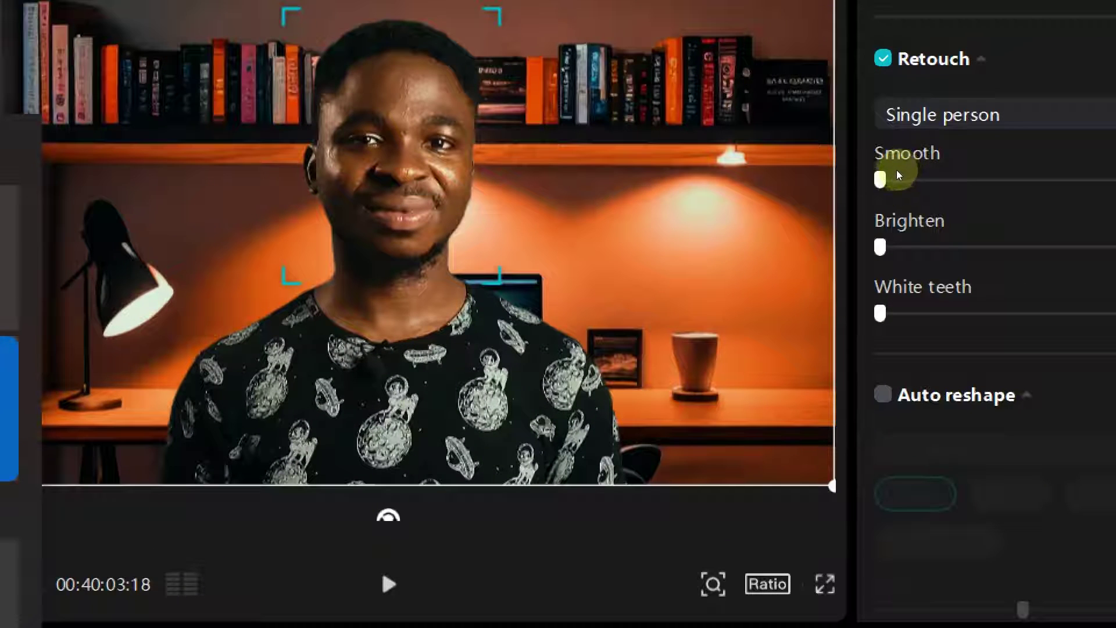
{"action": "left_click_drag", "start_coordinate": [887, 178], "coordinate": [843, 134]}
{"action": "mouse_move", "coordinate": [803, 180]}
{"action": "left_mouse_down"}
{"action": "mouse_move", "coordinate": [1002, 167]}
{"action": "mouse_move", "coordinate": [944, 203]}
{"action": "left_mouse_up"}
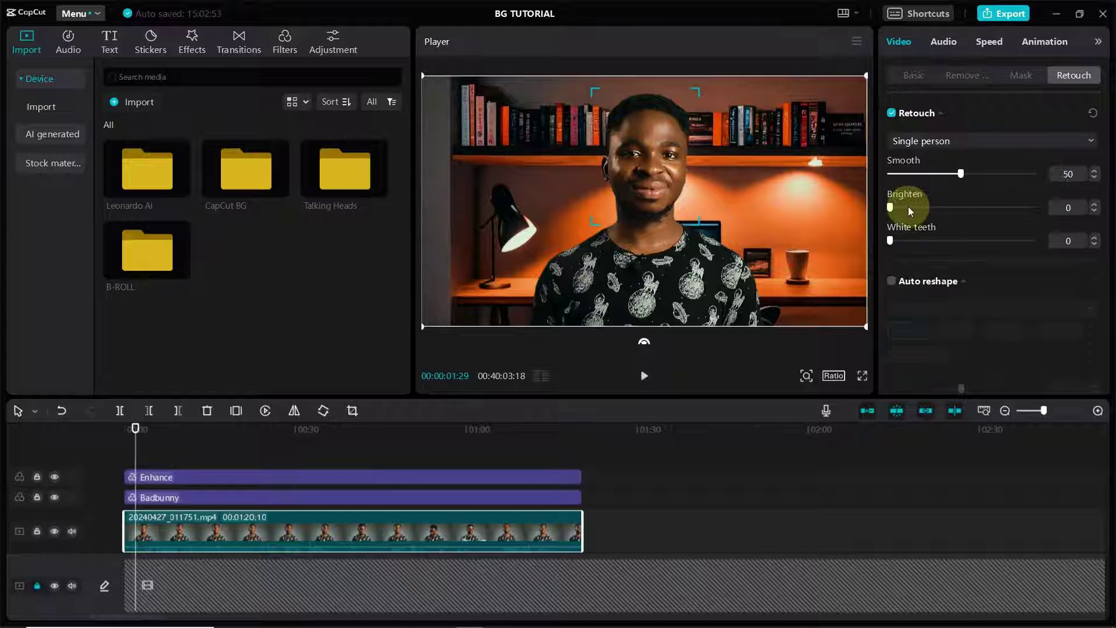
{"action": "left_click_drag", "start_coordinate": [888, 241], "coordinate": [920, 256]}
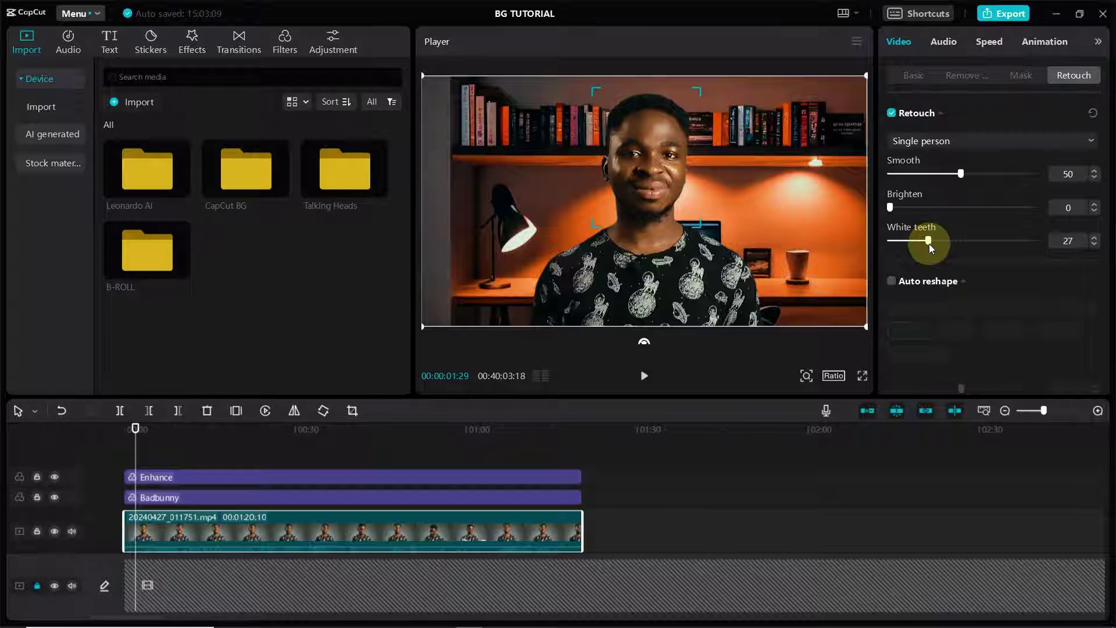
Set the talking-head clip's contrast to 5 in its basic color adjustments.
{"action": "left_click", "coordinate": [912, 77]}
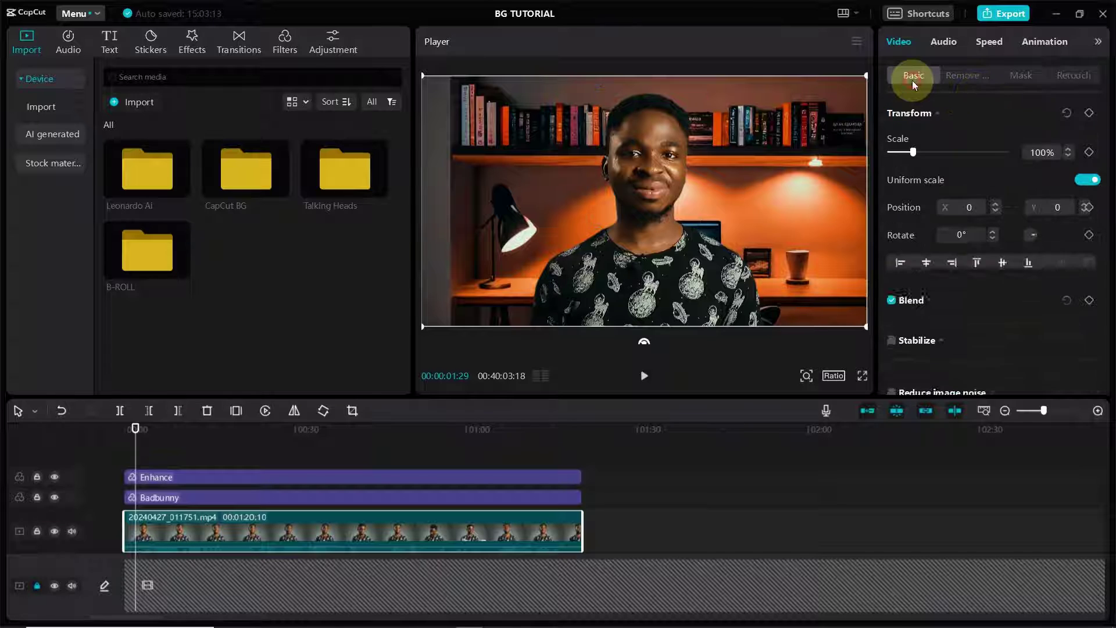
{"action": "left_click", "coordinate": [1097, 44]}
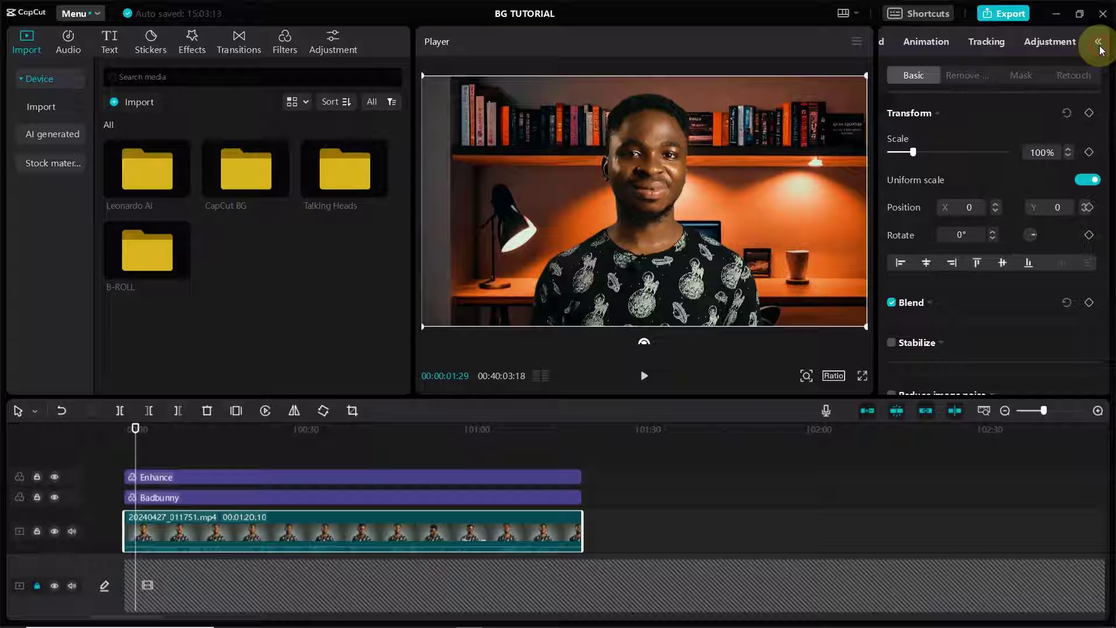
{"action": "left_click", "coordinate": [1054, 40]}
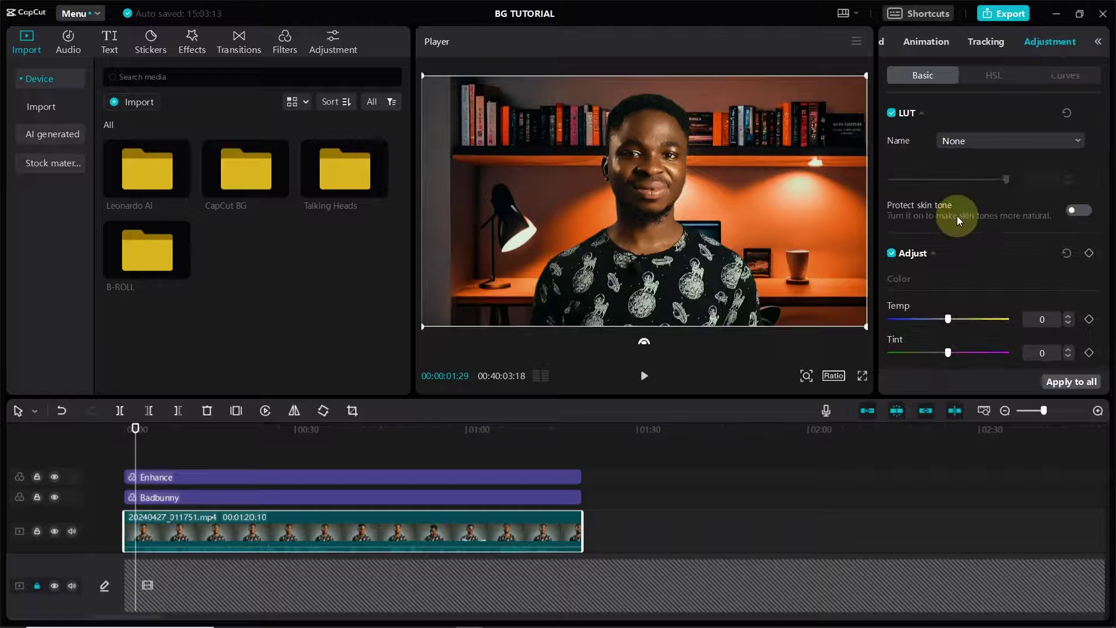
{"action": "scroll", "coordinate": [961, 229], "scroll_direction": "down", "scroll_amount": 1}
{"action": "scroll", "coordinate": [962, 228], "scroll_direction": "down", "scroll_amount": 8}
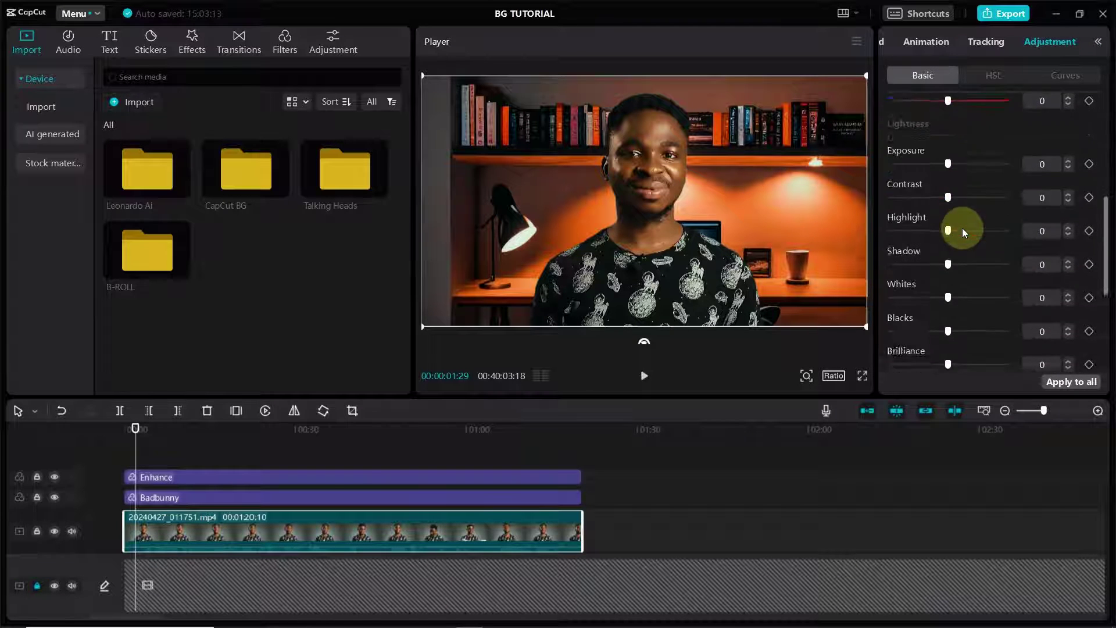
{"action": "scroll", "coordinate": [963, 182], "scroll_direction": "up", "scroll_amount": 8}
{"action": "scroll", "coordinate": [964, 182], "scroll_direction": "down", "scroll_amount": 2}
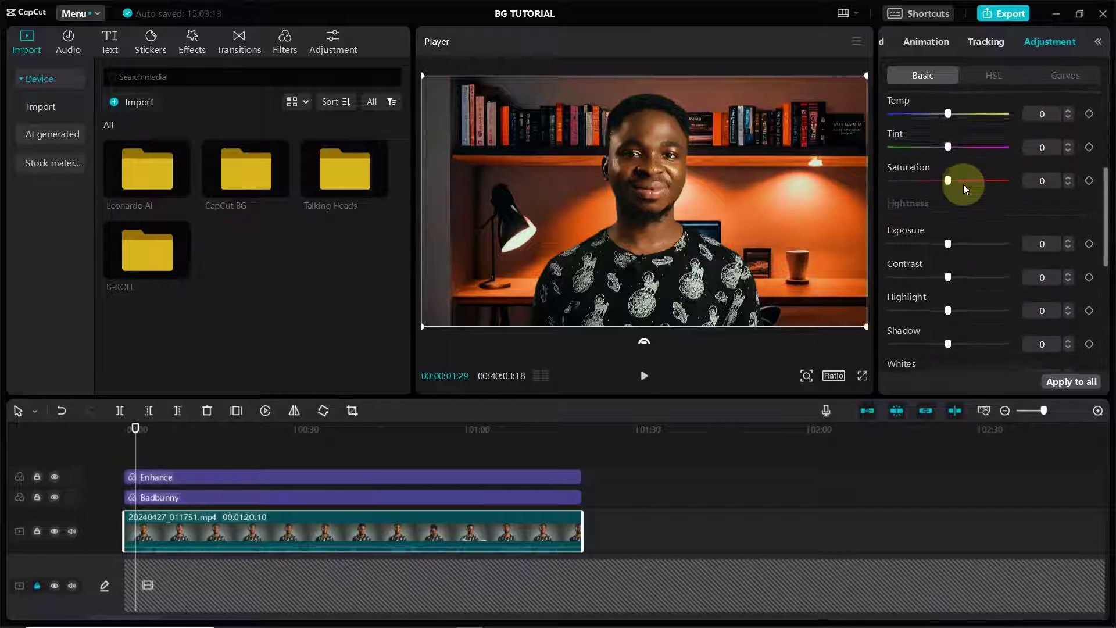
{"action": "scroll", "coordinate": [993, 242], "scroll_direction": "down", "scroll_amount": 2}
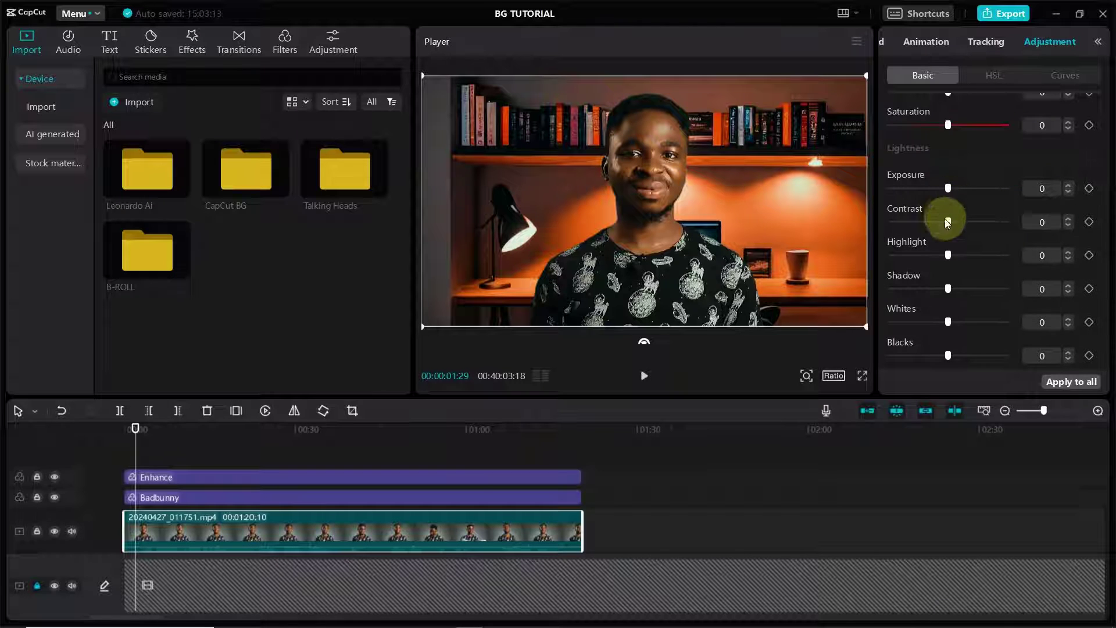
{"action": "left_click_drag", "start_coordinate": [949, 222], "coordinate": [953, 228]}
{"action": "left_click", "coordinate": [1042, 221]}
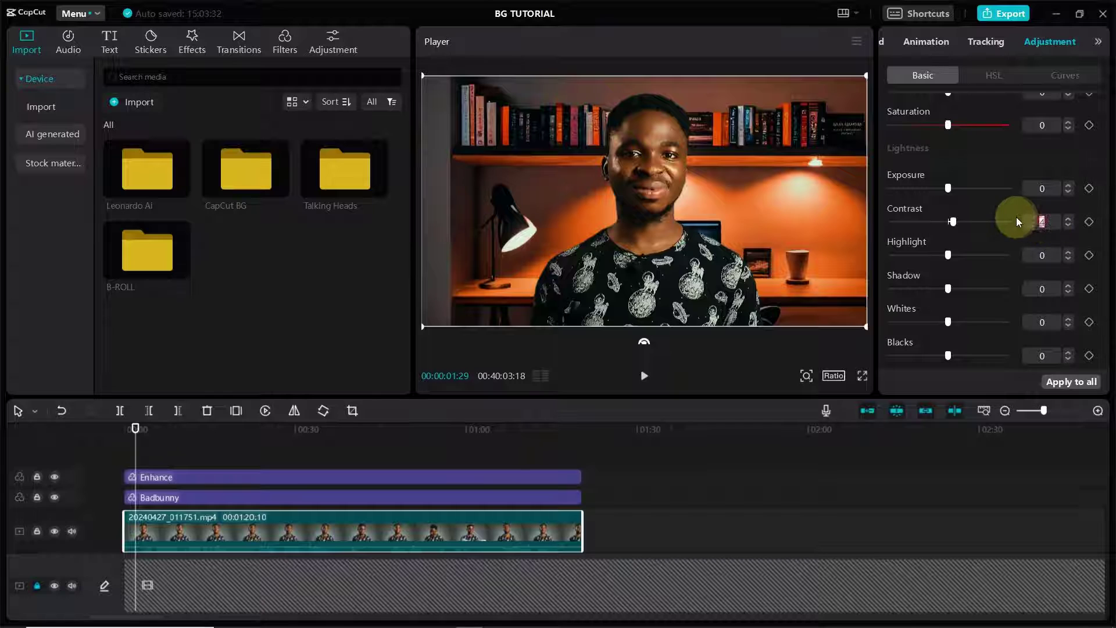
{"action": "type", "text": "5"}
{"action": "key", "text": "Return"}
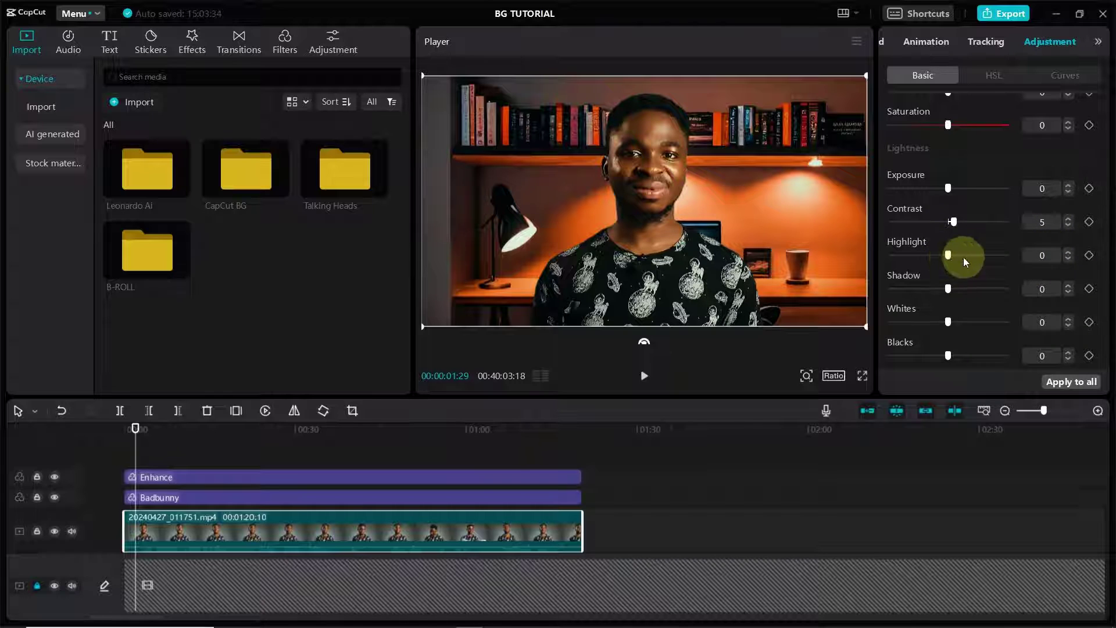
Set both the highlight and the shadow of the talking-head clip to -3.
{"action": "left_click", "coordinate": [1040, 259]}
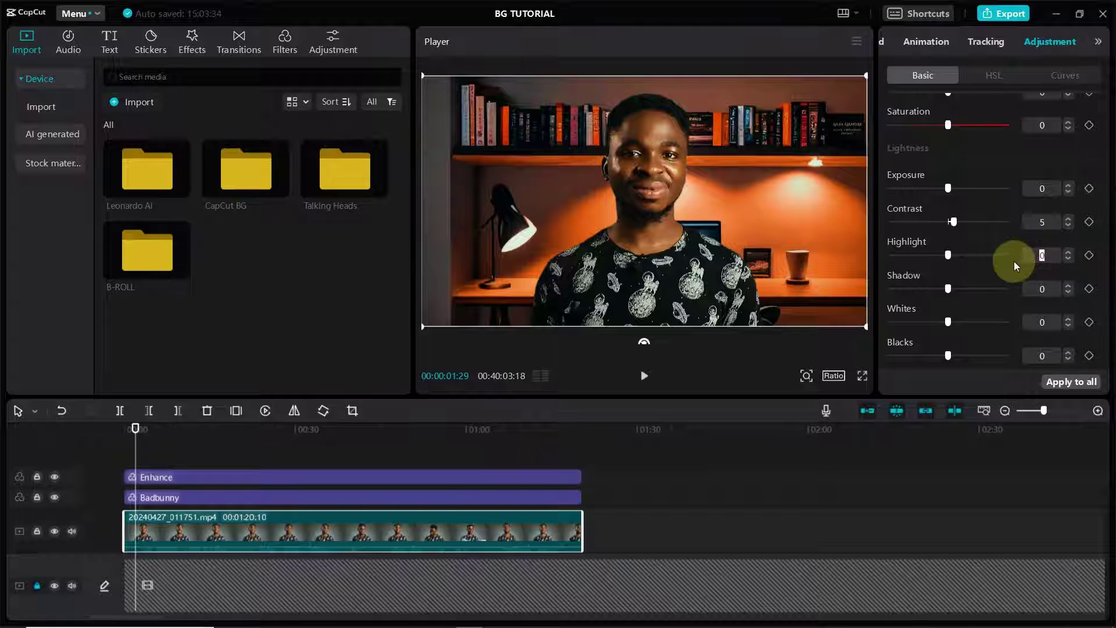
{"action": "type", "text": "-3"}
{"action": "key", "text": "Return"}
{"action": "left_click", "coordinate": [1048, 293]}
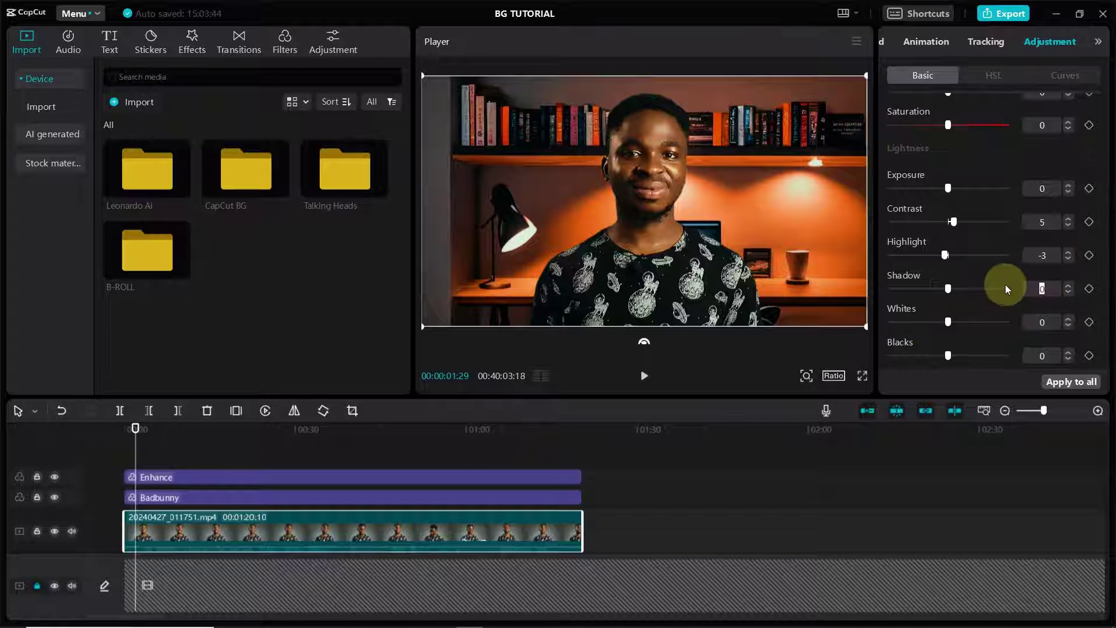
{"action": "type", "text": "-3"}
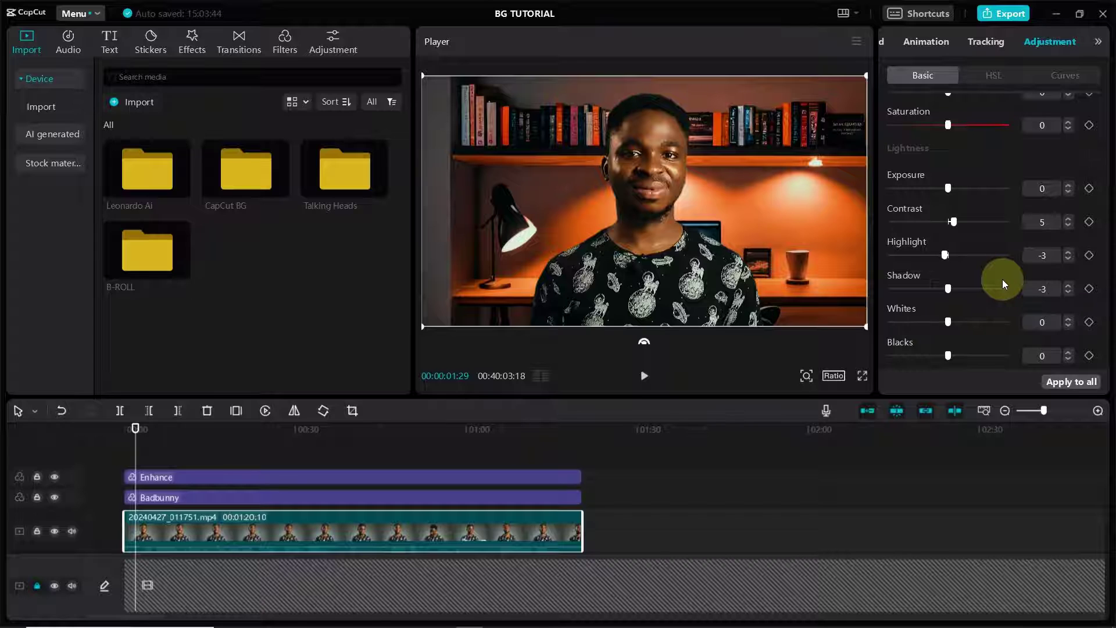
{"action": "key", "text": "Return"}
Set the talking-head clip's whites to -3 in its basic color adjustments.
{"action": "scroll", "coordinate": [986, 300], "scroll_direction": "down", "scroll_amount": 1}
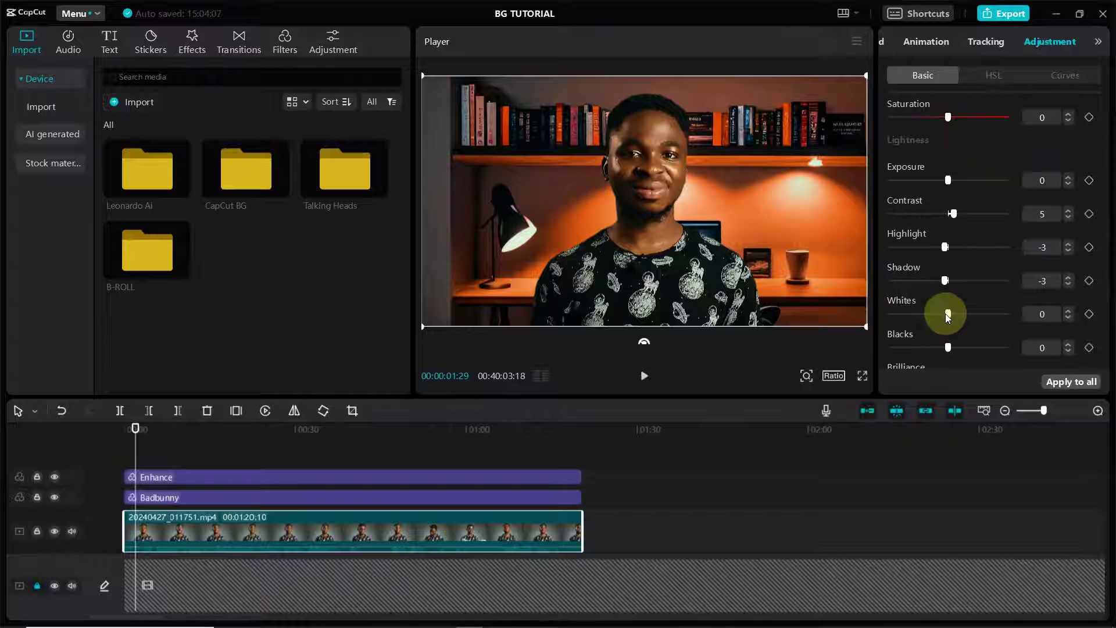
{"action": "left_click", "coordinate": [1042, 313]}
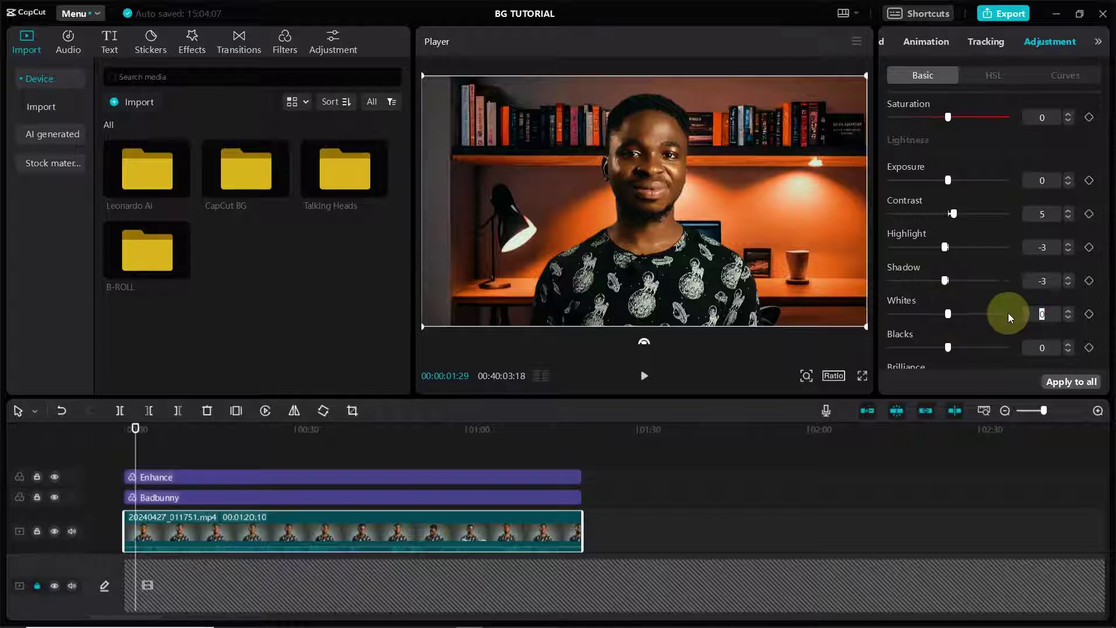
{"action": "type", "text": "-3"}
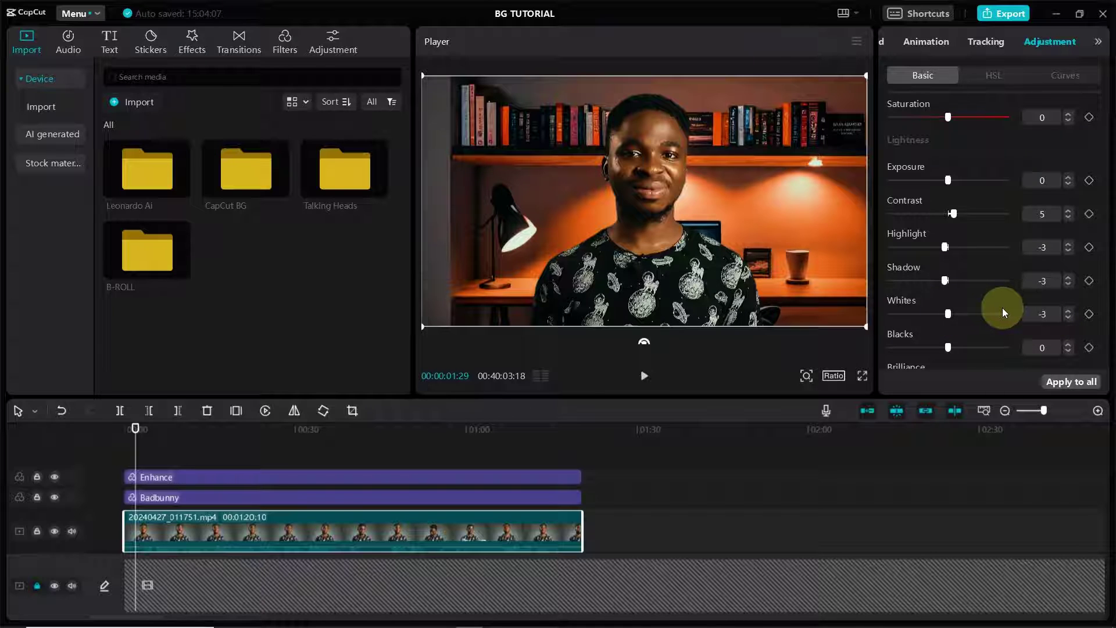
{"action": "key", "text": "Return"}
Set the talking-head clip's blacks to -5 and check the picture in full screen.
{"action": "scroll", "coordinate": [999, 322], "scroll_direction": "down", "scroll_amount": 1}
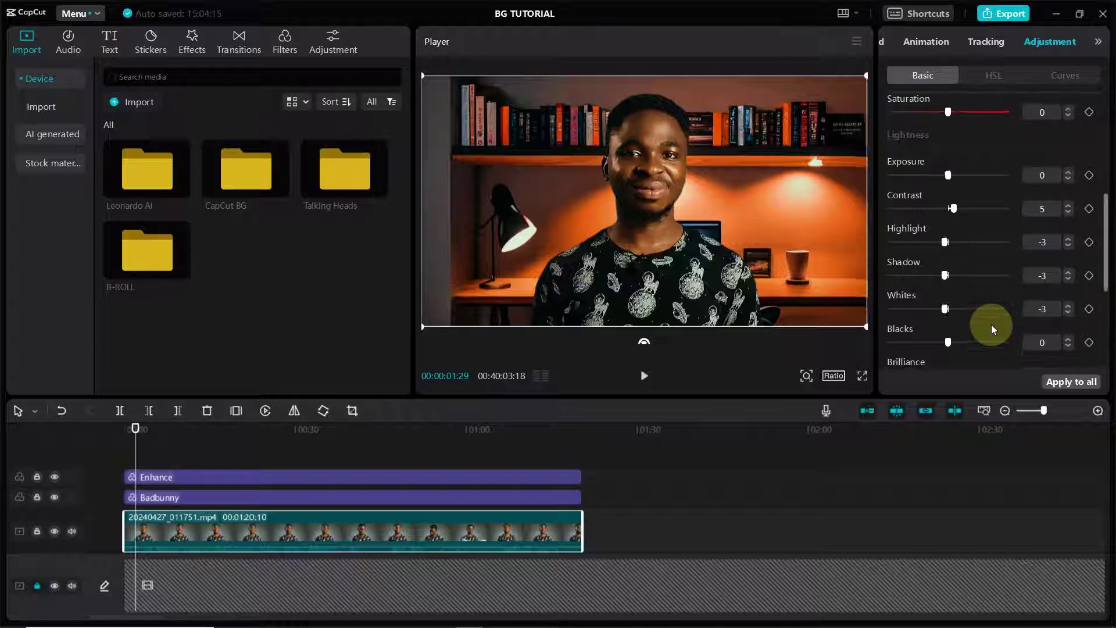
{"action": "left_click", "coordinate": [1041, 341]}
{"action": "type", "text": "-5"}
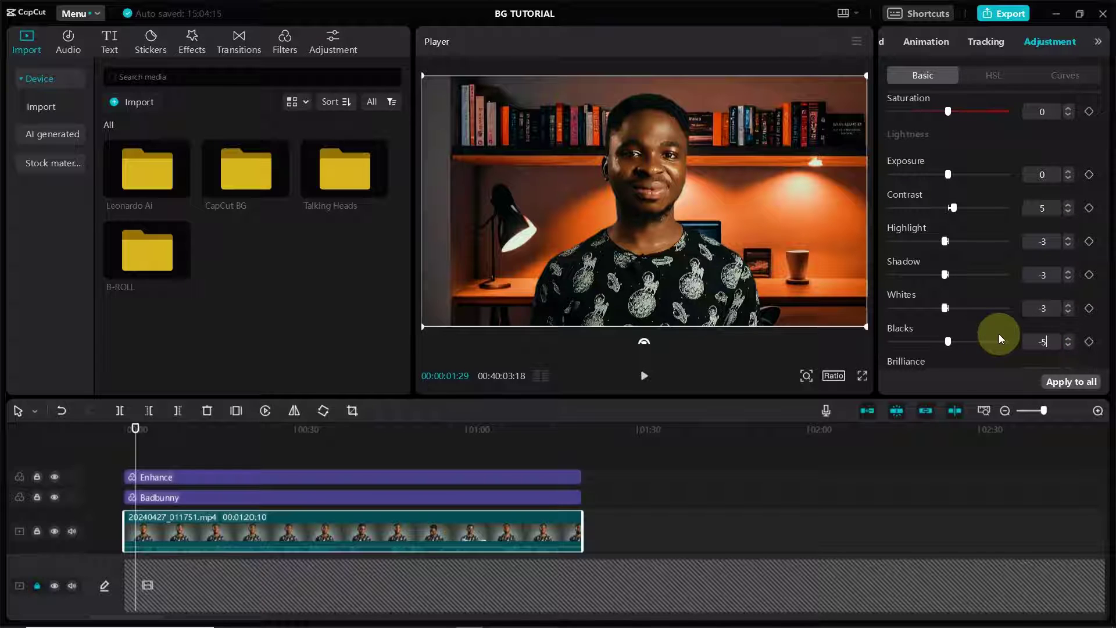
{"action": "key", "text": "Return"}
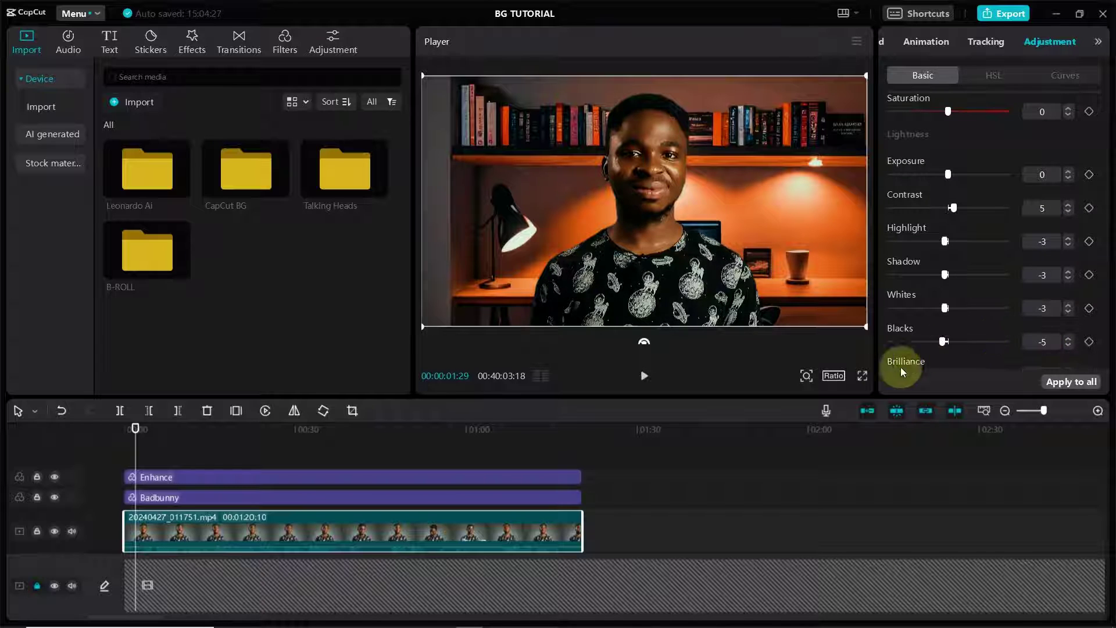
{"action": "left_click", "coordinate": [862, 379]}
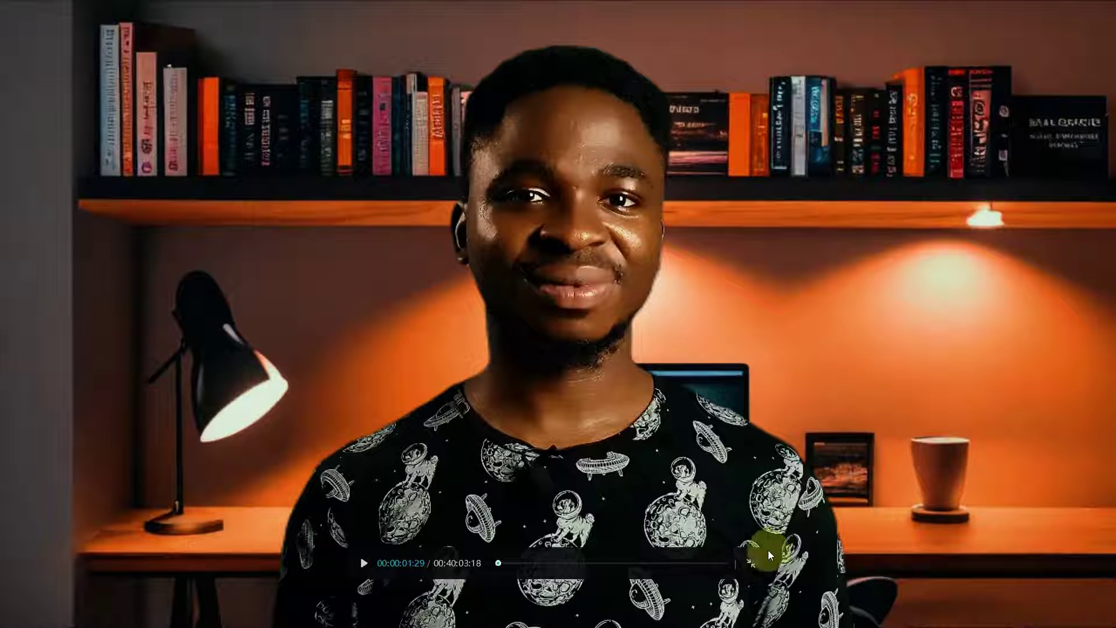
{"action": "left_click", "coordinate": [749, 571]}
Soften the talking-head clip's blacks to -3 and finally to -2, and review the picture in full screen.
{"action": "left_click_drag", "start_coordinate": [1059, 339], "coordinate": [1027, 341]}
{"action": "type", "text": "-3"}
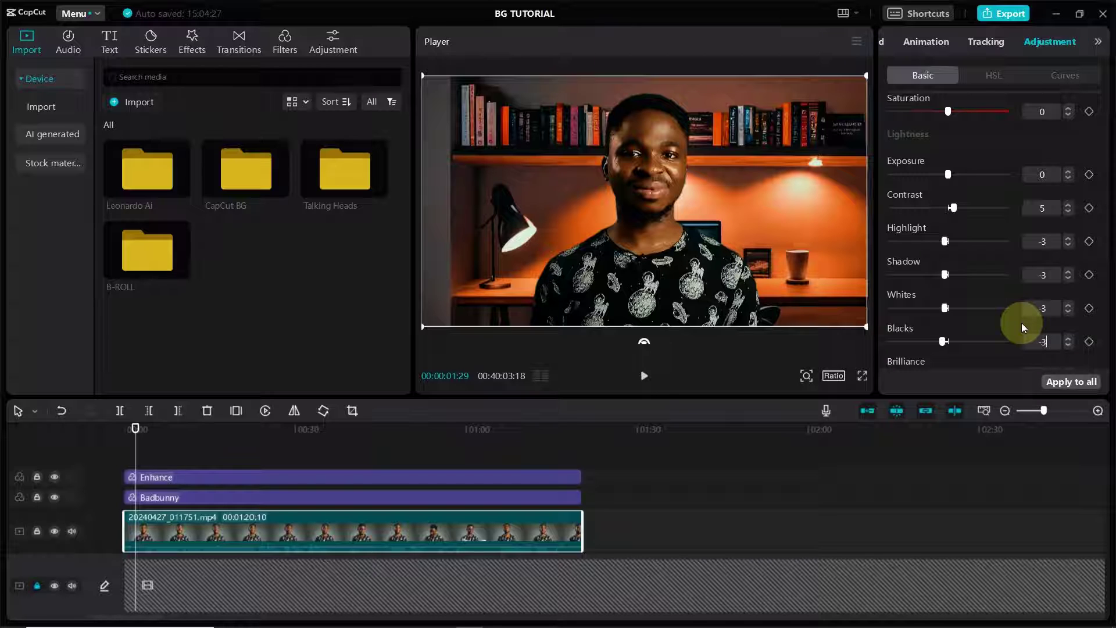
{"action": "key", "text": "Return"}
{"action": "left_click_drag", "start_coordinate": [1060, 347], "coordinate": [1016, 344]}
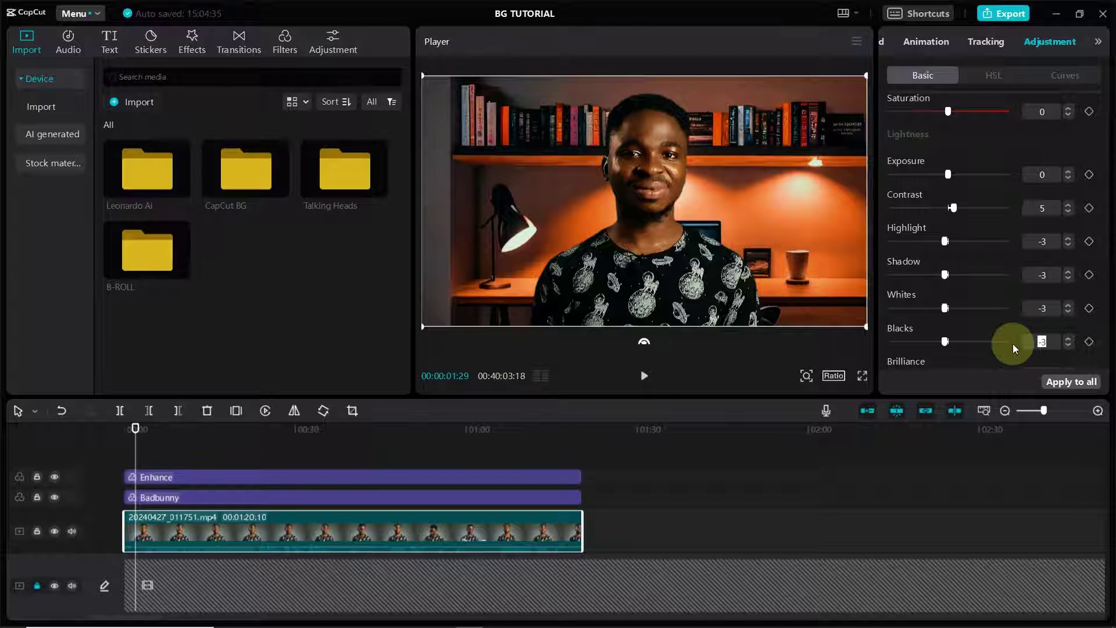
{"action": "type", "text": "-2"}
{"action": "key", "text": "Return"}
{"action": "left_click", "coordinate": [862, 375]}
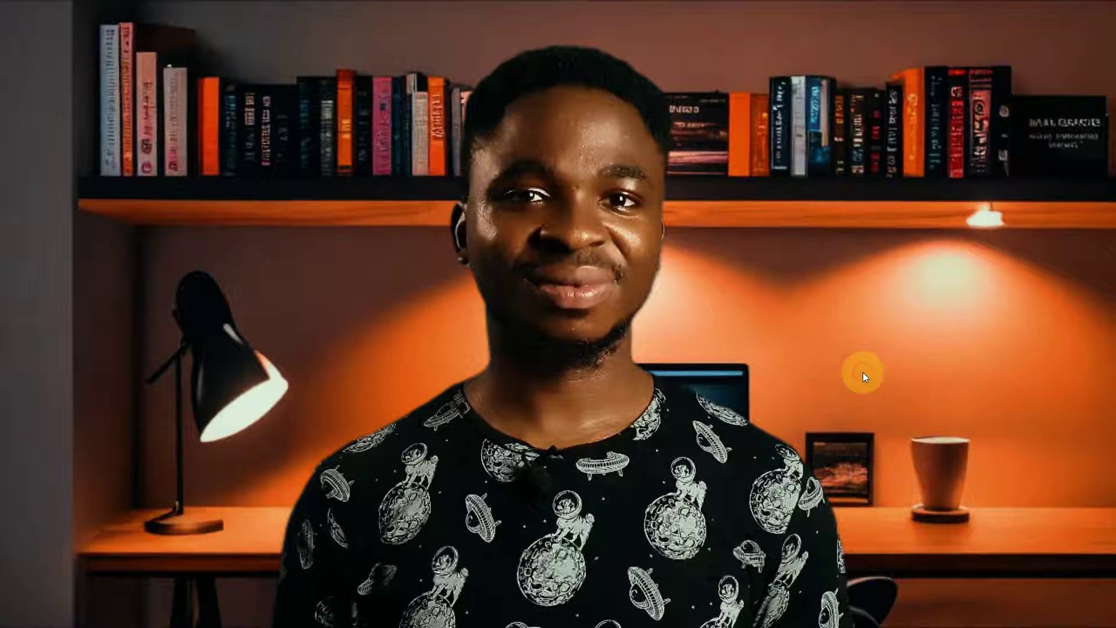
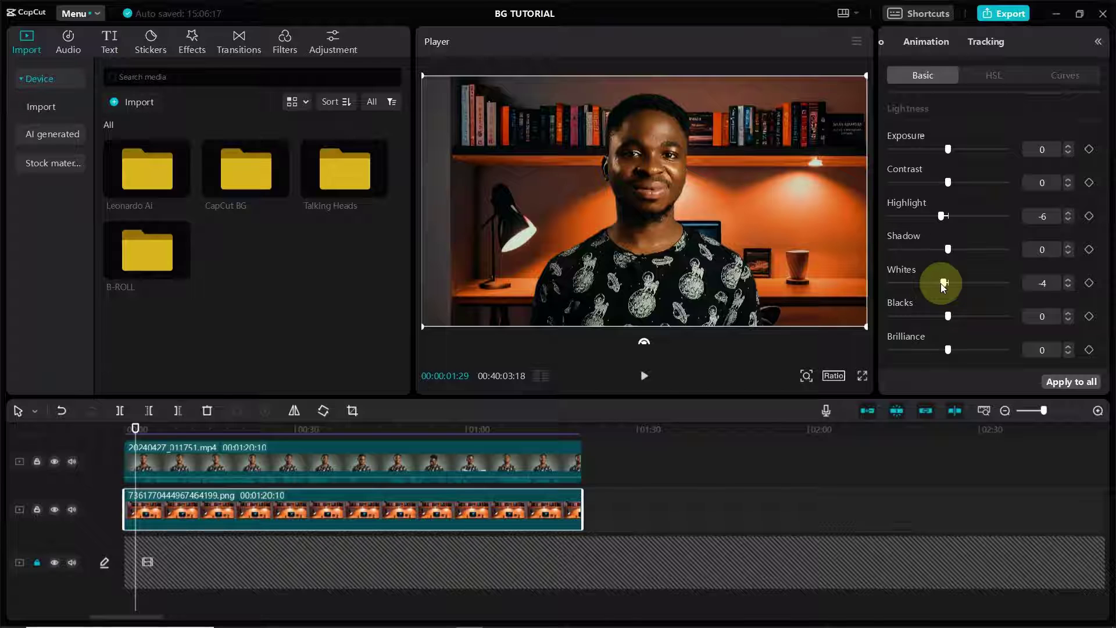
Set the background image's whites to -3 and review the picture in full screen.
{"action": "left_click", "coordinate": [1039, 284]}
{"action": "double_click", "coordinate": [1040, 284]}
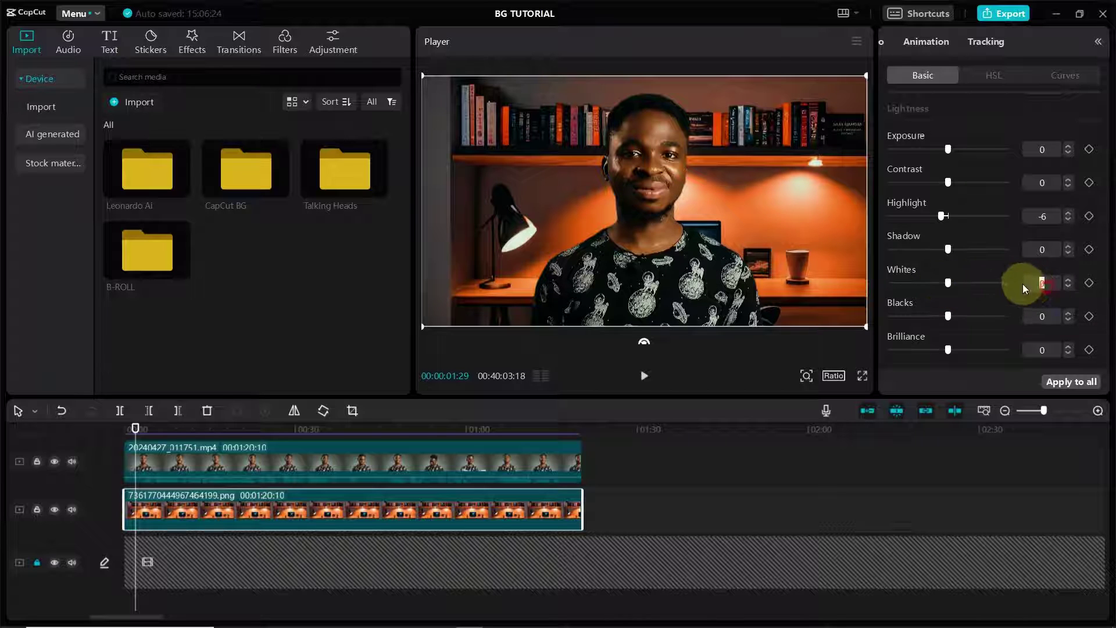
{"action": "type", "text": "-3"}
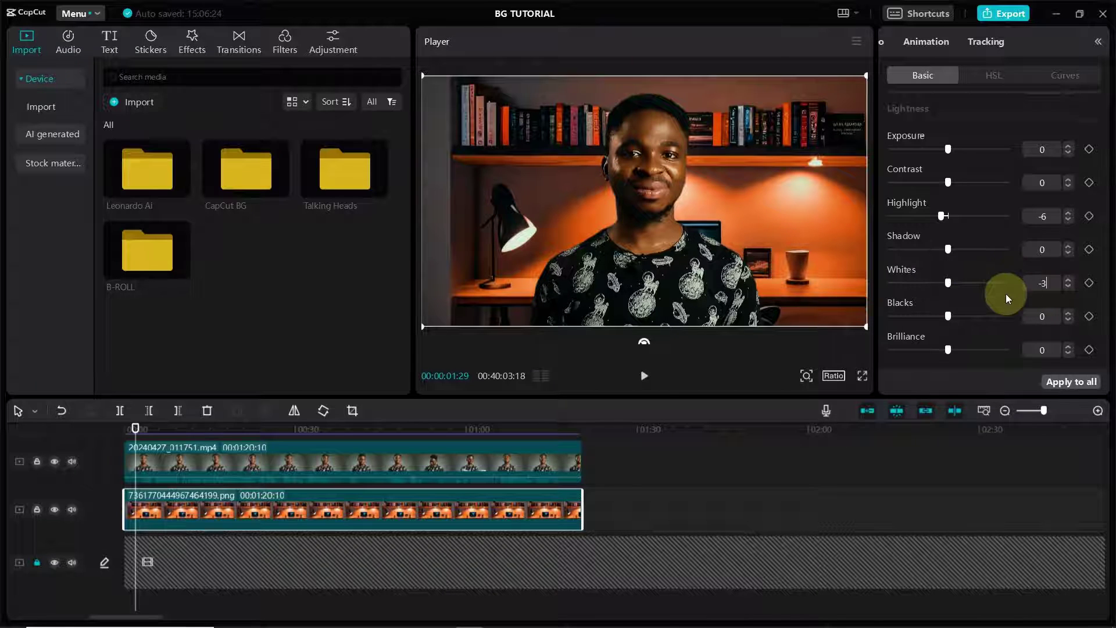
{"action": "key", "text": "Return"}
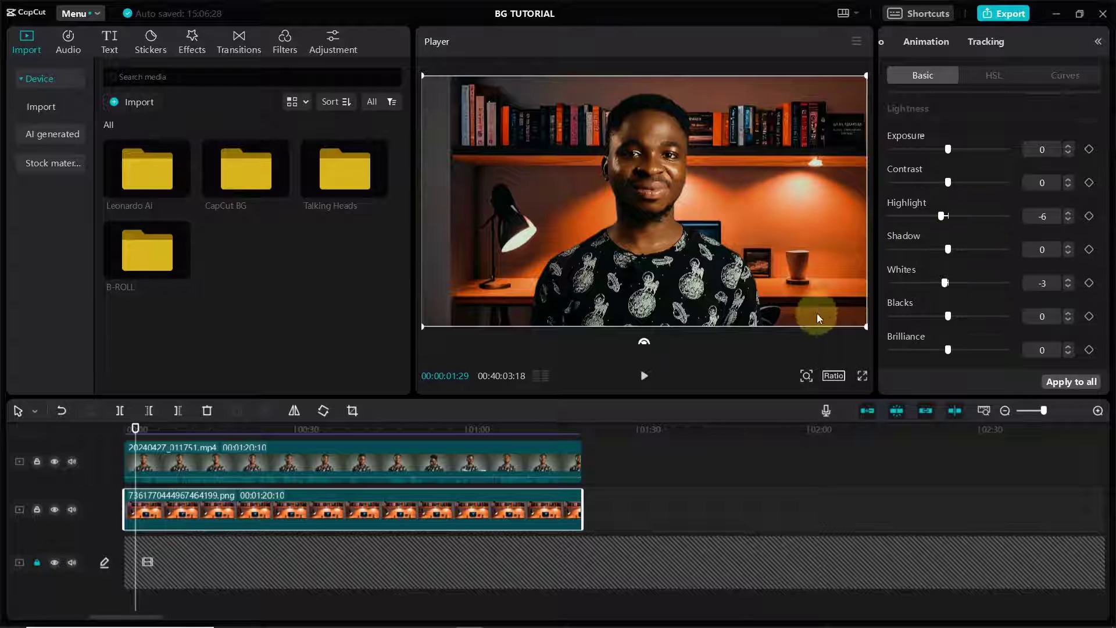
{"action": "left_click", "coordinate": [862, 375]}
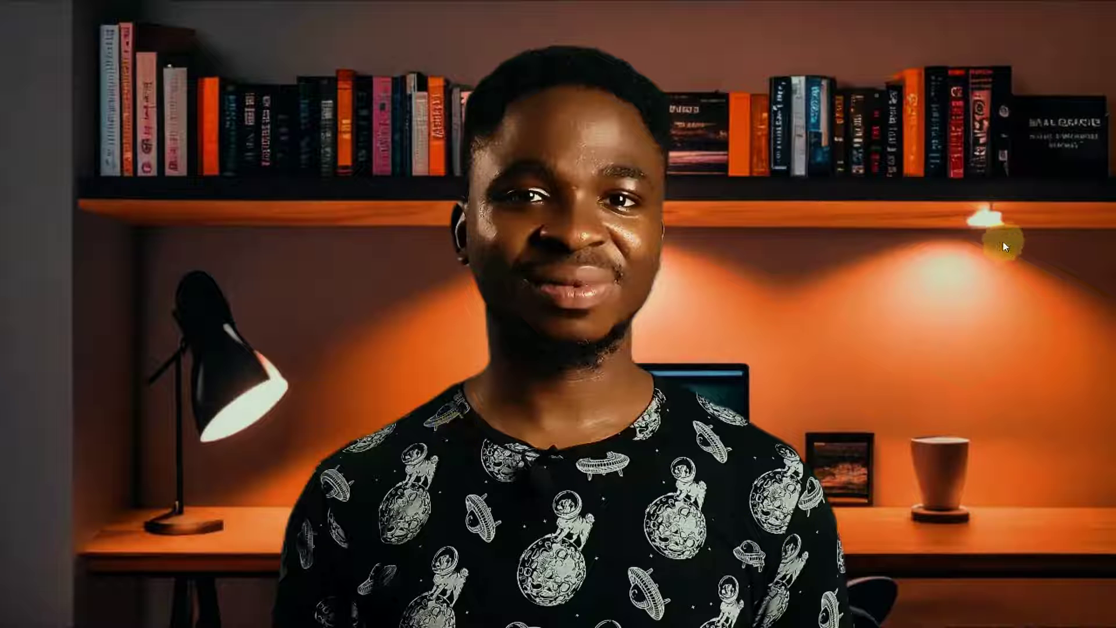
{"action": "left_click", "coordinate": [748, 561]}
Reset the background image's whites to 0 for comparison and restore them to -3.
{"action": "left_click", "coordinate": [1018, 285]}
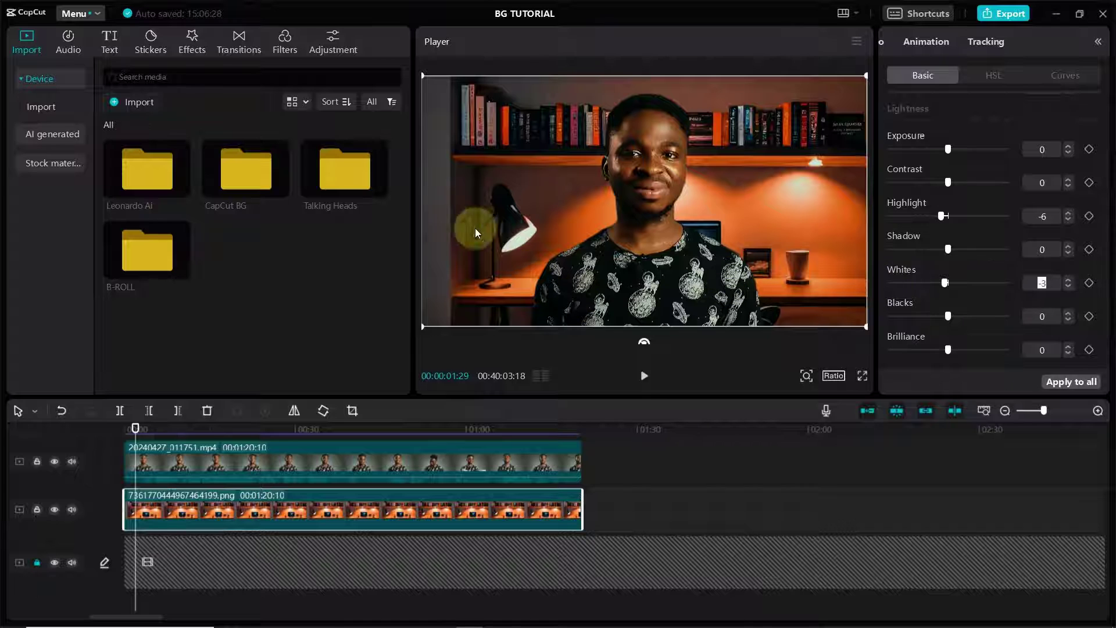
{"action": "type", "text": "0"}
{"action": "key", "text": "Return"}
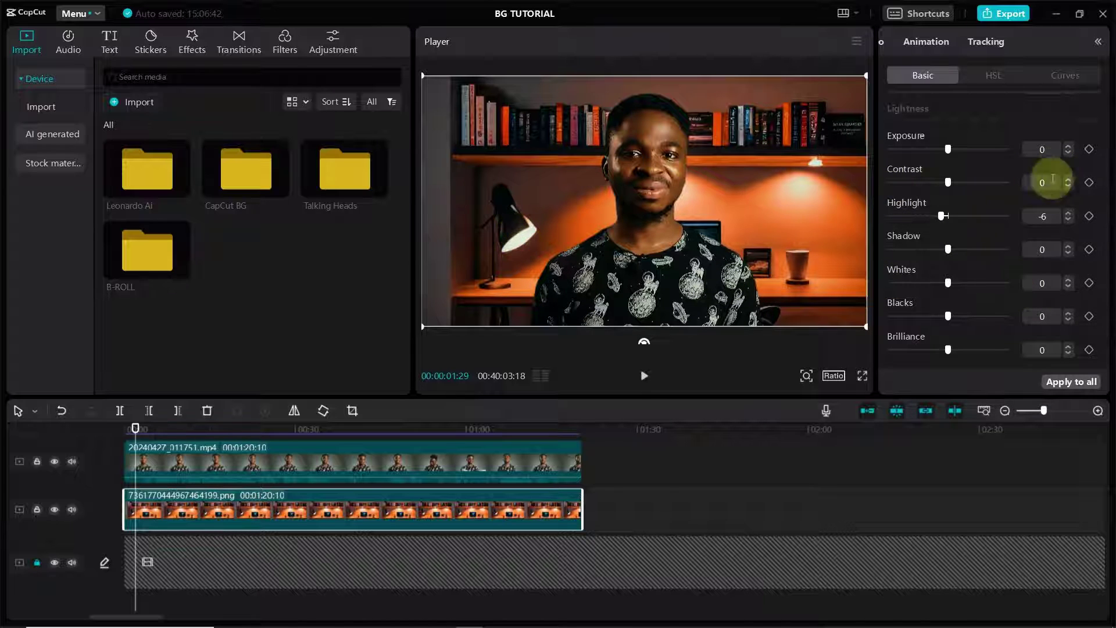
{"action": "left_click", "coordinate": [1043, 282]}
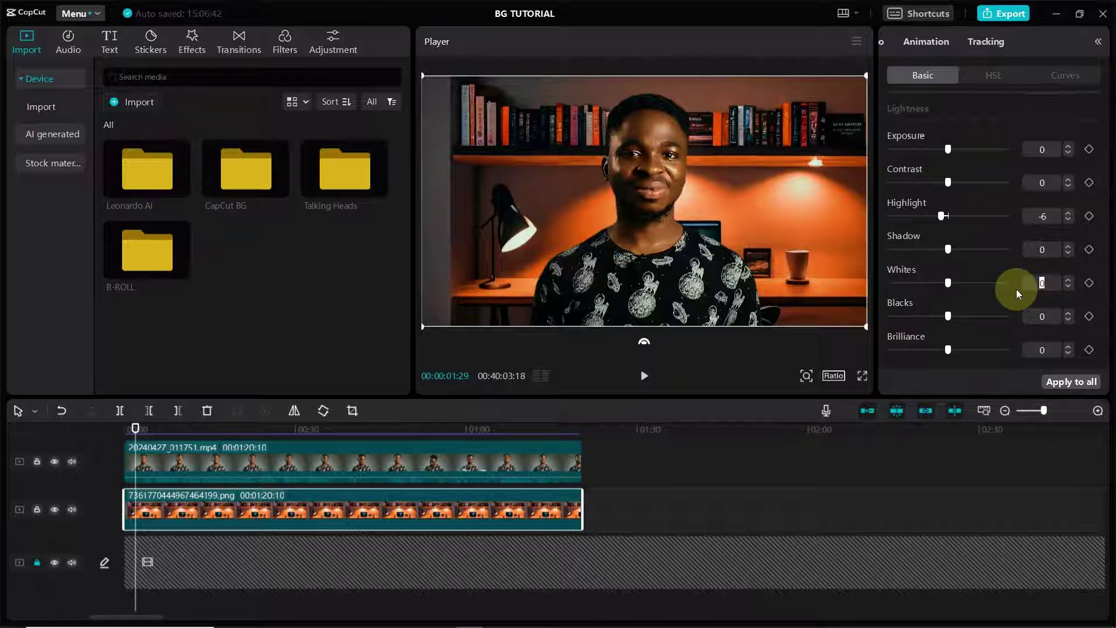
{"action": "type", "text": "-3"}
{"action": "key", "text": "Return"}
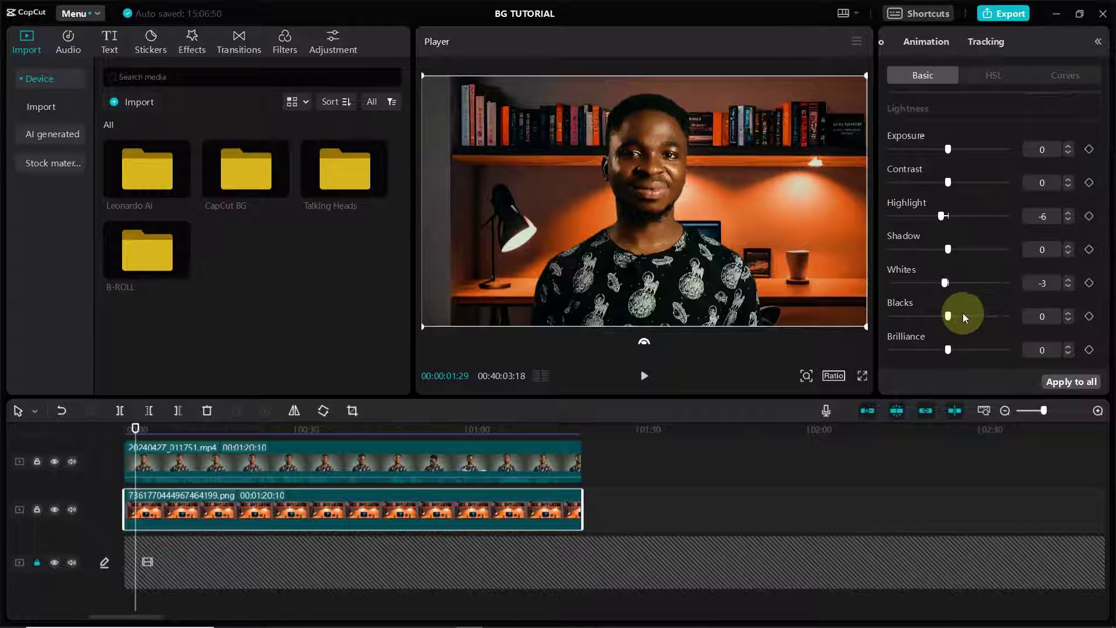
Lower the background image's exposure to -2 and check the picture in full screen.
{"action": "left_click", "coordinate": [1034, 149]}
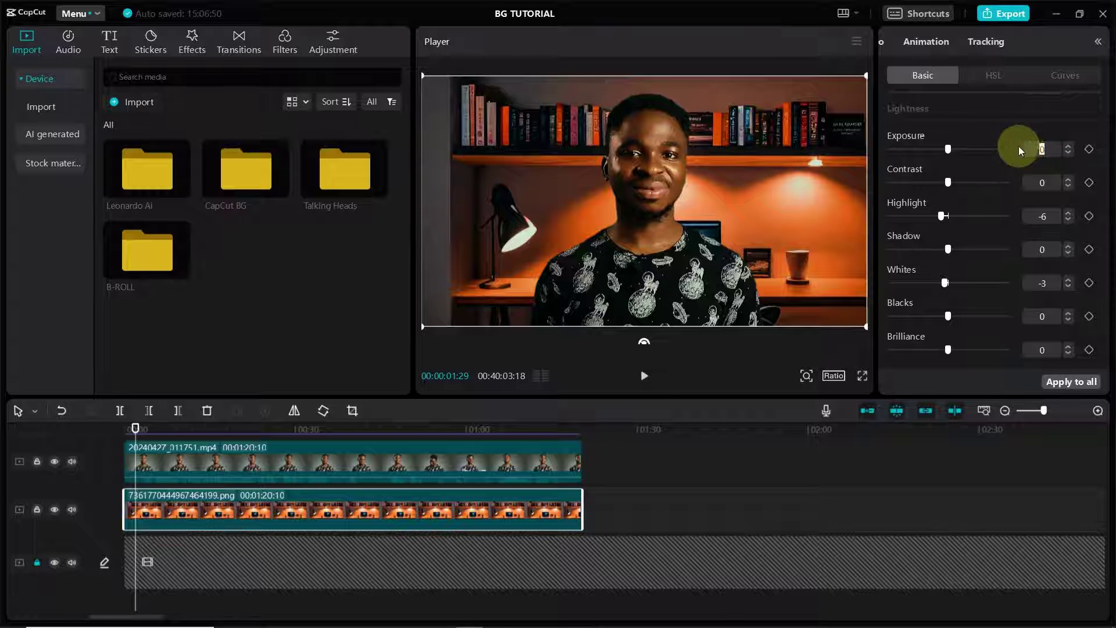
{"action": "key", "text": "Return"}
{"action": "left_click", "coordinate": [862, 375]}
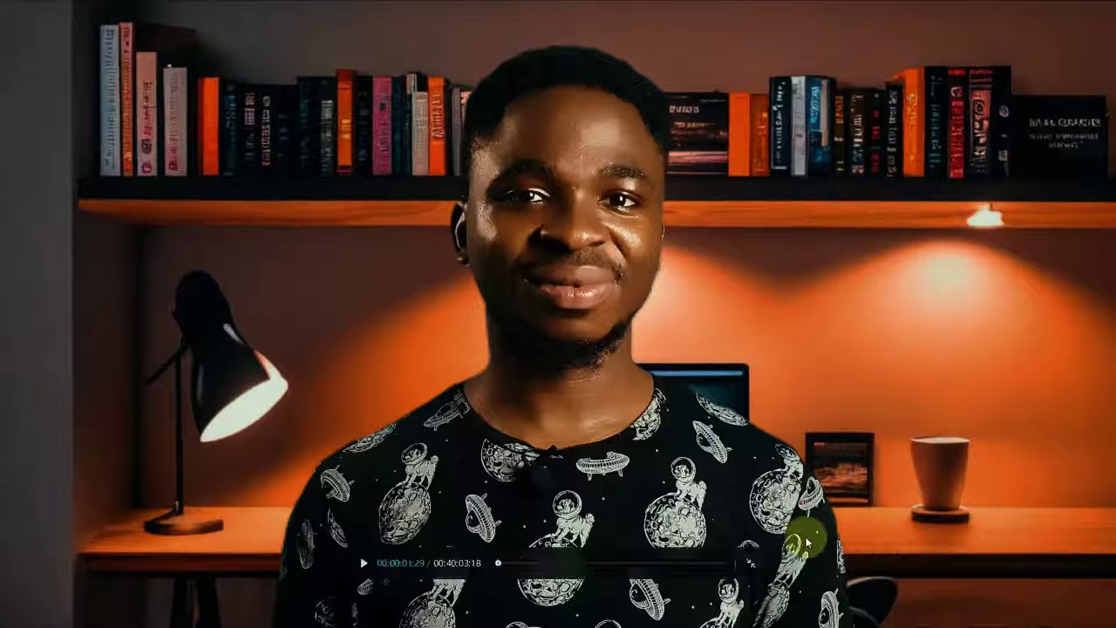
{"action": "left_click", "coordinate": [745, 563]}
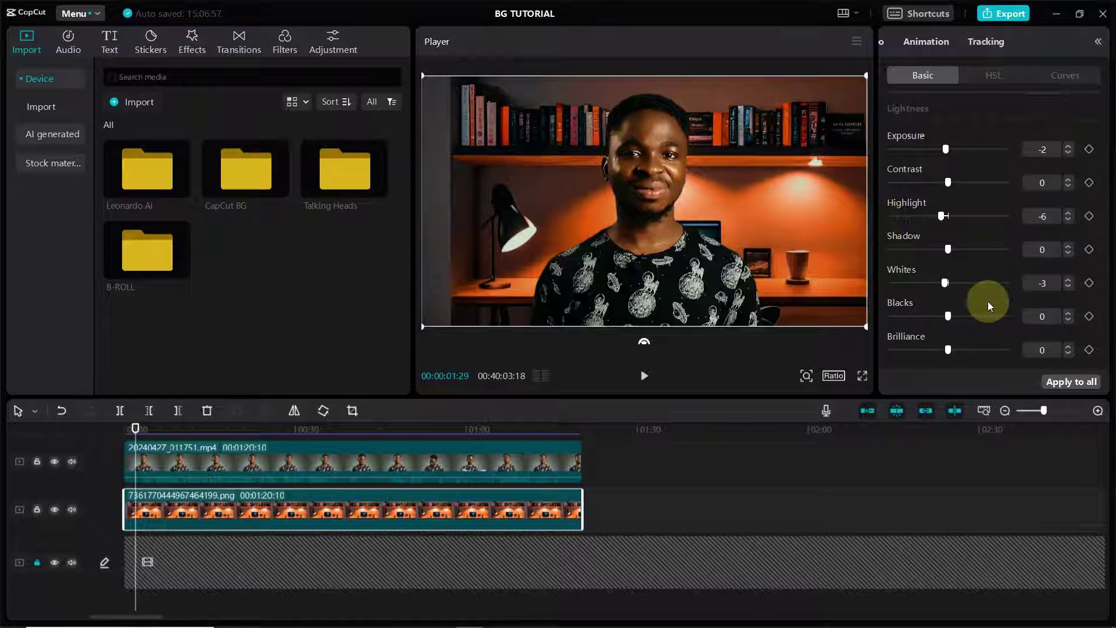
Set the background image's blacks to -2 and inspect the picture in full screen.
{"action": "scroll", "coordinate": [982, 322], "scroll_direction": "down", "scroll_amount": 2}
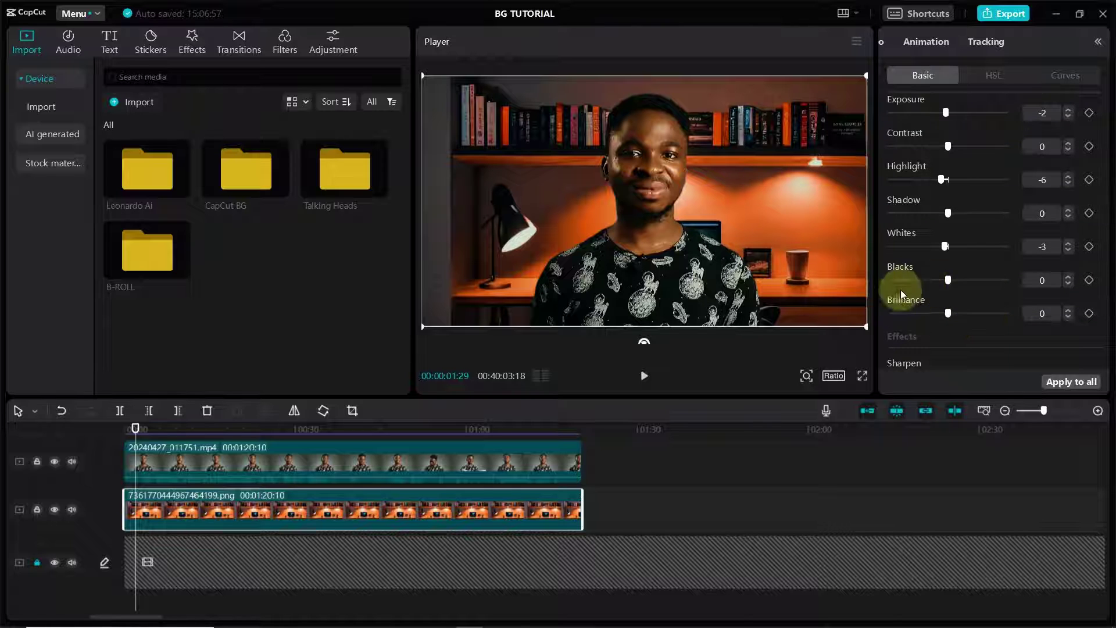
{"action": "left_click", "coordinate": [1045, 279]}
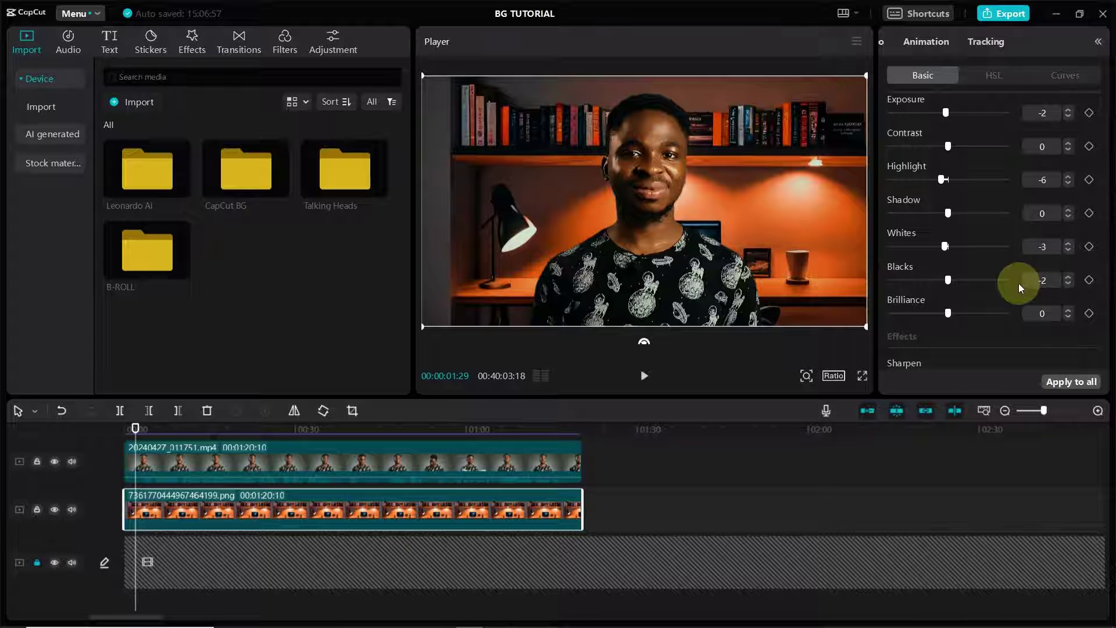
{"action": "key", "text": "Return"}
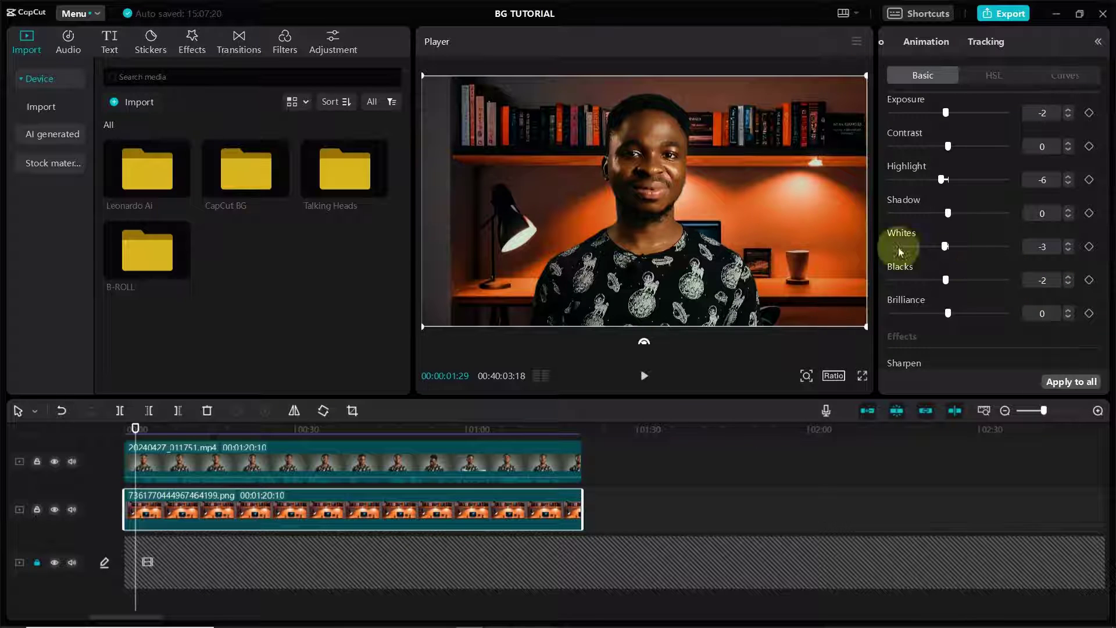
{"action": "left_click", "coordinate": [862, 376]}
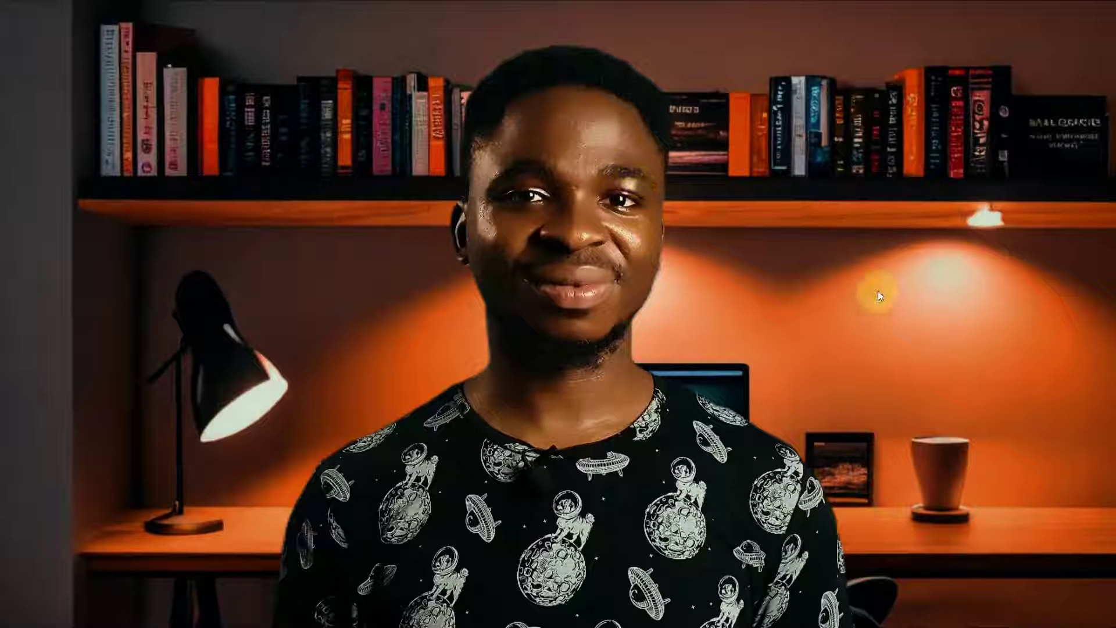
{"action": "mouse_move", "coordinate": [848, 520]}
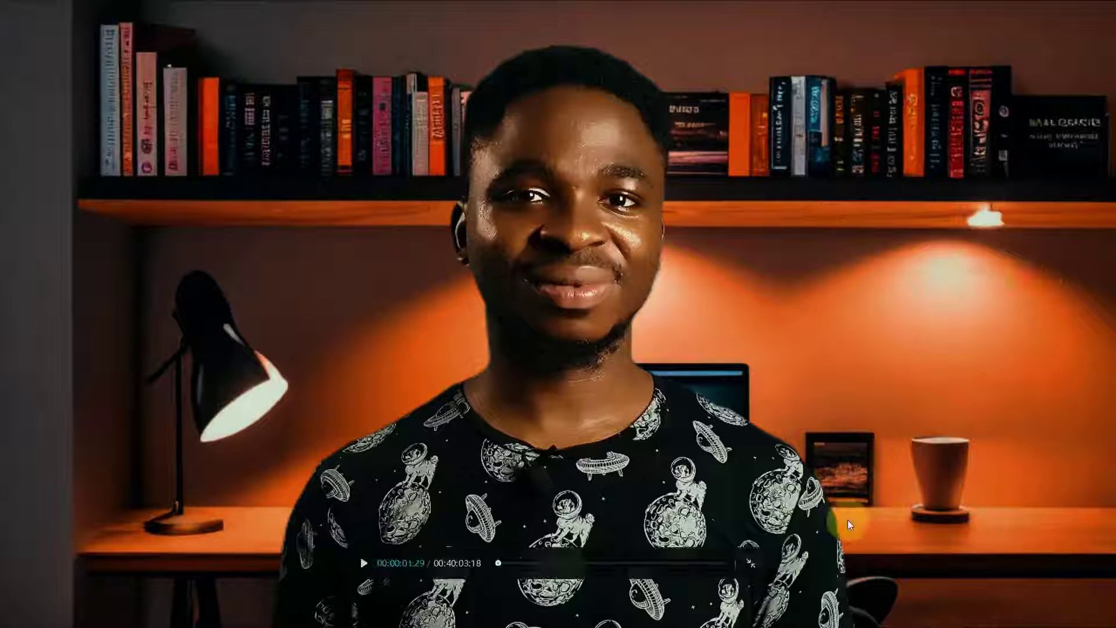
{"action": "left_click", "coordinate": [748, 567]}
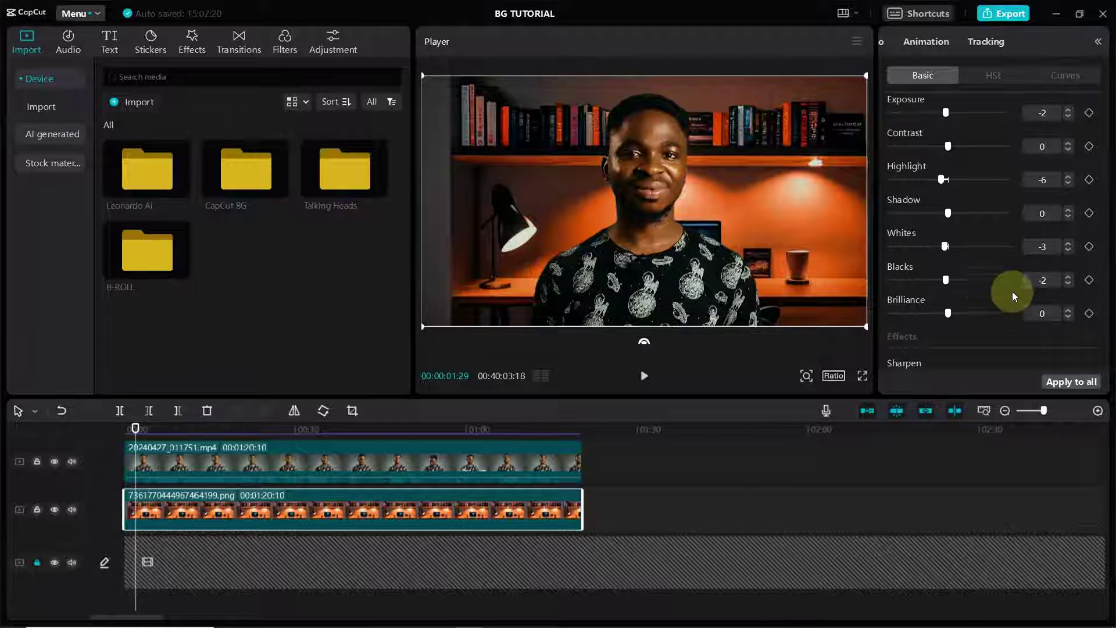
Set the background image's highlight to -4.
{"action": "scroll", "coordinate": [1034, 235], "scroll_direction": "up", "scroll_amount": 3}
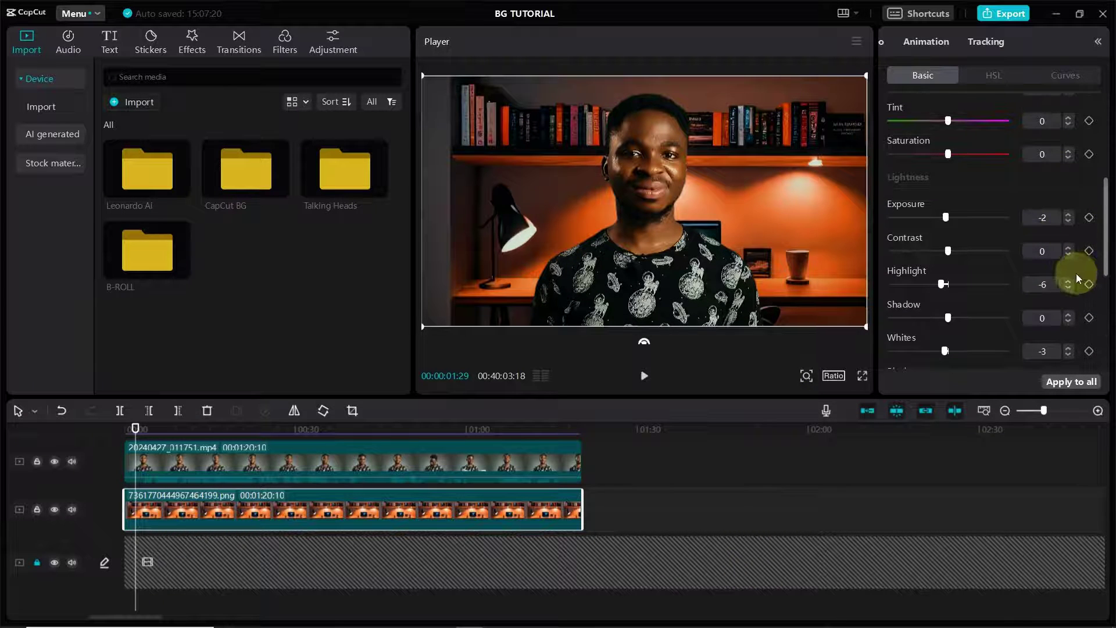
{"action": "left_click", "coordinate": [1045, 284]}
{"action": "type", "text": "-"}
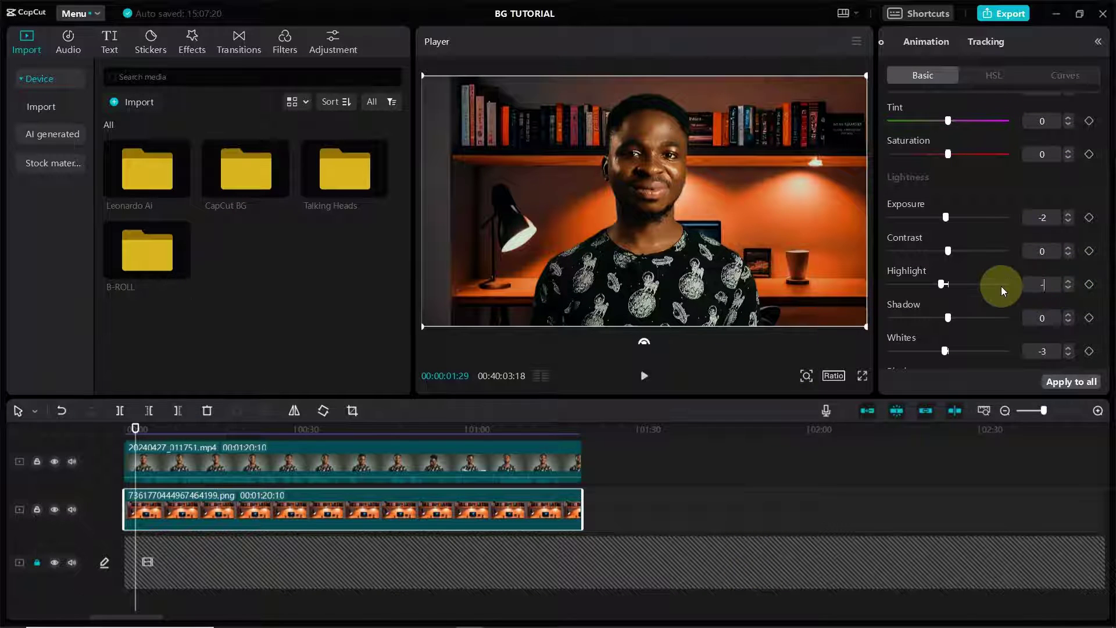
{"action": "type", "text": "4"}
{"action": "key", "text": "Return"}
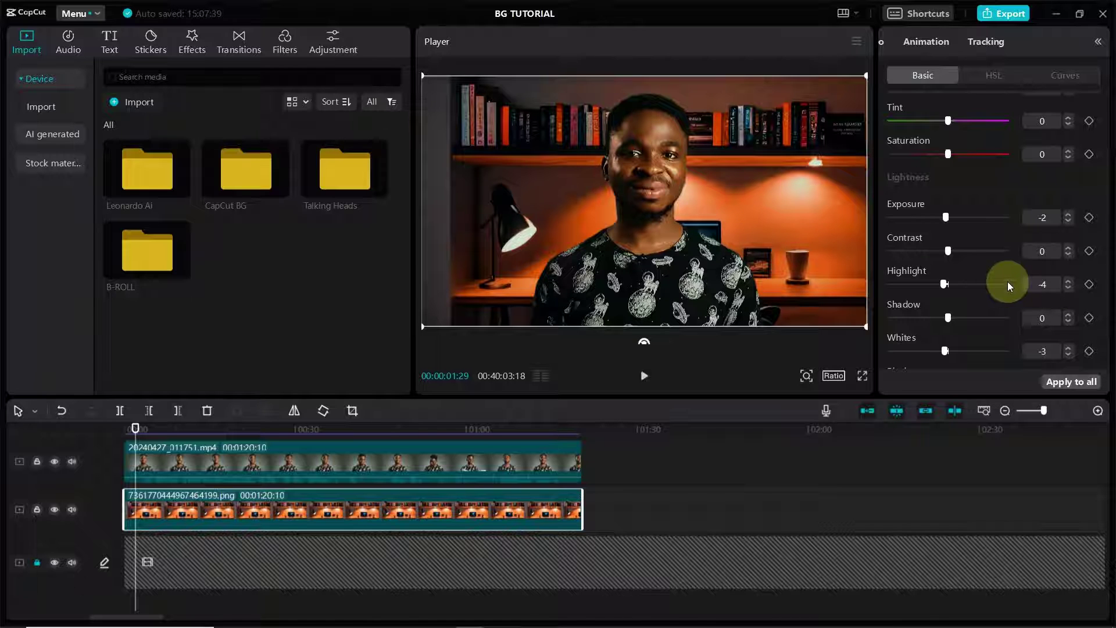
Set the background image's blacks to -1.
{"action": "scroll", "coordinate": [1009, 283], "scroll_direction": "down", "scroll_amount": 1}
{"action": "scroll", "coordinate": [1010, 285], "scroll_direction": "down", "scroll_amount": 3}
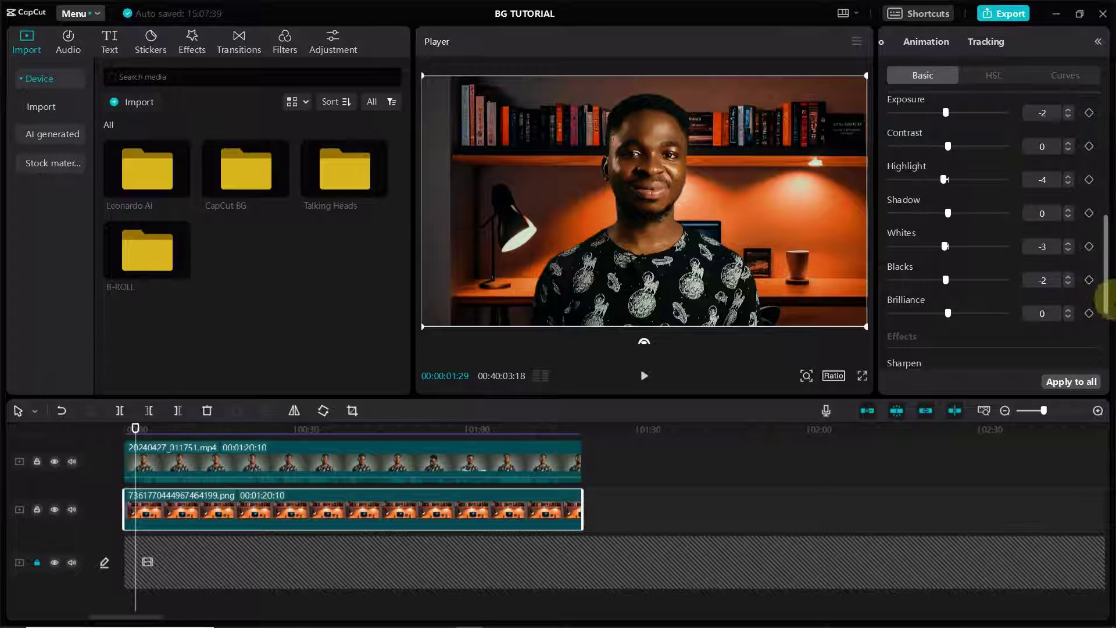
{"action": "left_click", "coordinate": [1041, 279]}
{"action": "type", "text": "-"}
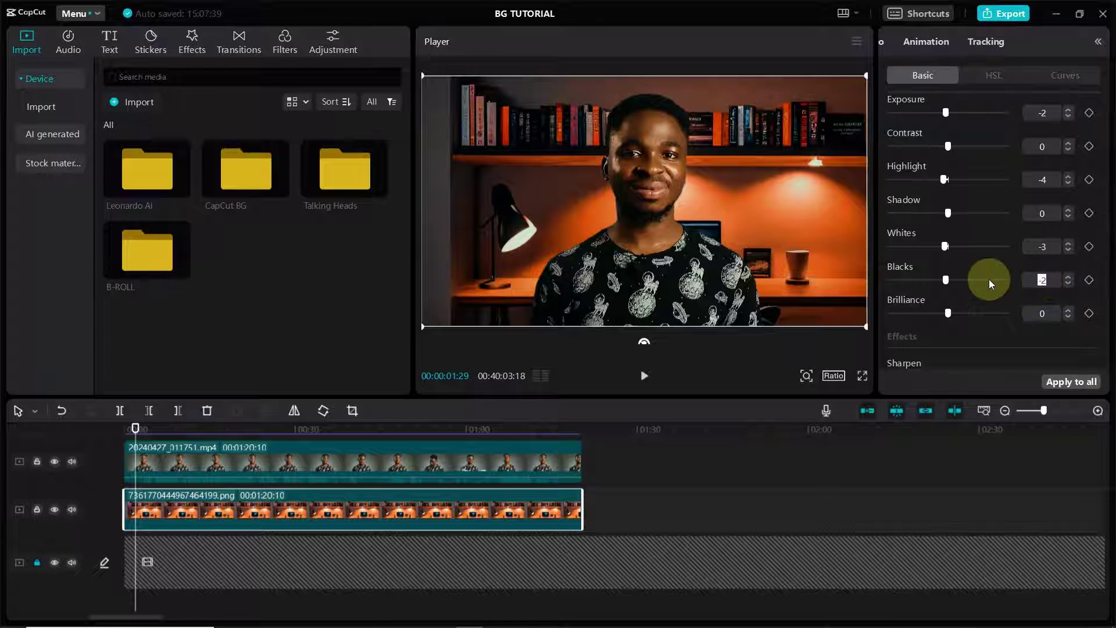
{"action": "type", "text": "1"}
{"action": "key", "text": "Return"}
{"action": "scroll", "coordinate": [1033, 243], "scroll_direction": "up", "scroll_amount": 1}
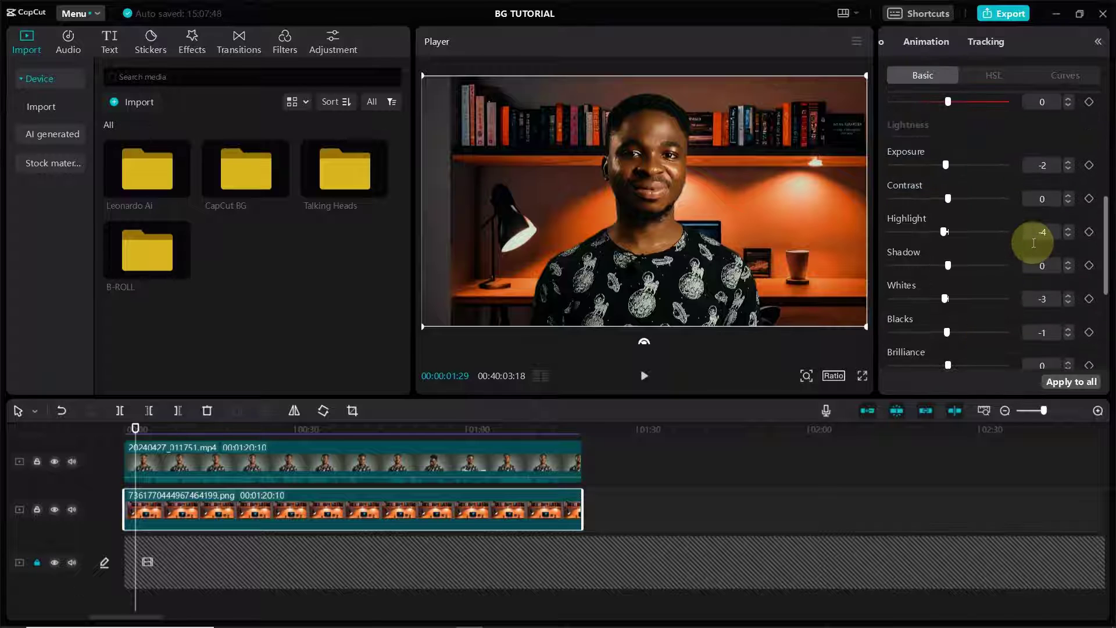
{"action": "scroll", "coordinate": [1037, 325], "scroll_direction": "down", "scroll_amount": 1}
{"action": "scroll", "coordinate": [1018, 256], "scroll_direction": "up", "scroll_amount": 1}
{"action": "scroll", "coordinate": [1028, 304], "scroll_direction": "down", "scroll_amount": 1}
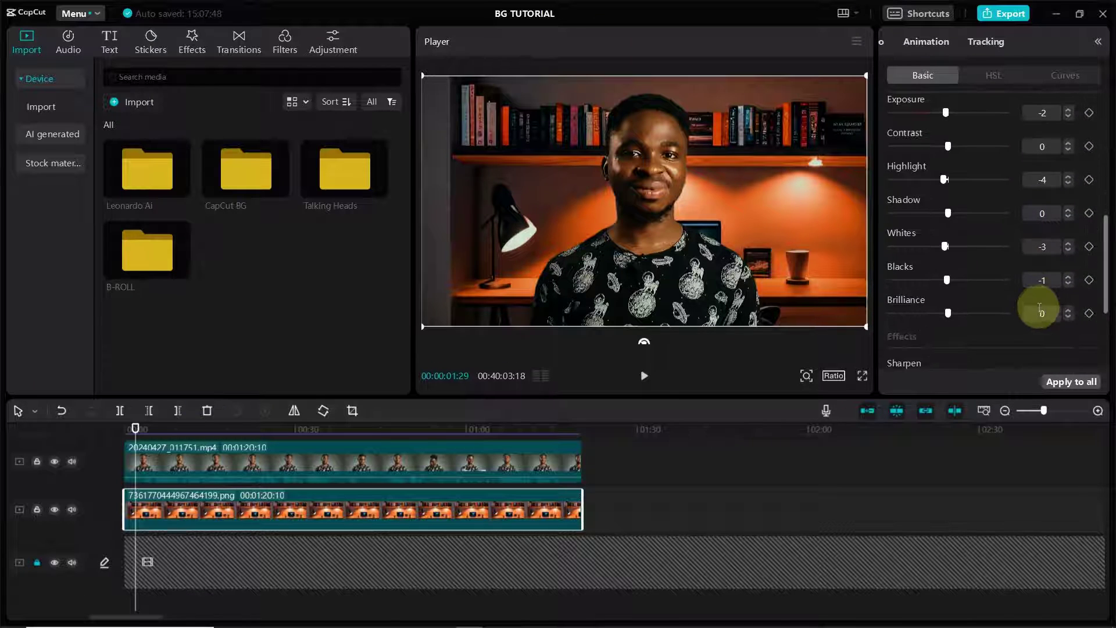
Set the background image's highlight to -3 and inspect the picture in full screen.
{"action": "scroll", "coordinate": [1027, 256], "scroll_direction": "up", "scroll_amount": 1}
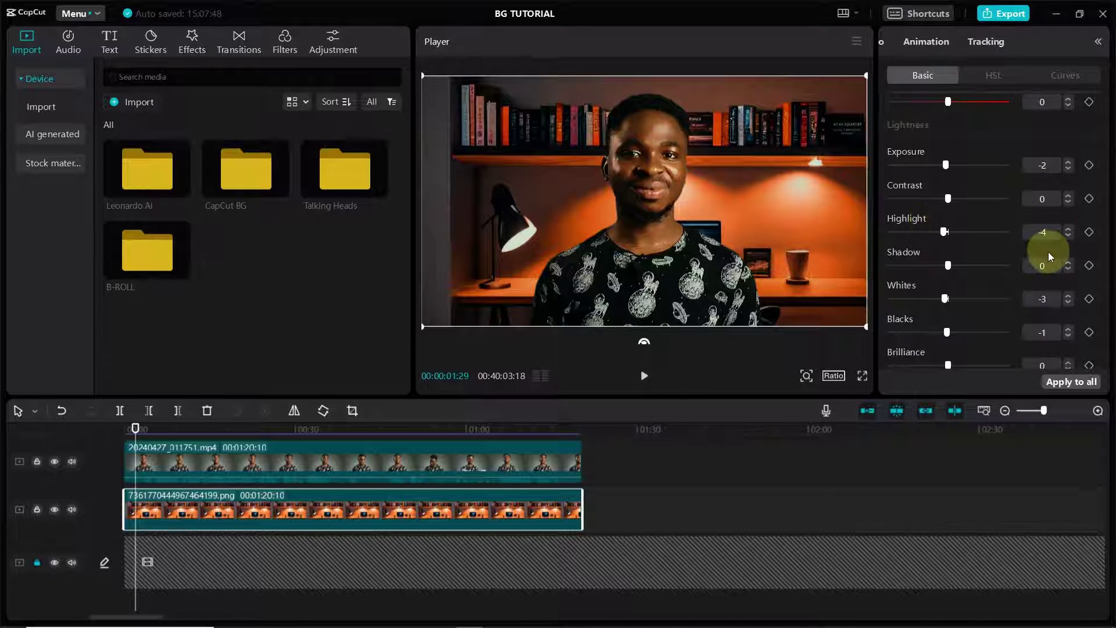
{"action": "left_click", "coordinate": [1044, 232]}
{"action": "key", "text": "BackSpace"}
{"action": "type", "text": "3"}
{"action": "left_click", "coordinate": [1003, 235]}
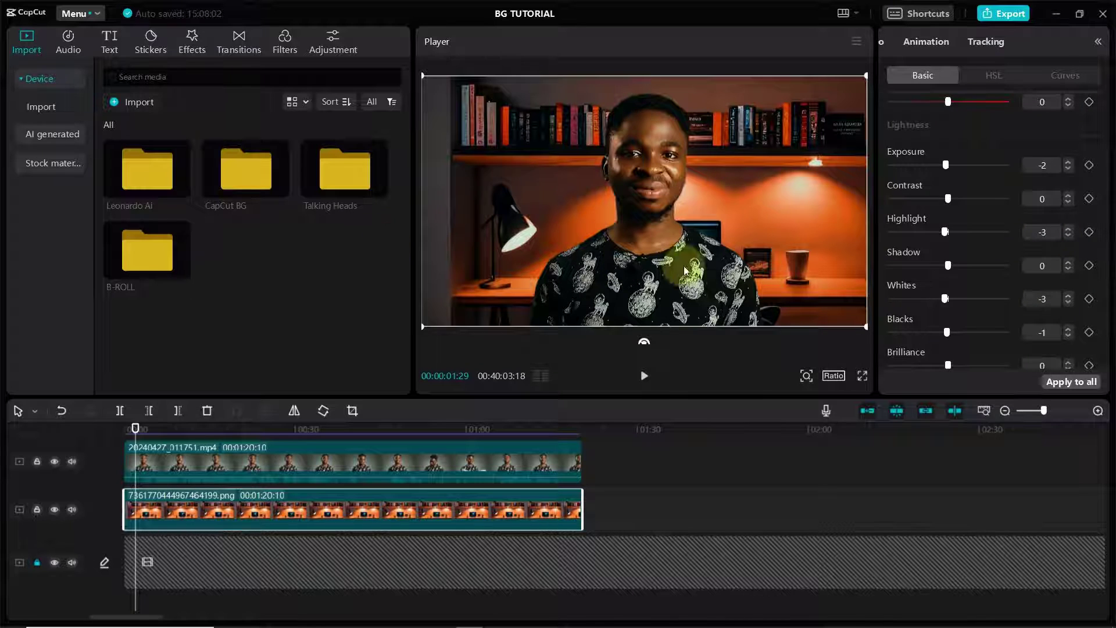
{"action": "left_click", "coordinate": [861, 376]}
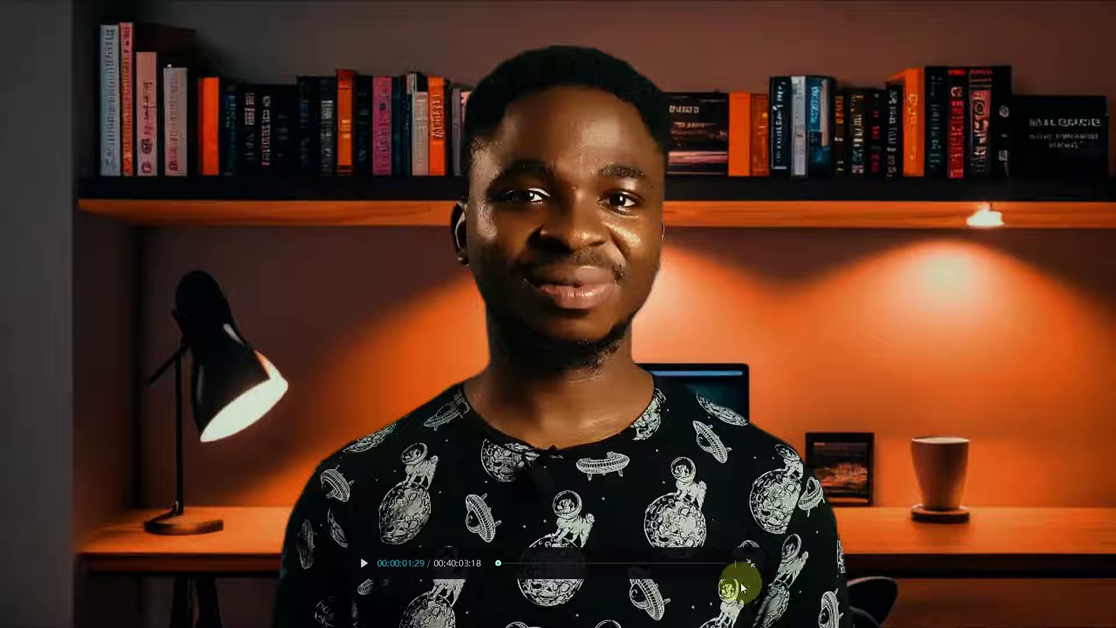
{"action": "left_click", "coordinate": [750, 563]}
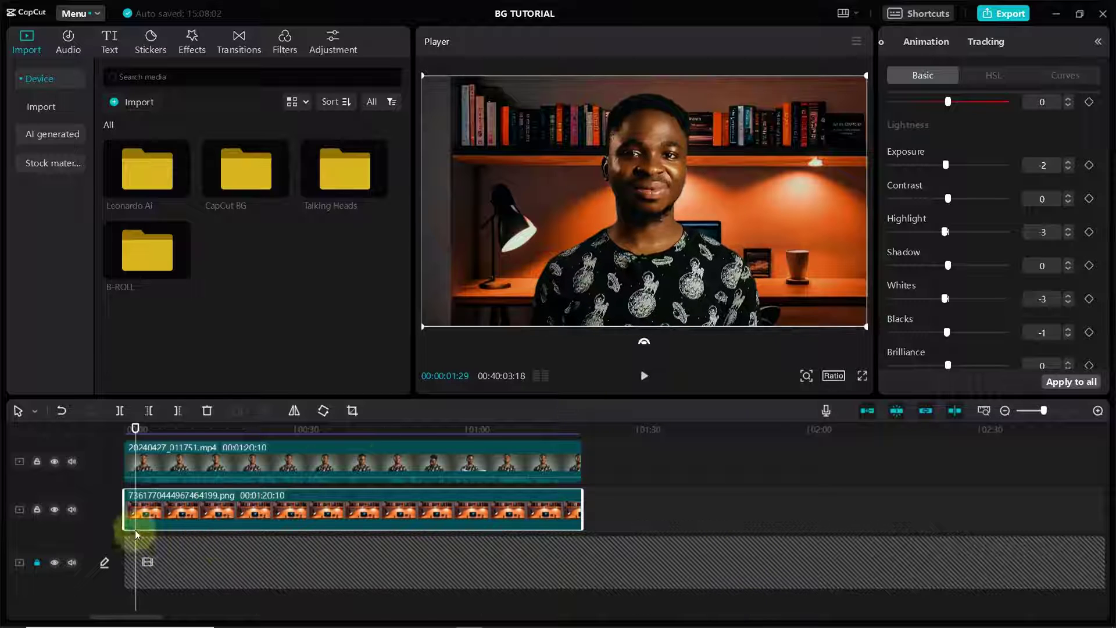
Browse the Lens category of the video effects to find the Blur effect.
{"action": "left_click", "coordinate": [194, 46]}
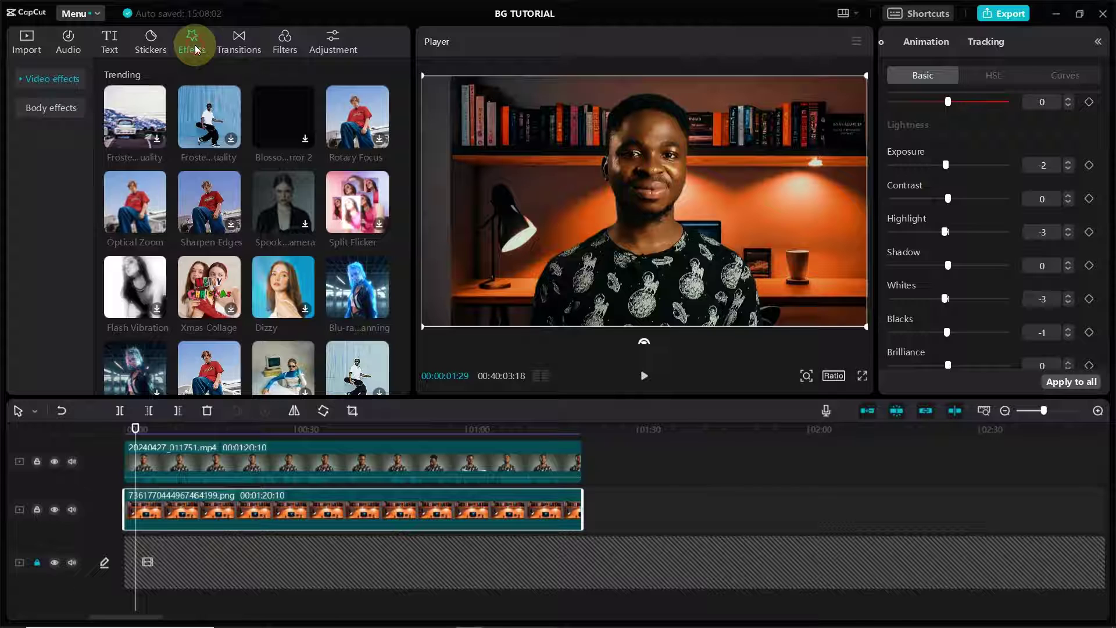
{"action": "left_click", "coordinate": [19, 86]}
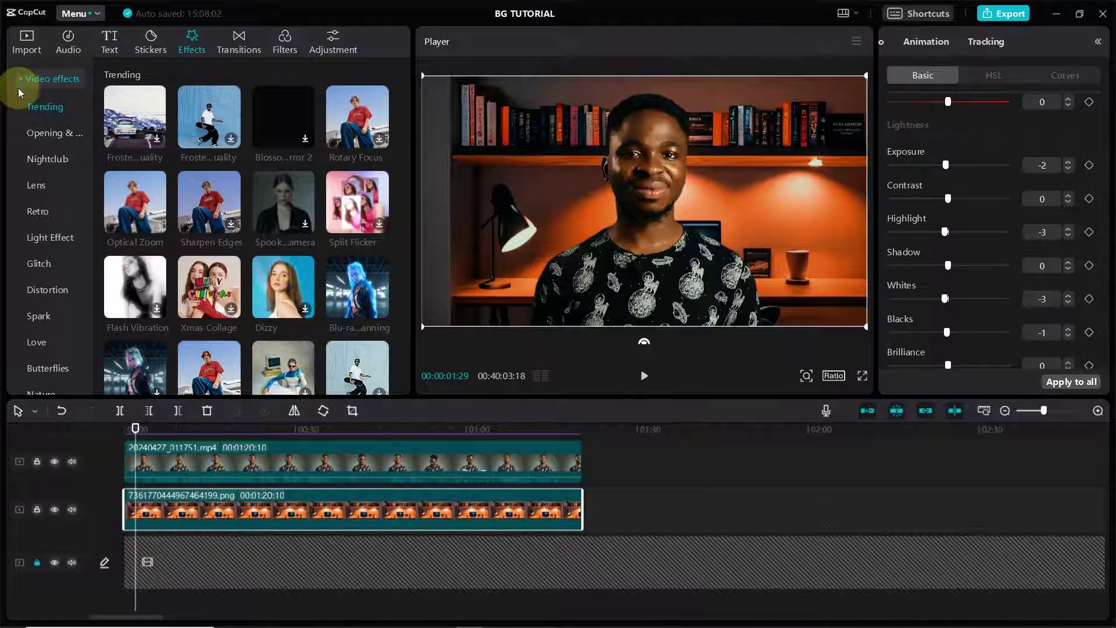
{"action": "left_click", "coordinate": [35, 186]}
{"action": "scroll", "coordinate": [242, 242], "scroll_direction": "down", "scroll_amount": 3}
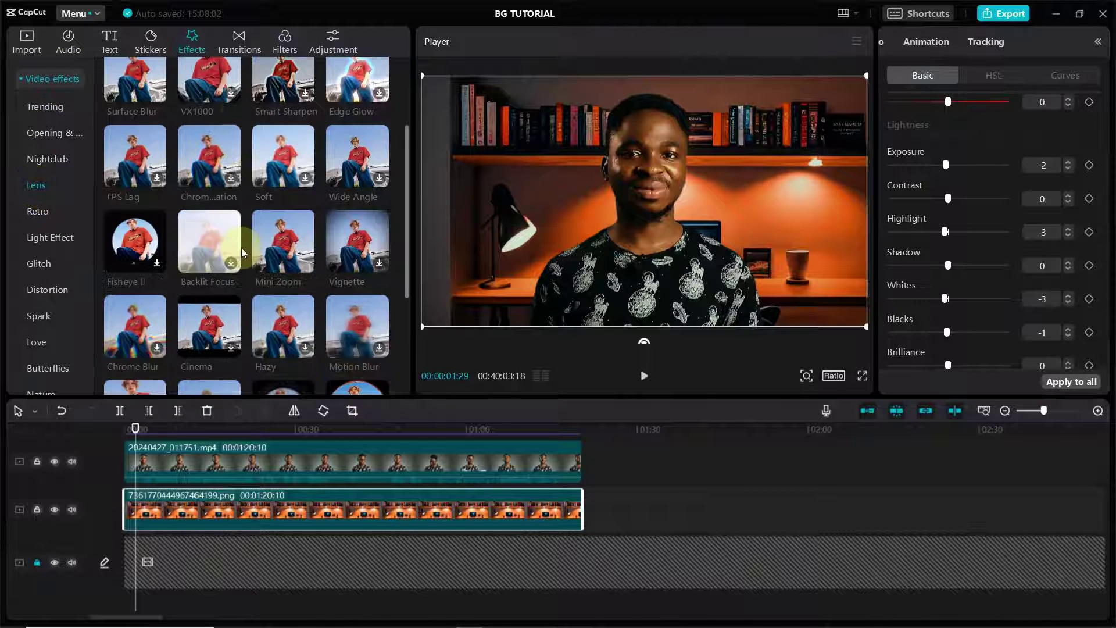
{"action": "scroll", "coordinate": [215, 323], "scroll_direction": "down", "scroll_amount": 2}
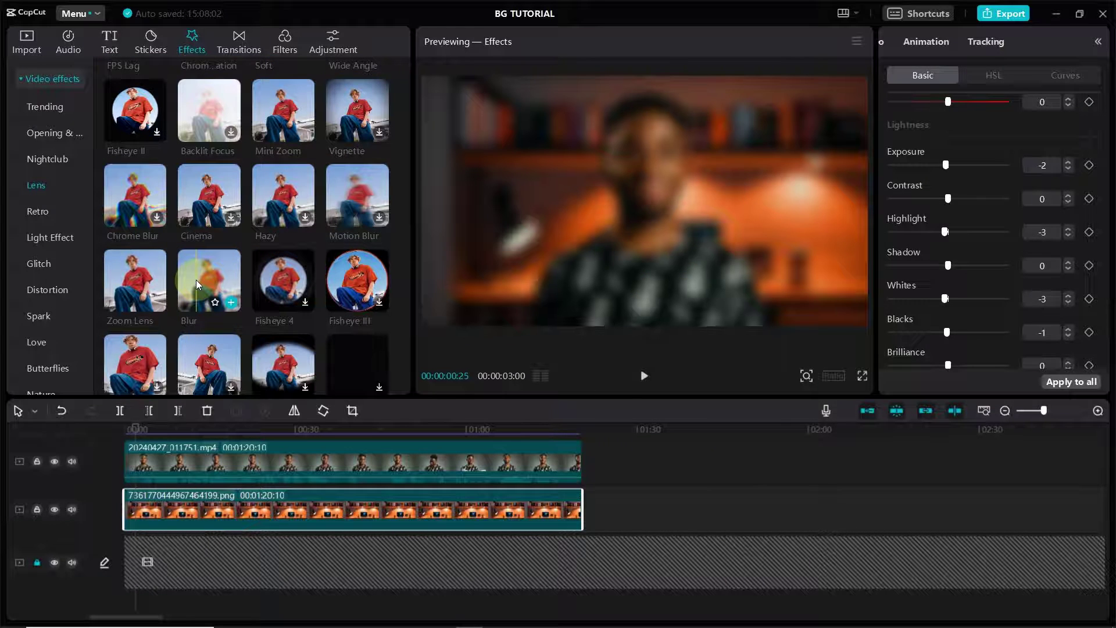
{"action": "left_click", "coordinate": [231, 302]}
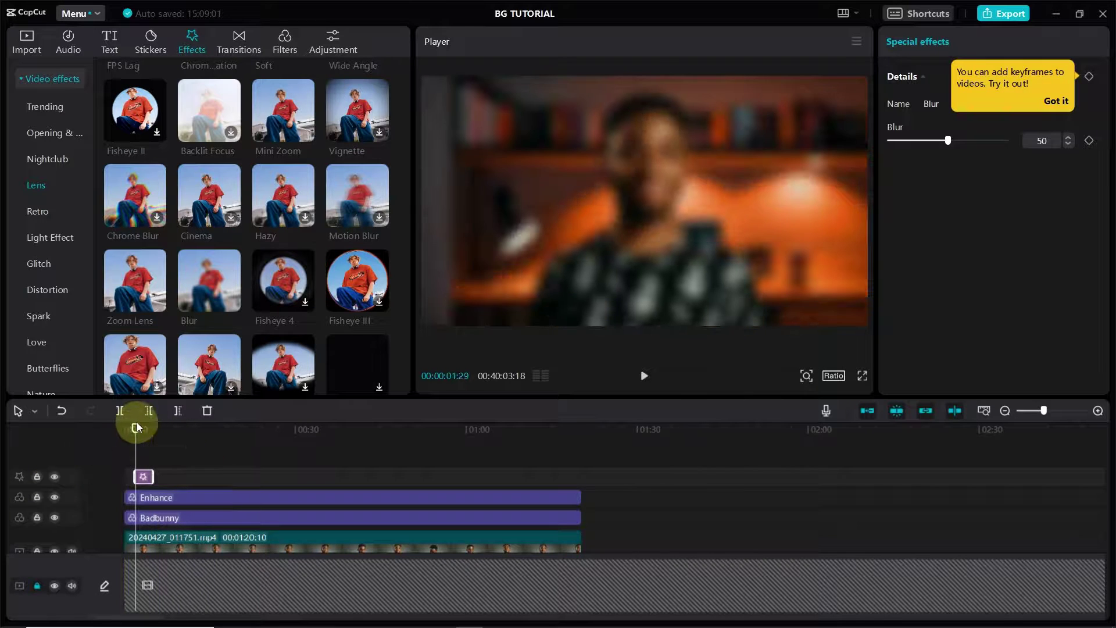
{"action": "left_click", "coordinate": [143, 476]}
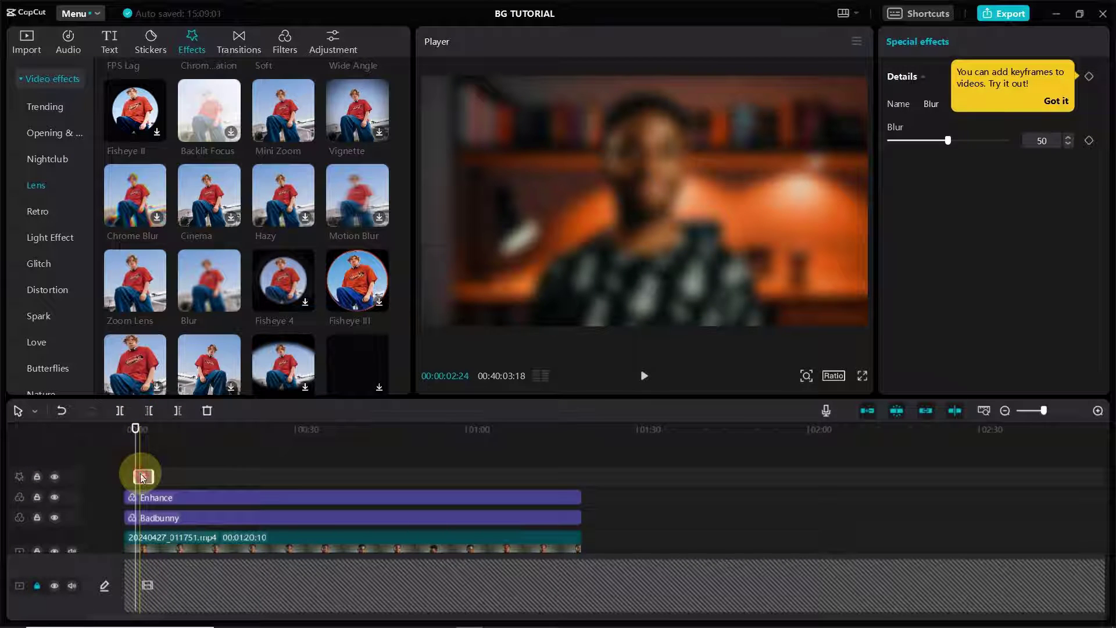
{"action": "key", "text": "Delete"}
Apply the Blur effect directly to the background image clip and open the applied effect for editing.
{"action": "scroll", "coordinate": [218, 269], "scroll_direction": "down", "scroll_amount": 1}
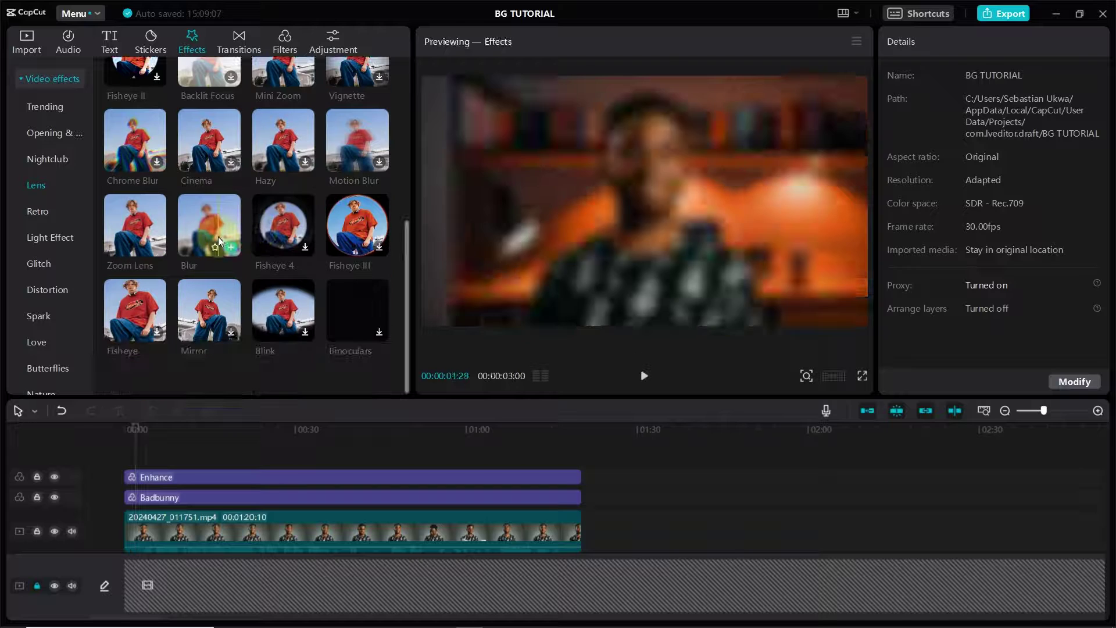
{"action": "left_click_drag", "start_coordinate": [135, 530], "coordinate": [151, 448]}
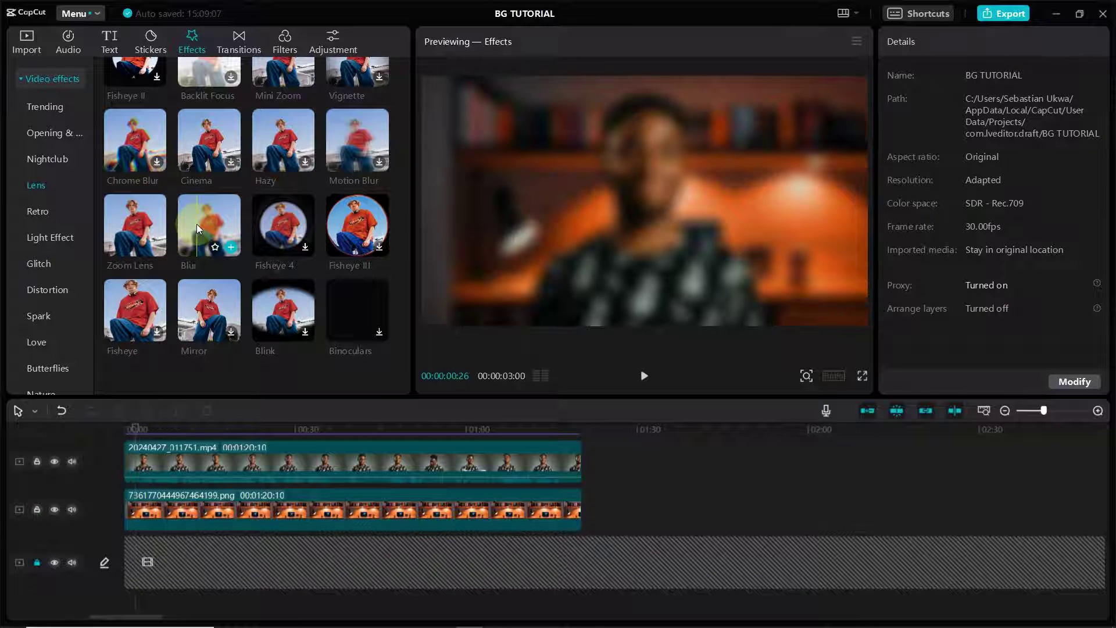
{"action": "left_click_drag", "start_coordinate": [197, 219], "coordinate": [159, 511]}
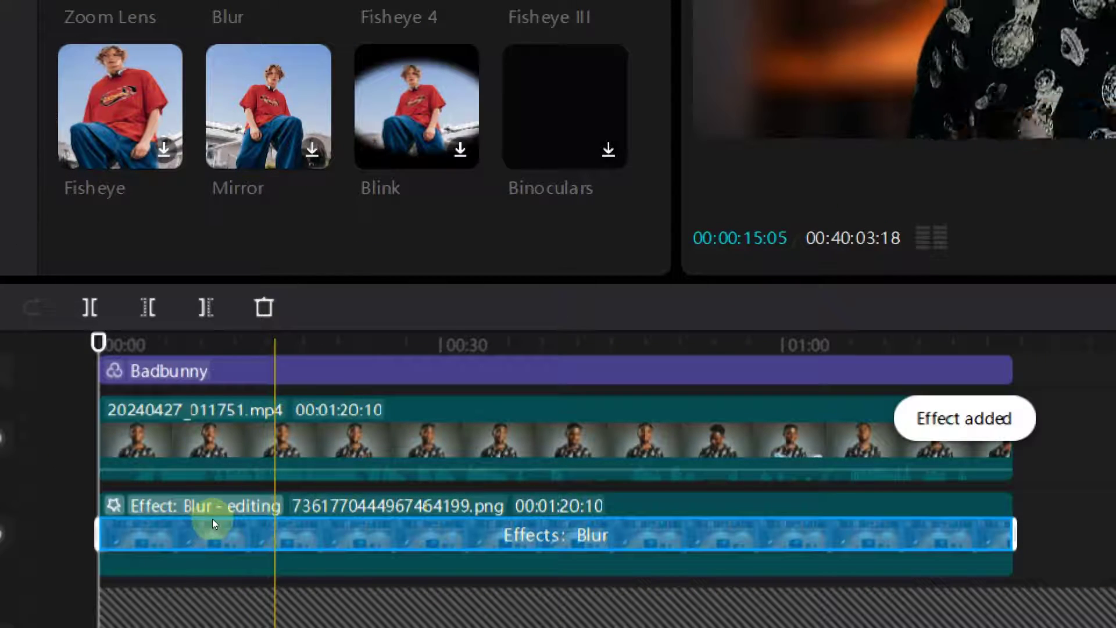
{"action": "left_click", "coordinate": [229, 511]}
{"action": "left_click", "coordinate": [182, 523]}
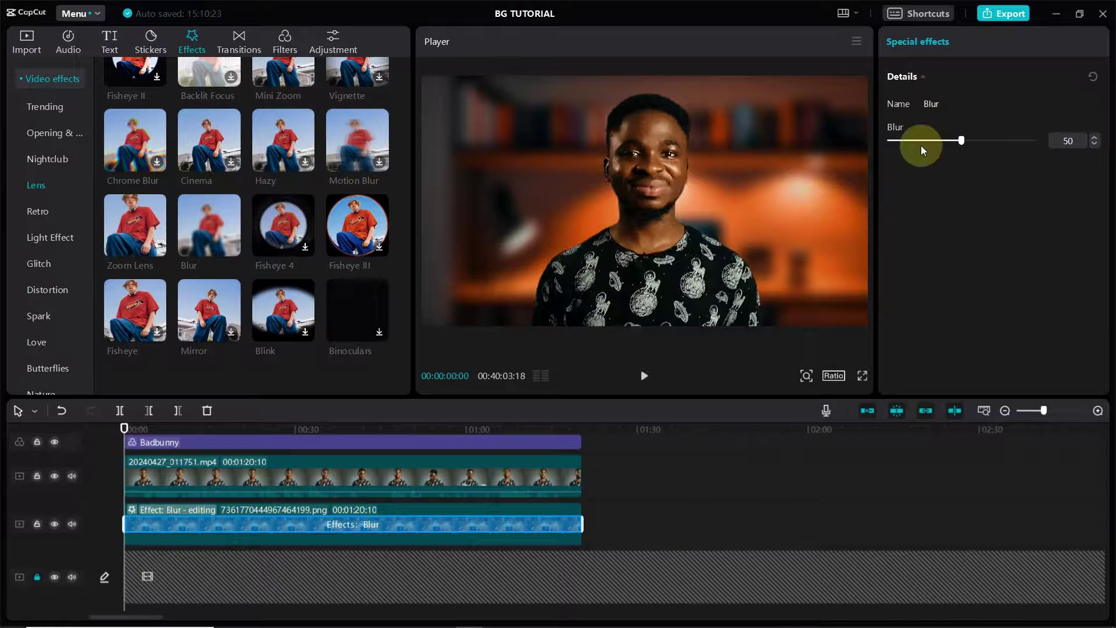
Reduce the background's Blur effect to 5 and inspect the picture in full screen.
{"action": "left_click_drag", "start_coordinate": [965, 141], "coordinate": [908, 134]}
{"action": "left_click", "coordinate": [1068, 140]}
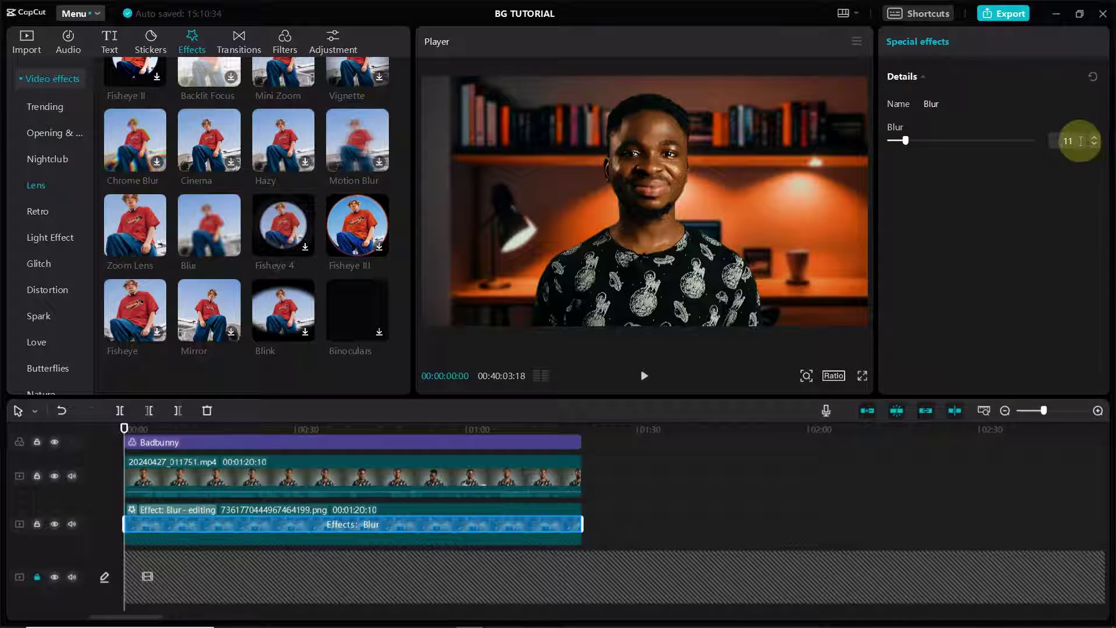
{"action": "type", "text": "5"}
{"action": "key", "text": "Return"}
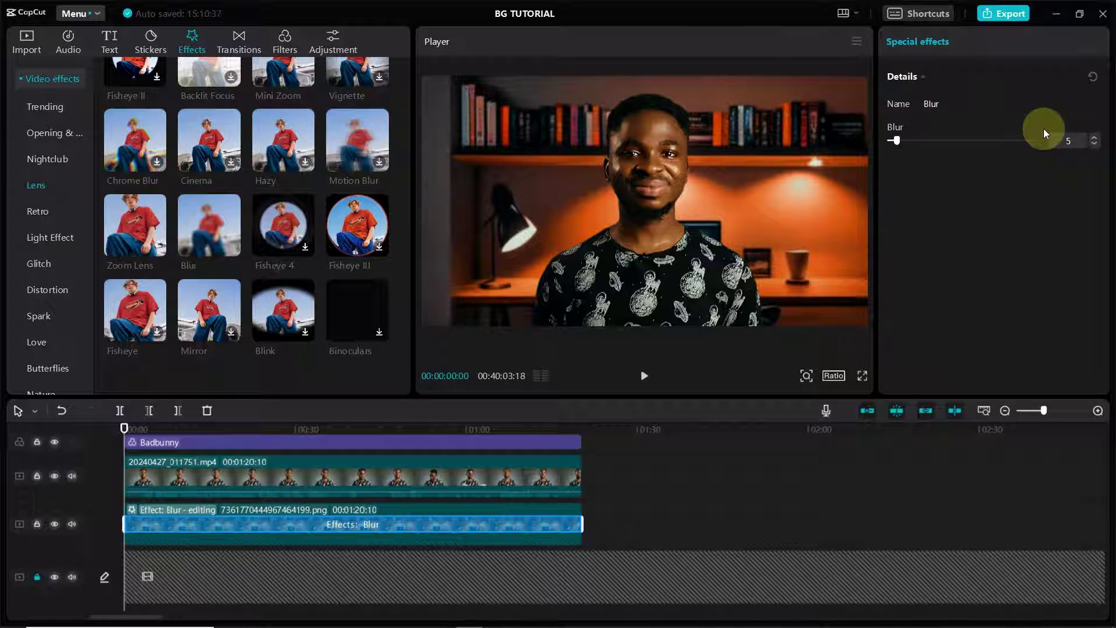
{"action": "left_click", "coordinate": [863, 375]}
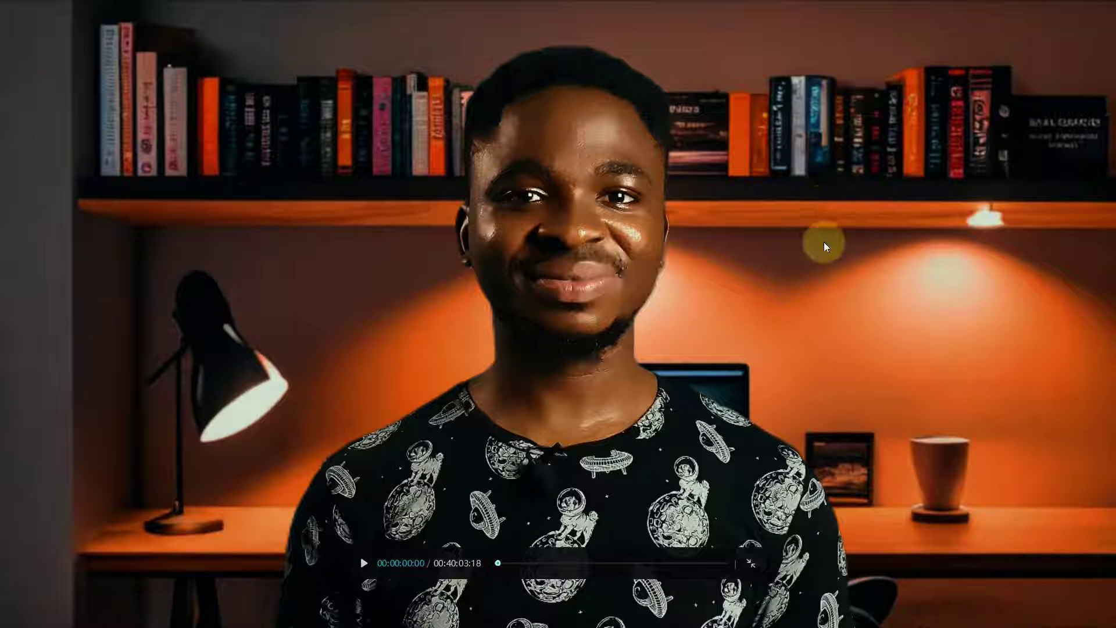
{"action": "left_click", "coordinate": [749, 563]}
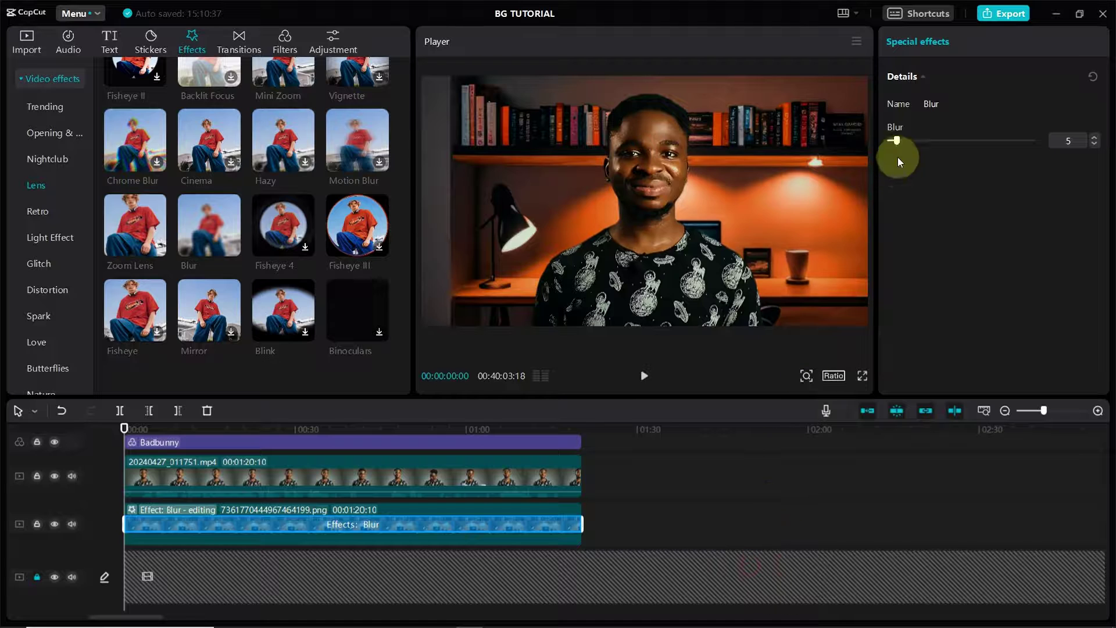
Raise the background's Blur effect to 10 and inspect the picture in full screen.
{"action": "left_click_drag", "start_coordinate": [1088, 133], "coordinate": [1046, 142]}
{"action": "type", "text": "10"}
{"action": "key", "text": "Return"}
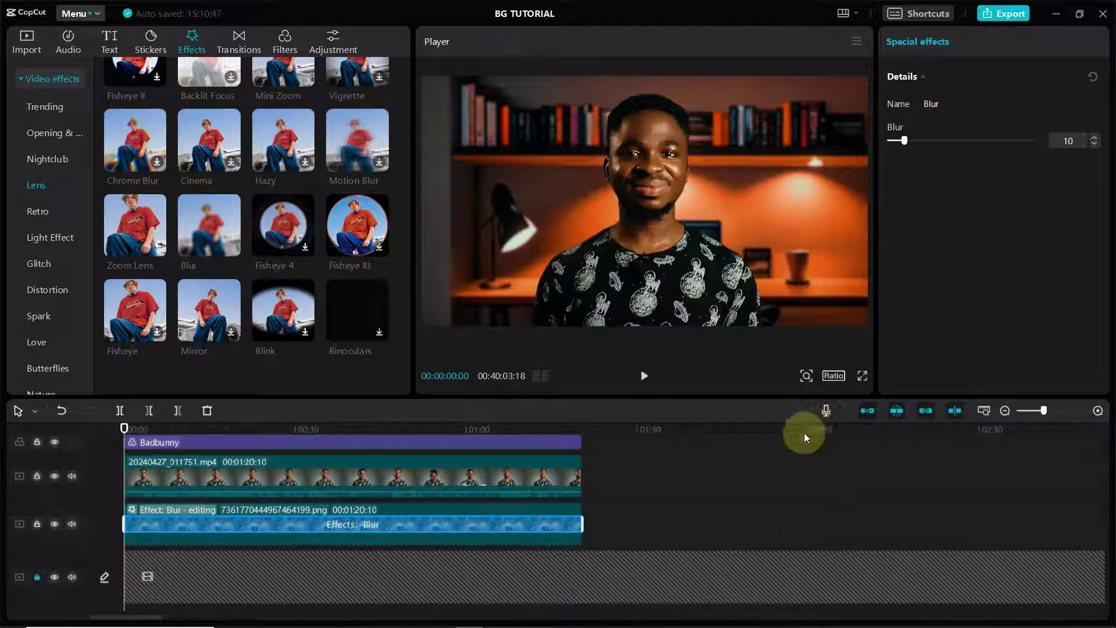
{"action": "left_click", "coordinate": [862, 376]}
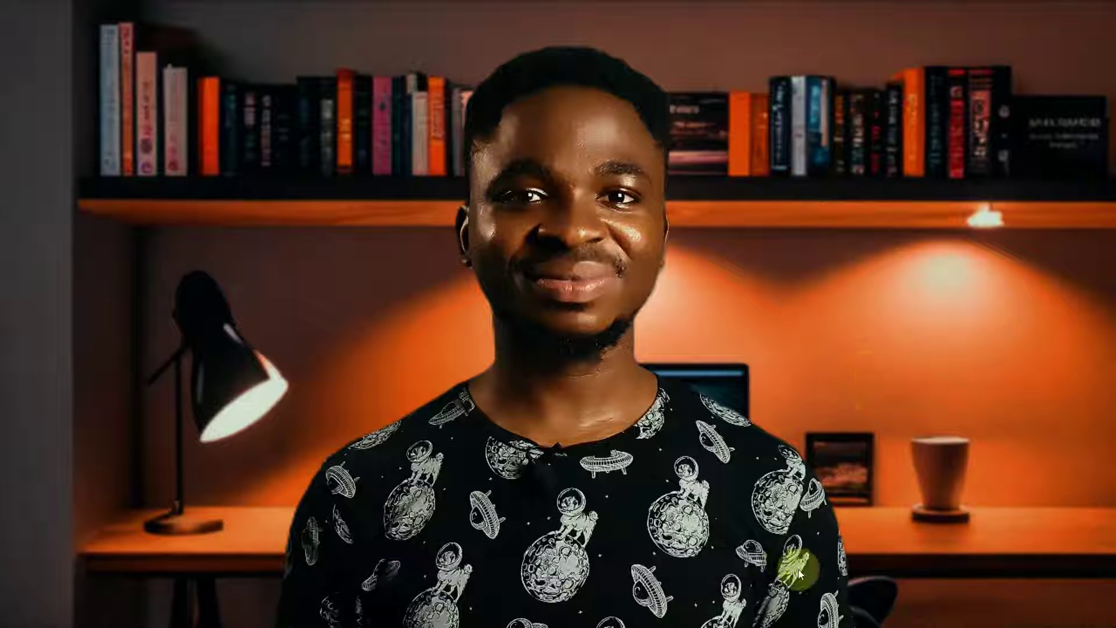
{"action": "left_click", "coordinate": [757, 552]}
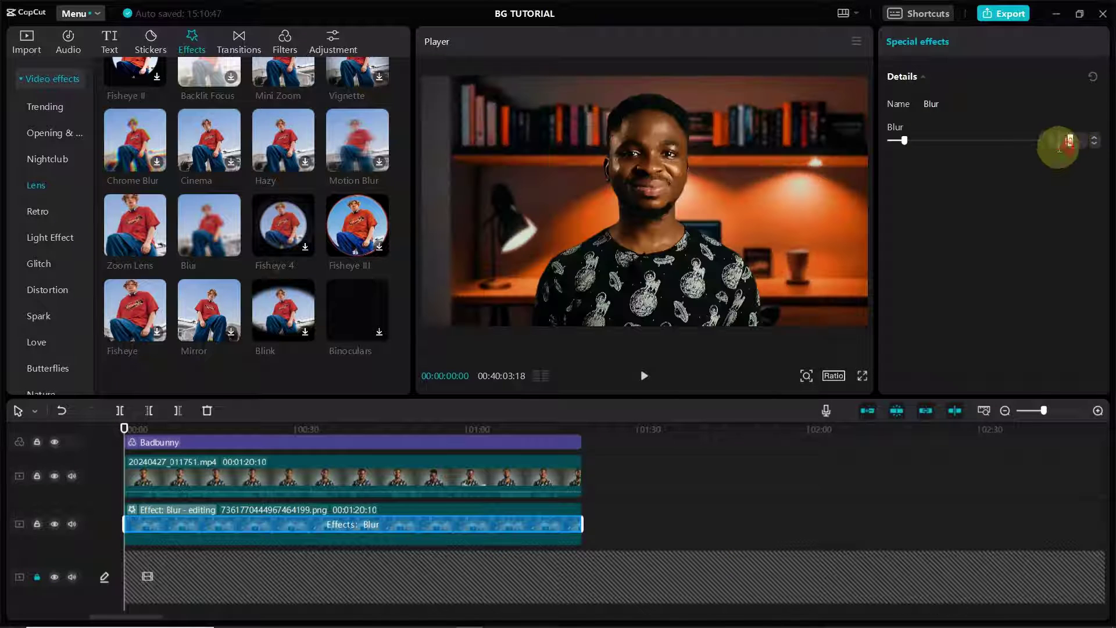
Set the background's Blur effect to 7 and inspect the picture in full screen.
{"action": "type", "text": "7"}
{"action": "left_click", "coordinate": [1009, 189]}
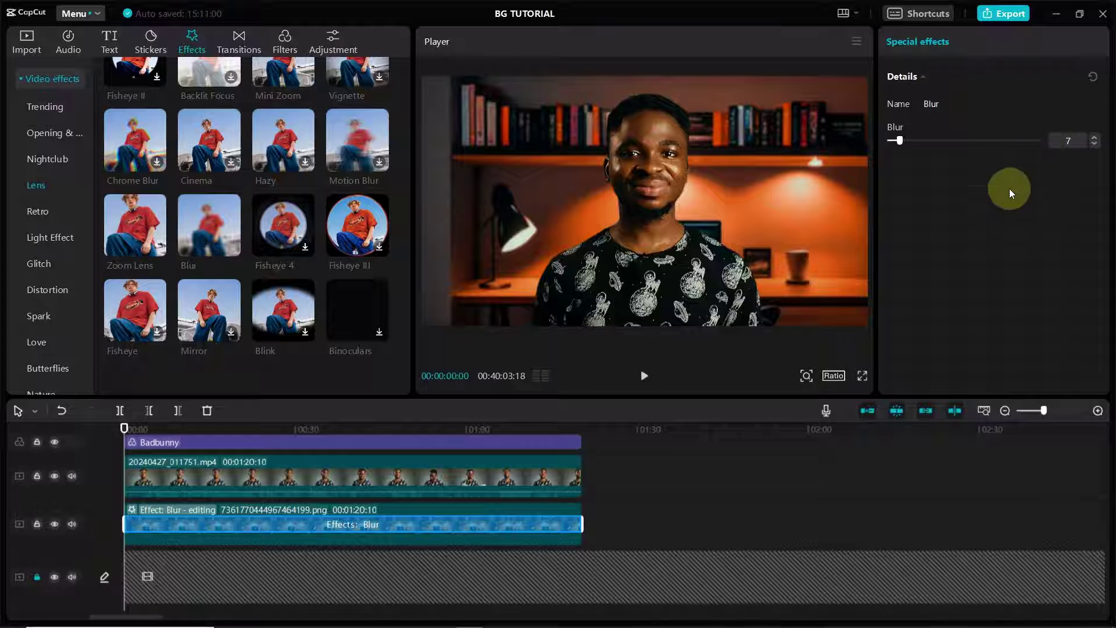
{"action": "left_click", "coordinate": [862, 377]}
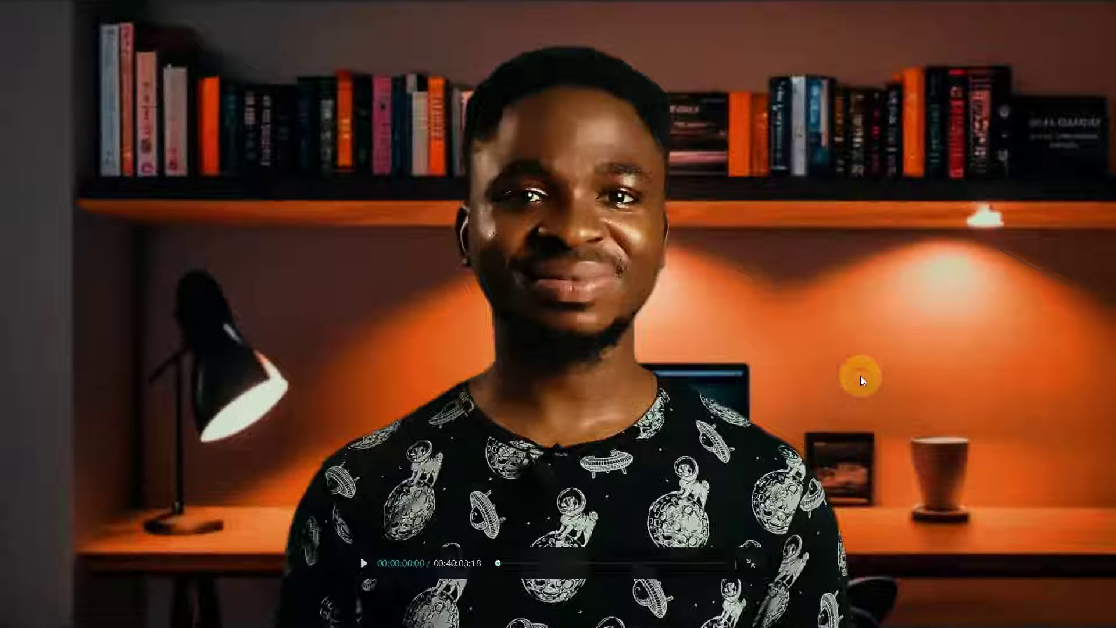
{"action": "left_click", "coordinate": [750, 568]}
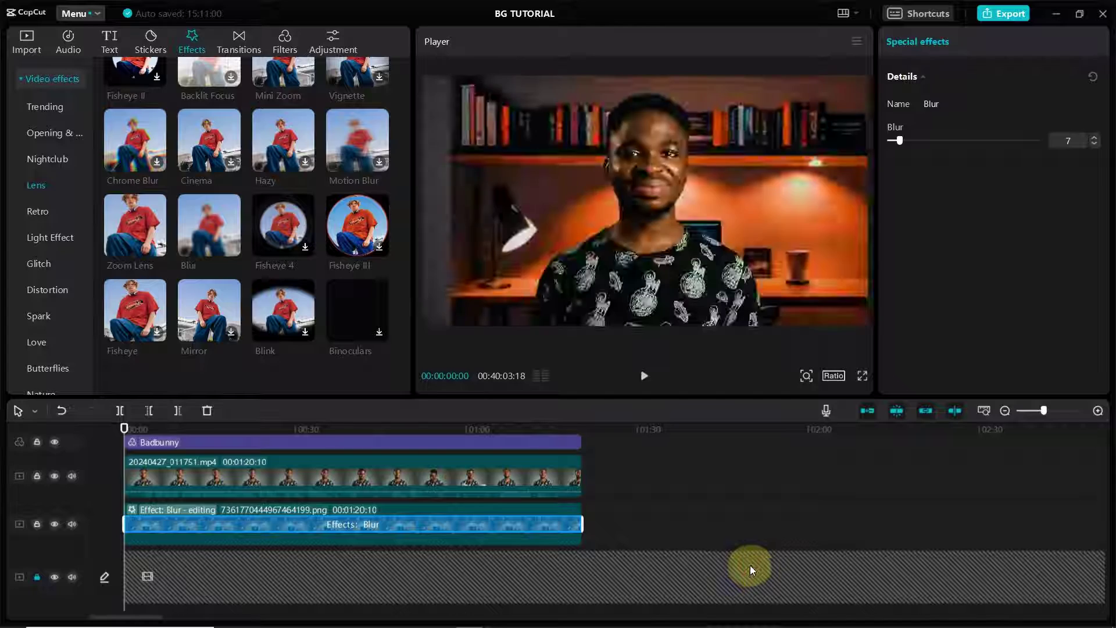